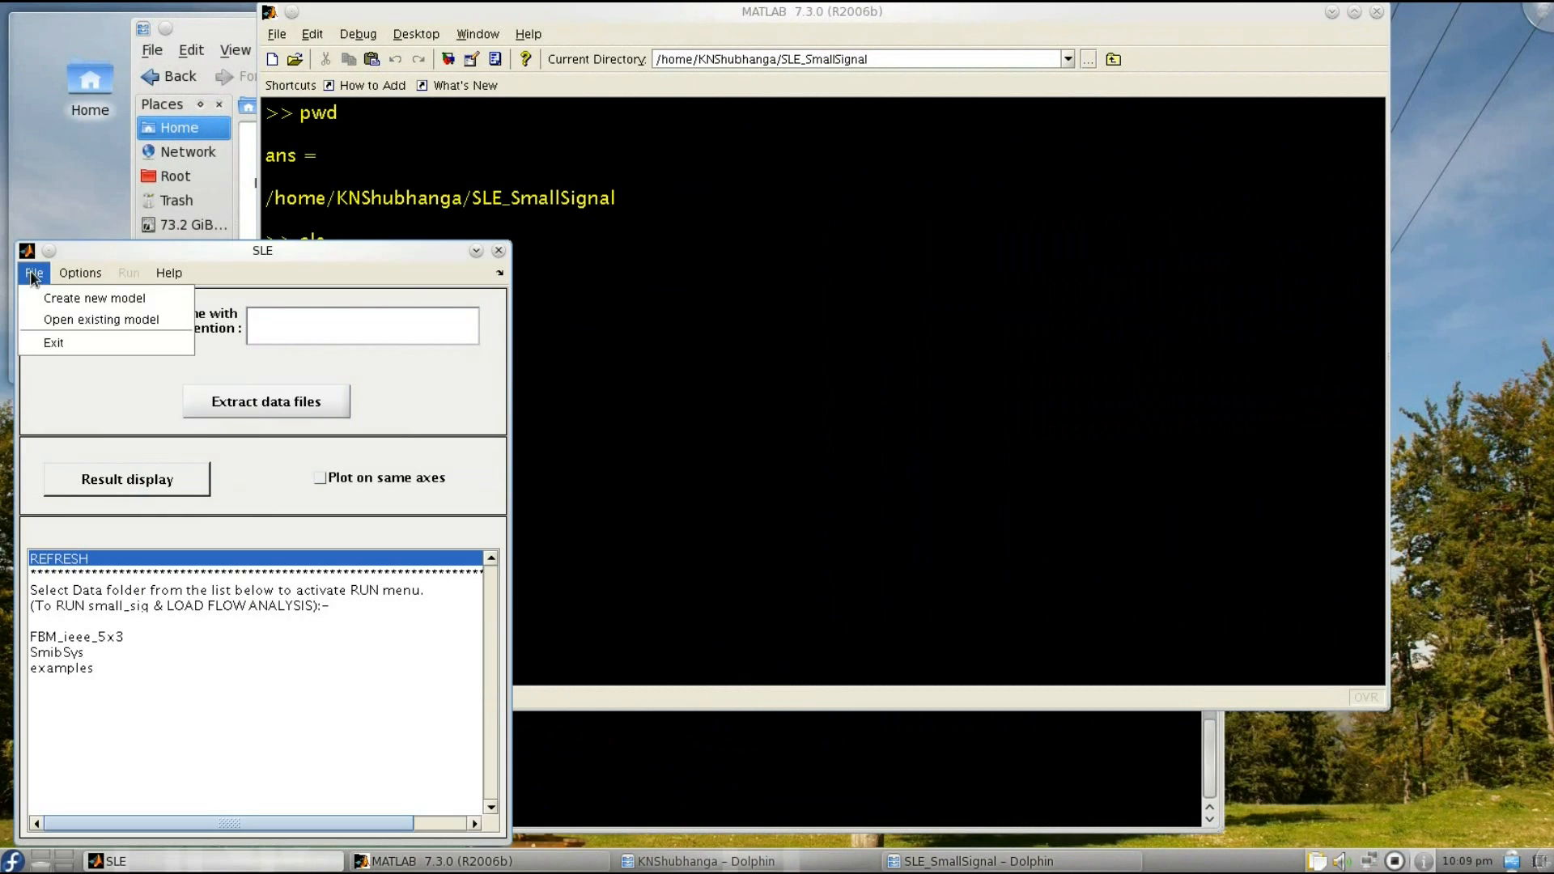
Open the existing model SmibSys.mdl and move its window clear of the SLE controls.
{"action": "left_click", "coordinate": [81, 317]}
{"action": "left_click", "coordinate": [221, 140]}
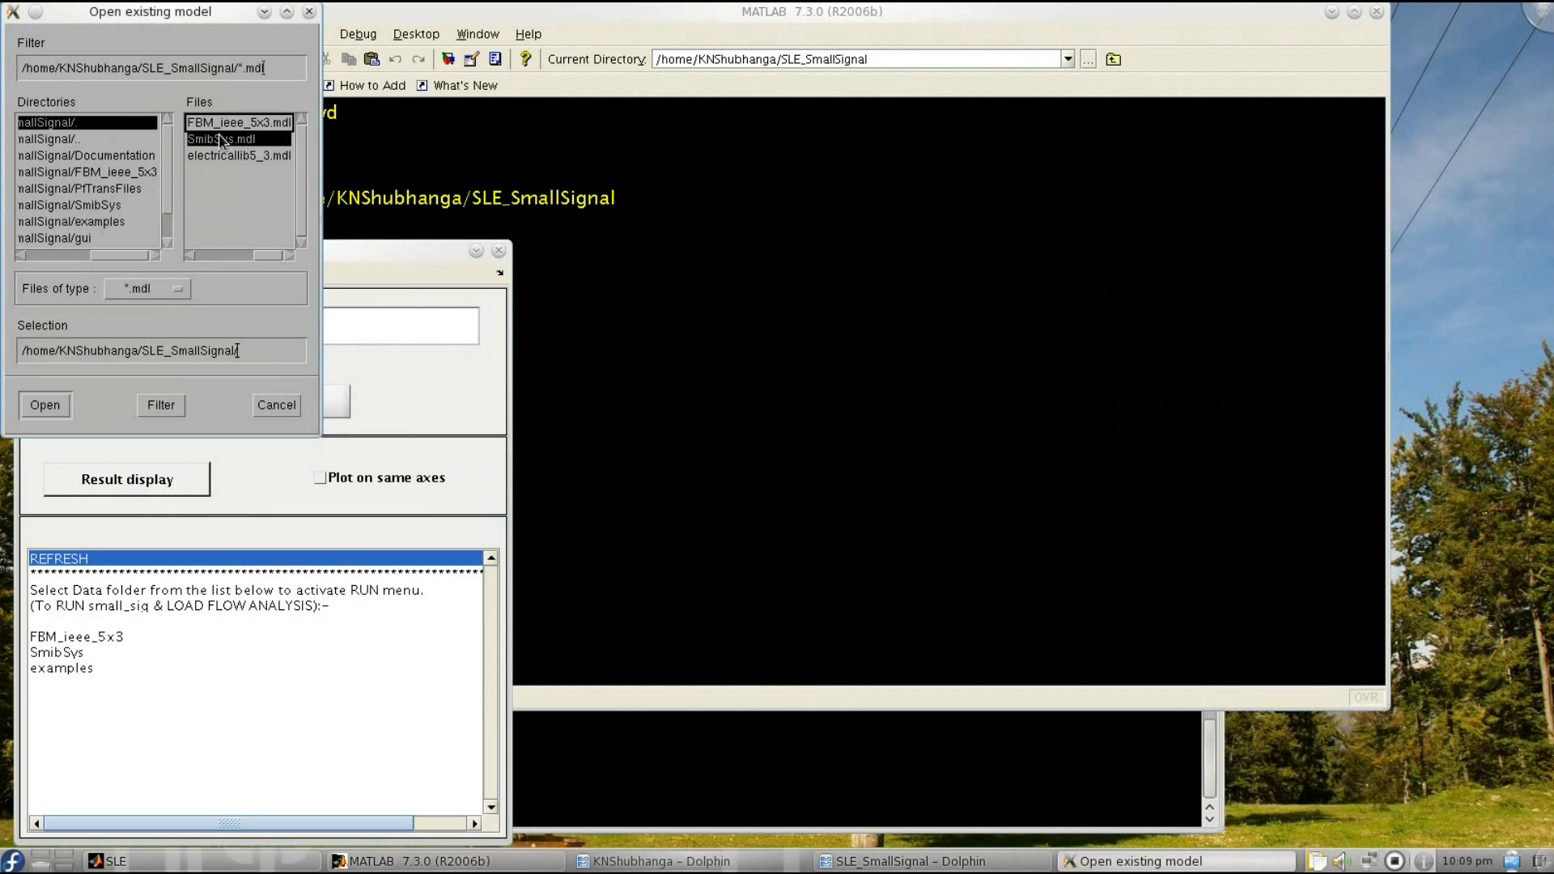
{"action": "left_click", "coordinate": [55, 404]}
{"action": "left_click_drag", "start_coordinate": [483, 158], "coordinate": [762, 154]}
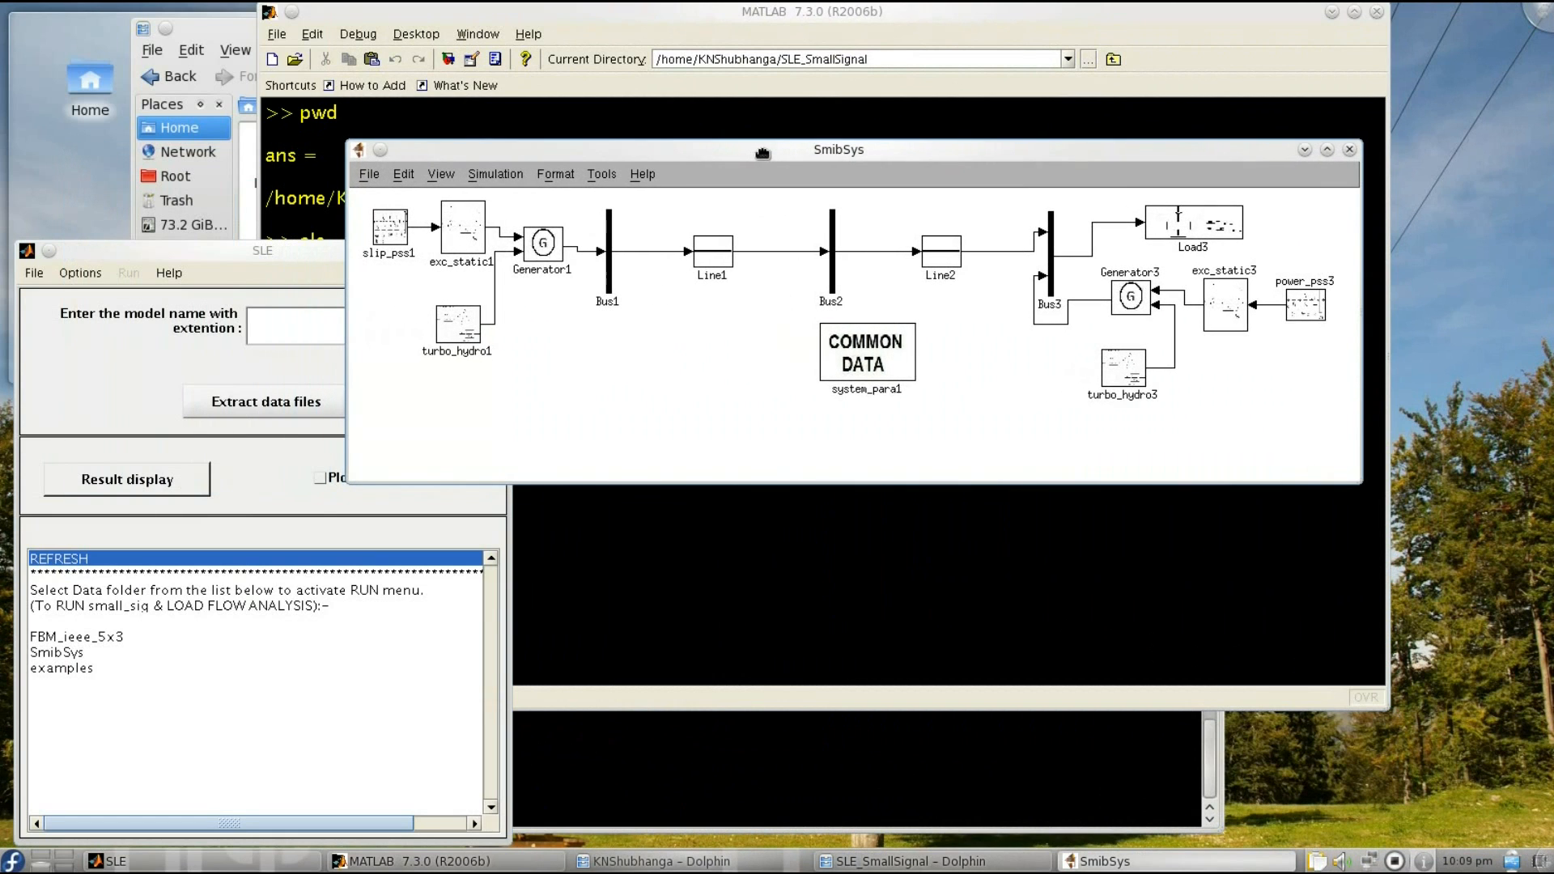
Add a Ramp_Tm block from the electrical library to the SmibSys model, placing it in the empty area below Line1.
{"action": "left_click", "coordinate": [57, 275]}
{"action": "left_click", "coordinate": [102, 338]}
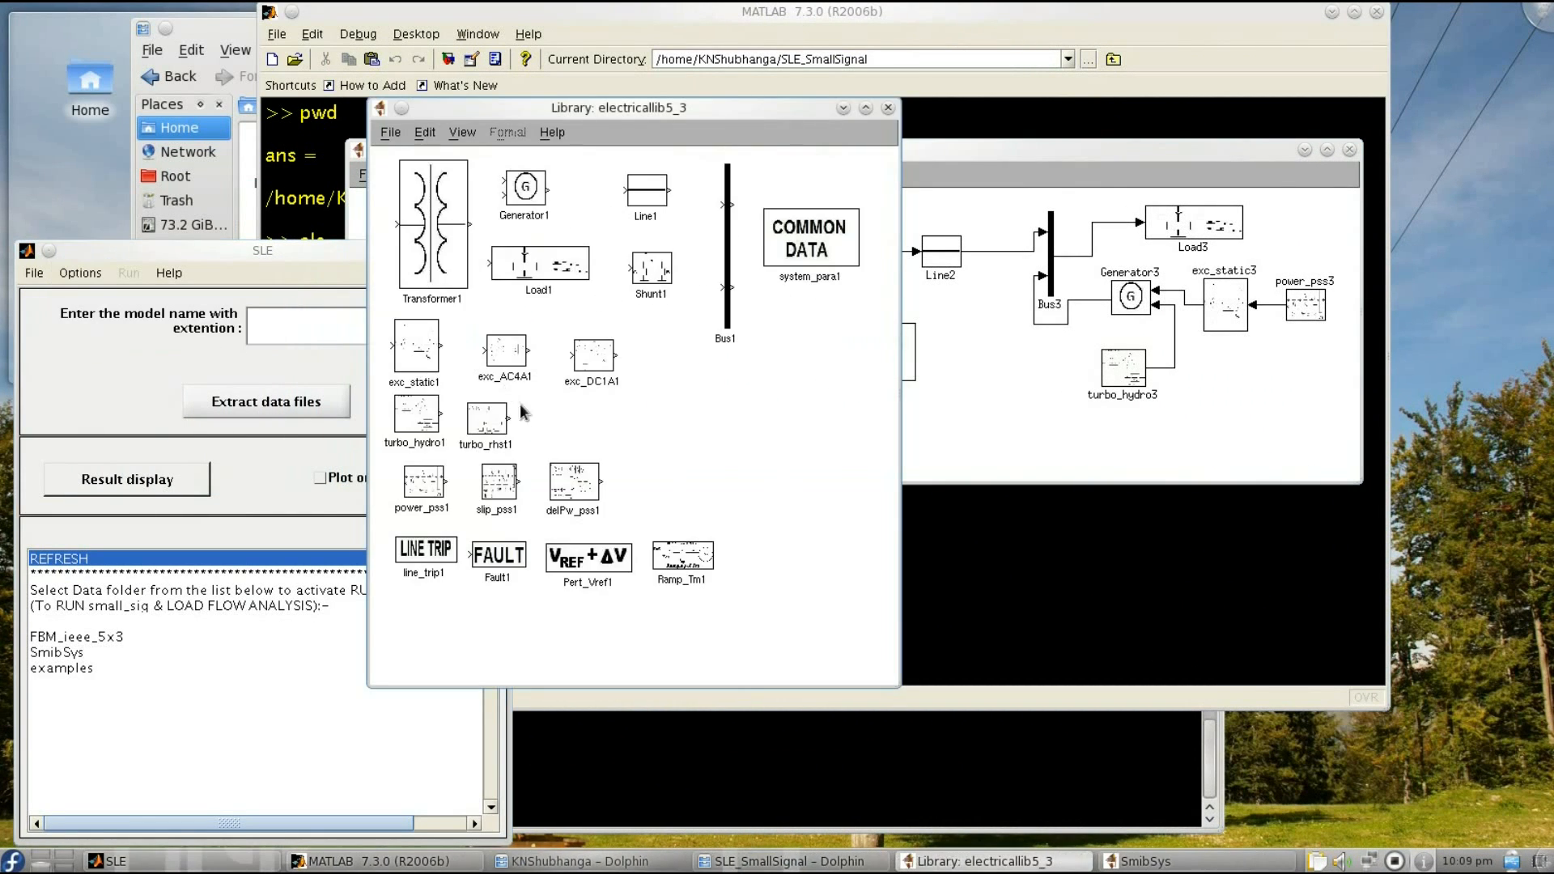
{"action": "left_click_drag", "start_coordinate": [692, 557], "coordinate": [979, 411]}
{"action": "left_click", "coordinate": [888, 108]}
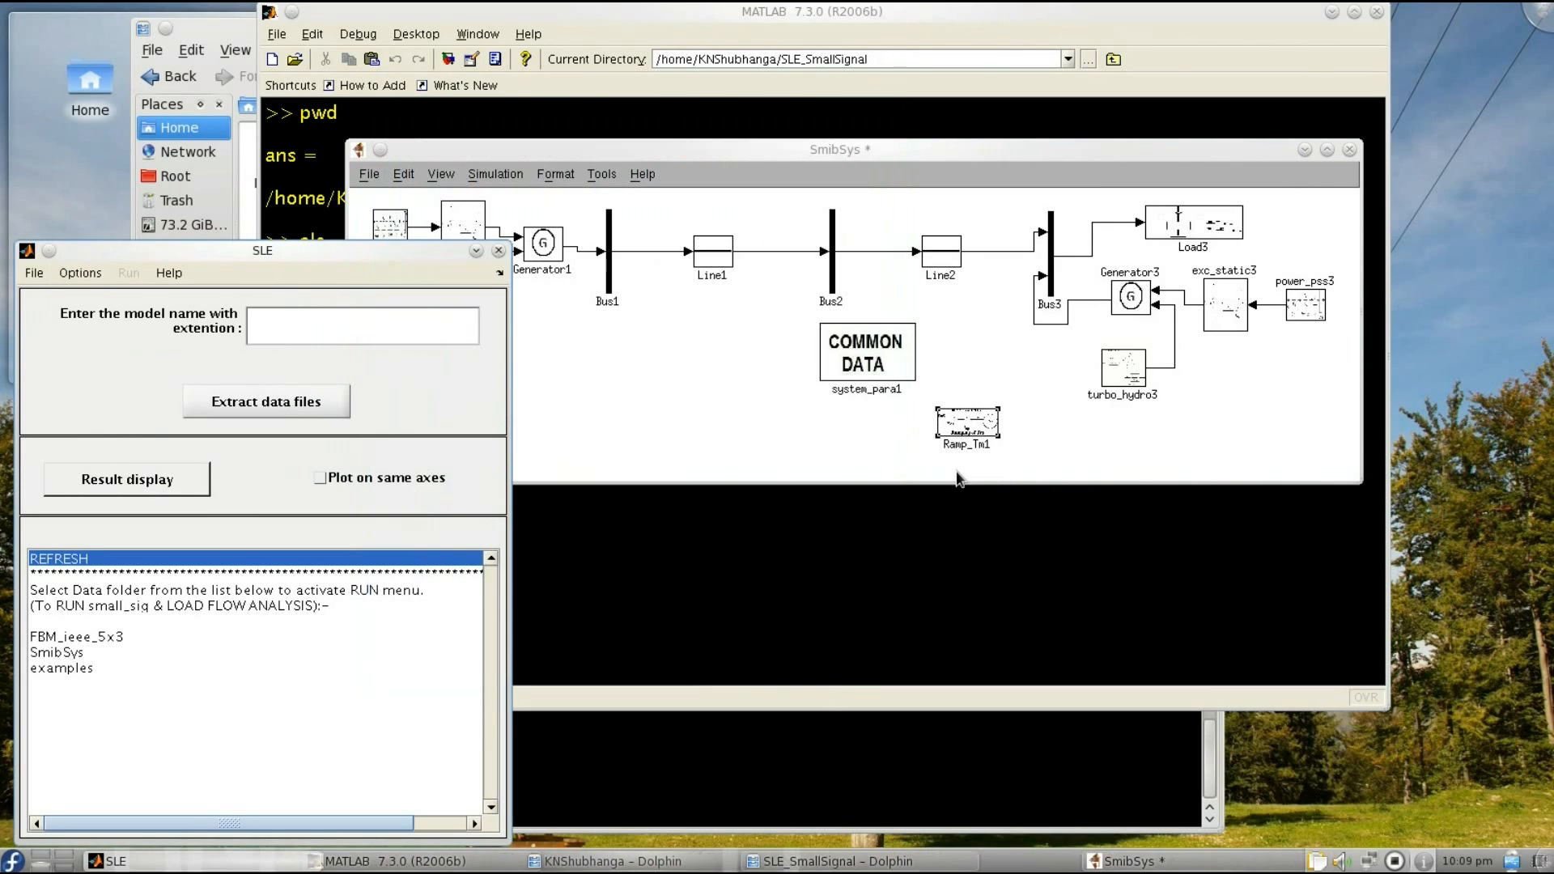
{"action": "left_click_drag", "start_coordinate": [961, 434], "coordinate": [692, 414]}
Set the Ramp_Tm1 block's T_low to 100 s and T_up to 0.5 s, and recheck the applied parameters.
{"action": "double_click", "coordinate": [689, 409]}
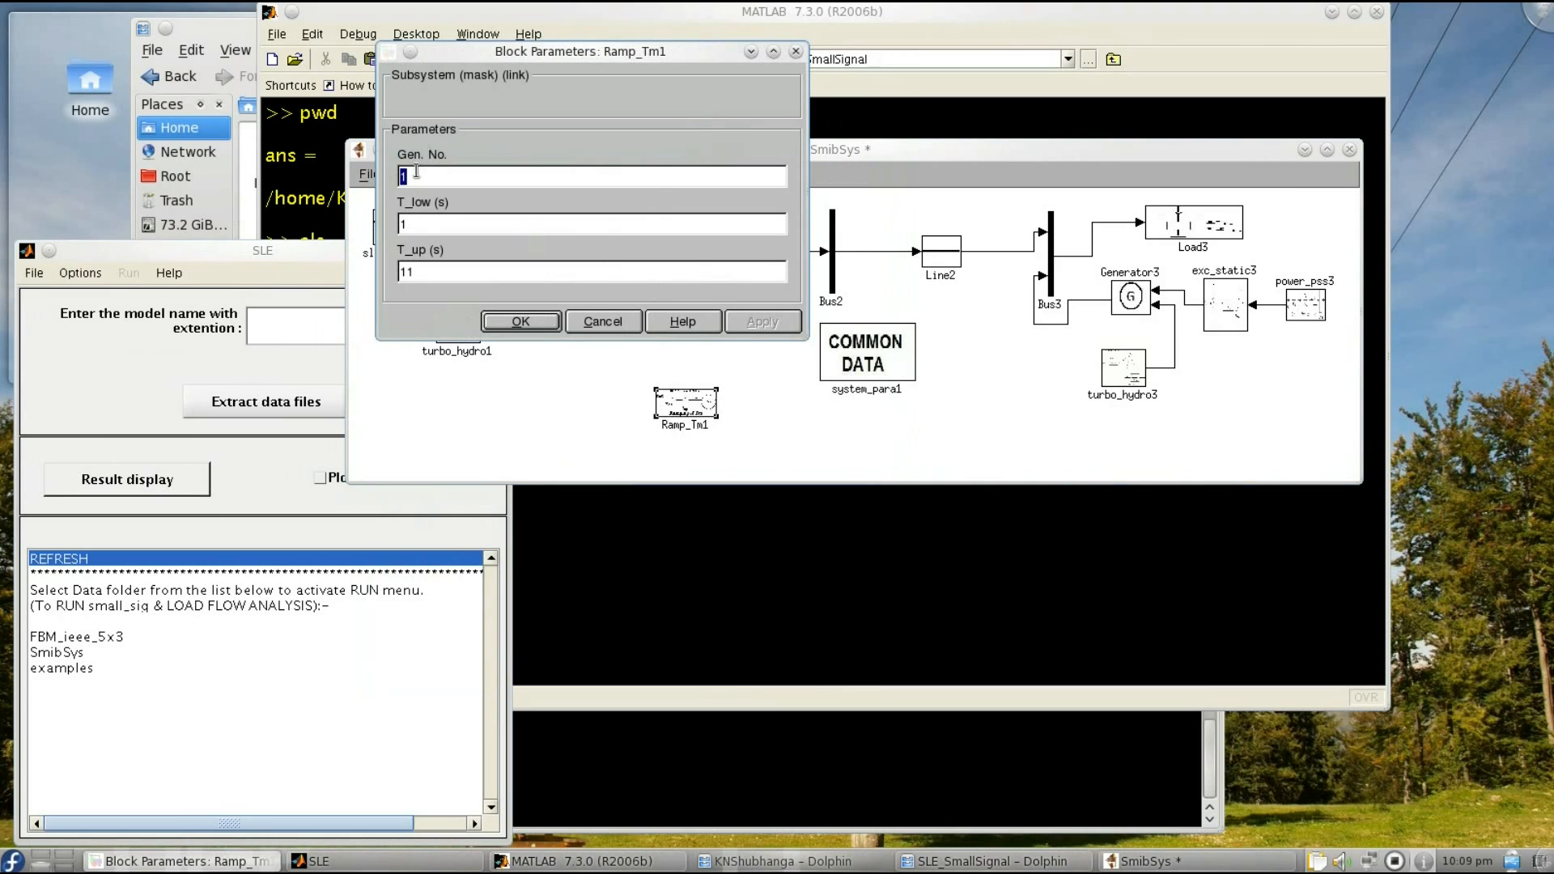
{"action": "left_click", "coordinate": [430, 223]}
{"action": "type", "text": "00"}
{"action": "left_click", "coordinate": [425, 277]}
{"action": "type", "text": "0.5"}
{"action": "left_click", "coordinate": [514, 321]}
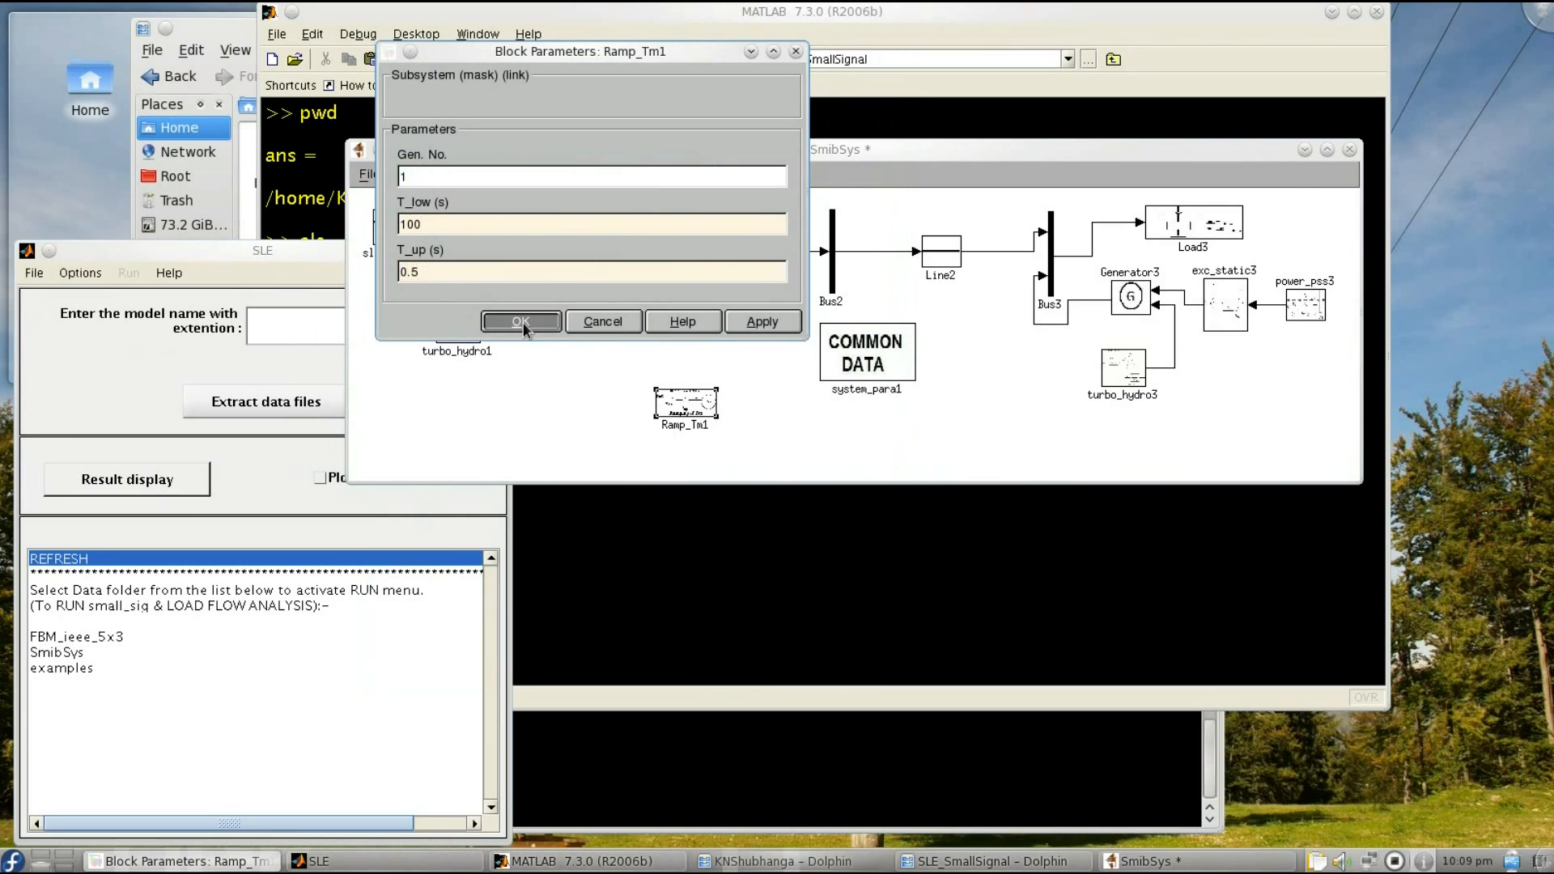
{"action": "double_click", "coordinate": [684, 400]}
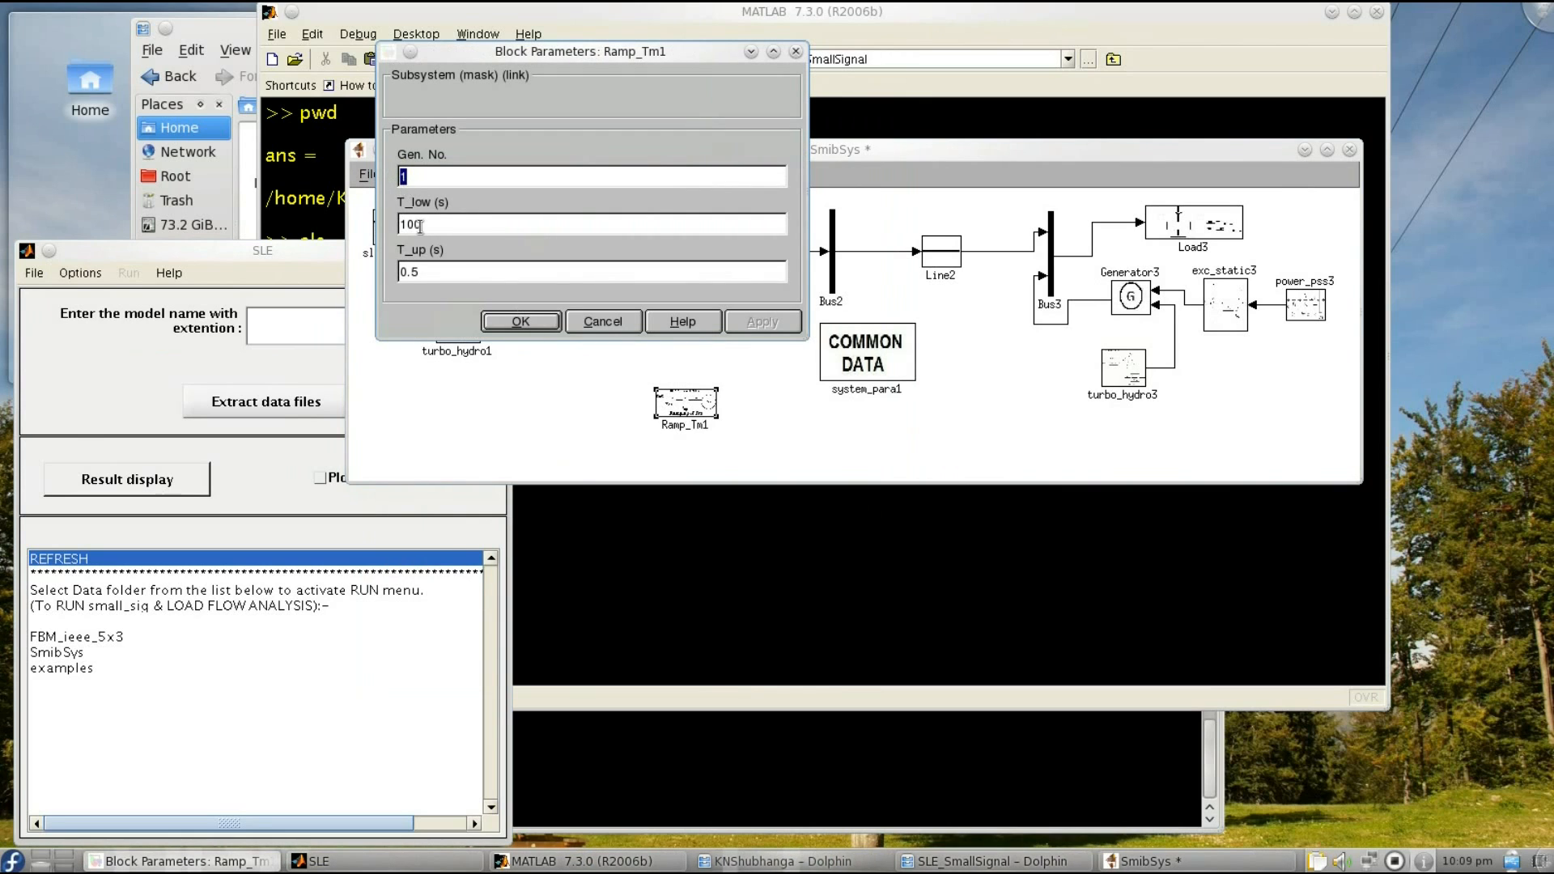
{"action": "left_click", "coordinate": [518, 326]}
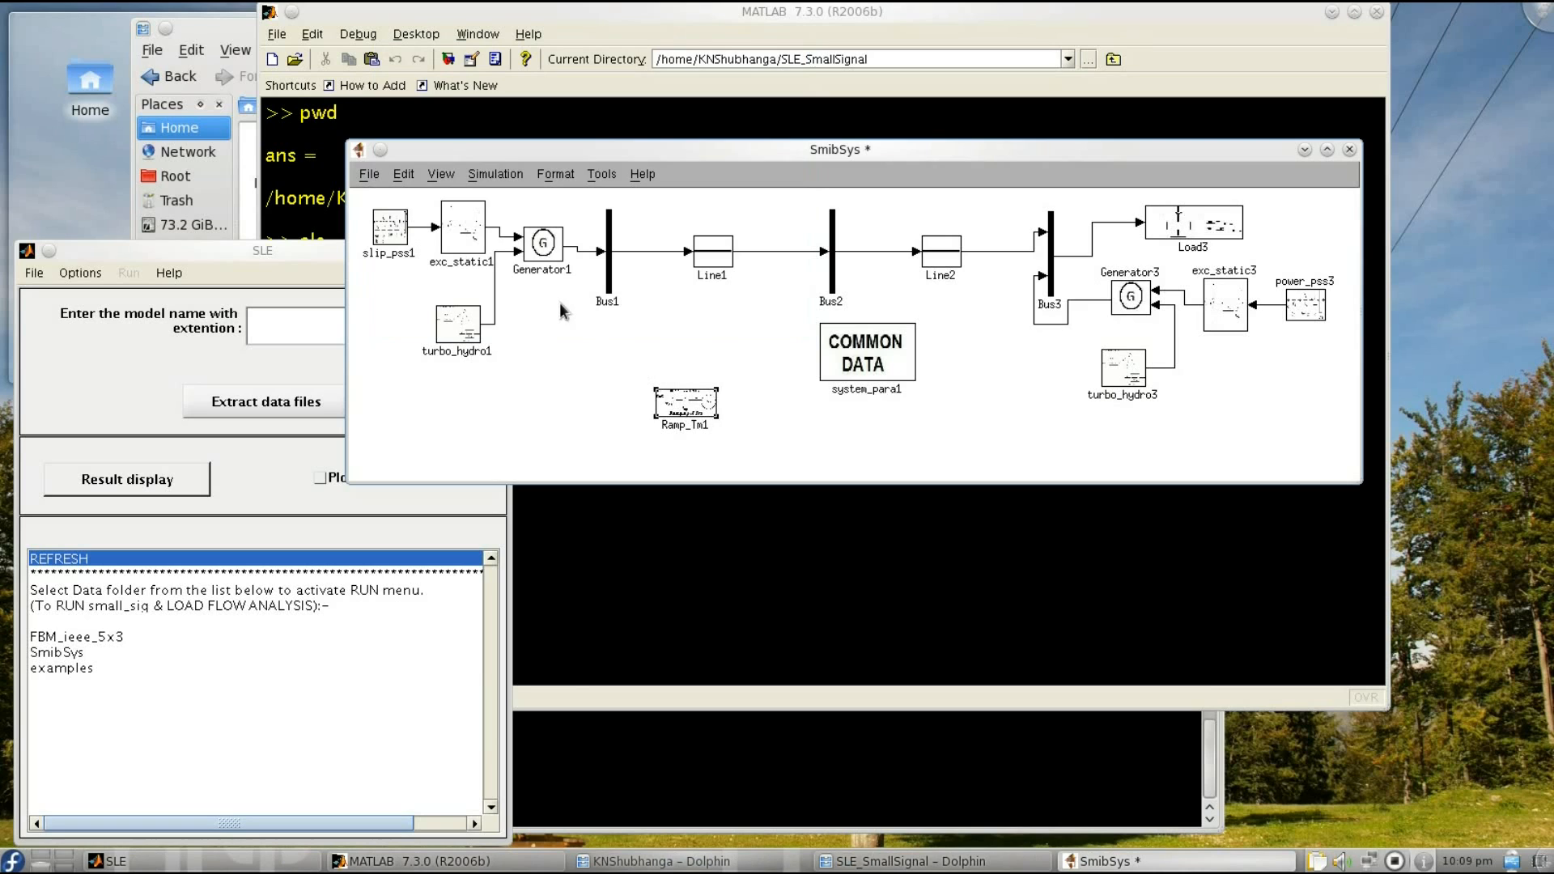
Review Generator1's block parameters, including its AVR/TURB and PSS enable settings.
{"action": "double_click", "coordinate": [550, 251]}
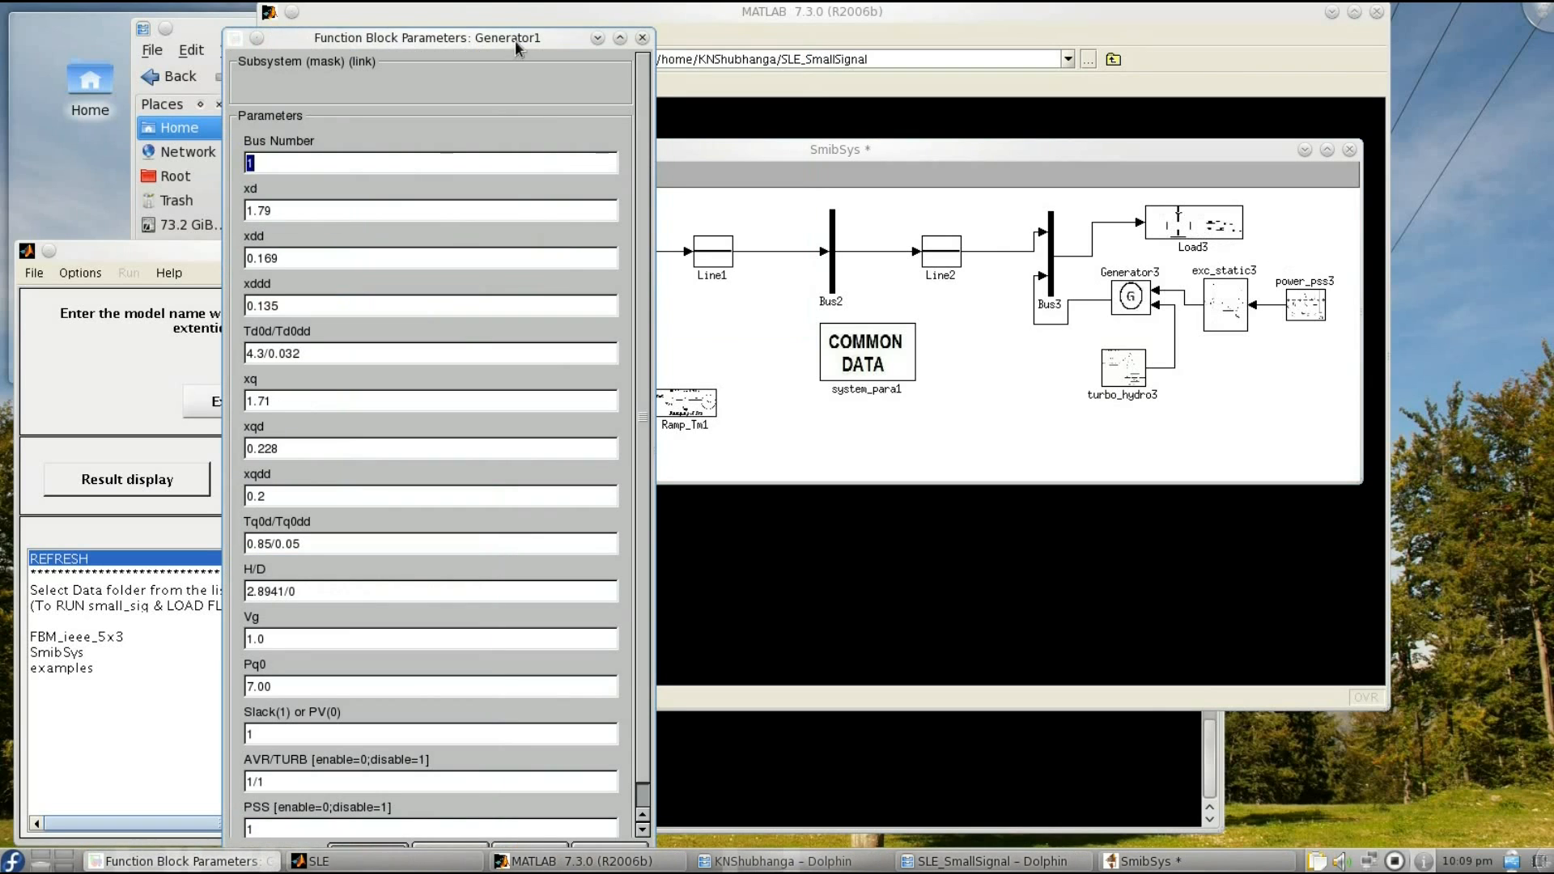
{"action": "left_click_drag", "start_coordinate": [514, 40], "coordinate": [519, 15]}
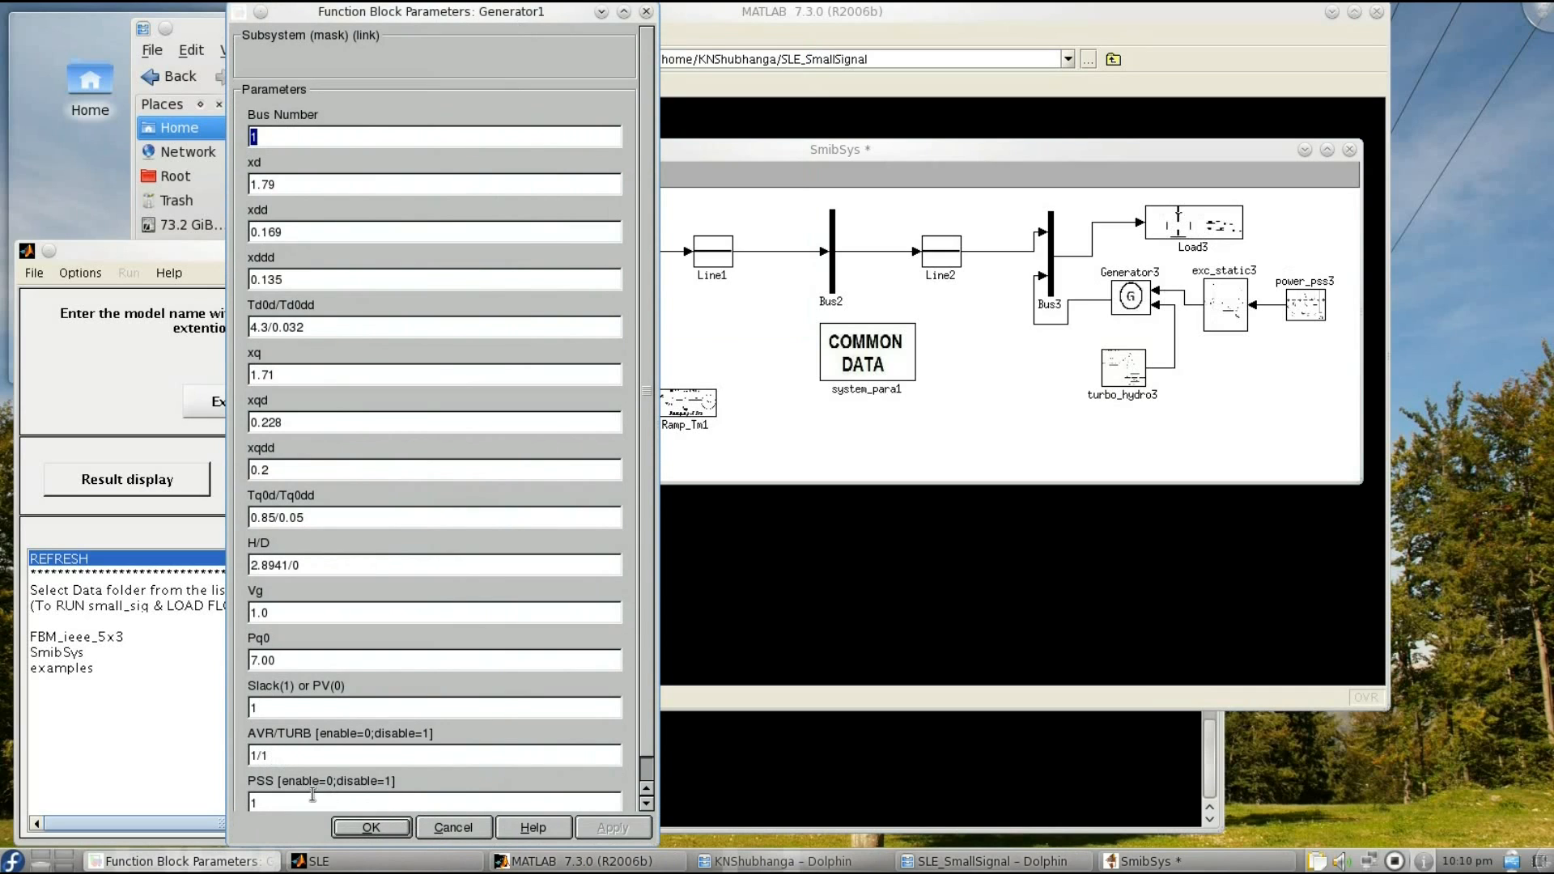
{"action": "left_click", "coordinate": [366, 827]}
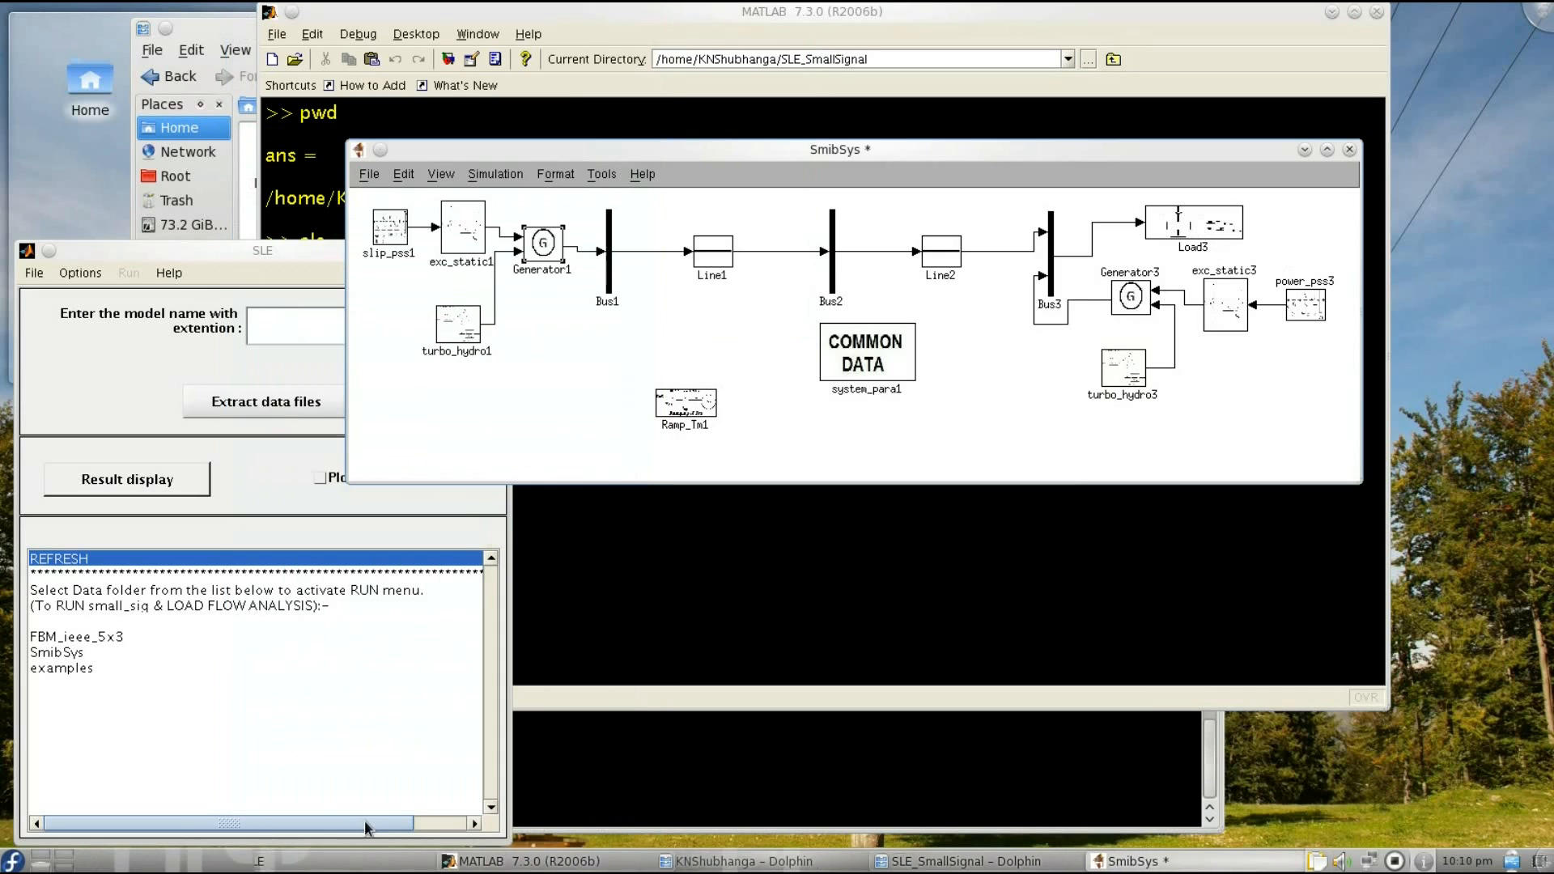
Set the PL0 value of the Load3 block to 0.1.
{"action": "double_click", "coordinate": [1200, 222]}
{"action": "double_click", "coordinate": [69, 343]}
{"action": "left_click", "coordinate": [85, 343]}
{"action": "key", "text": "BackSpace"}
{"action": "type", "text": "1"}
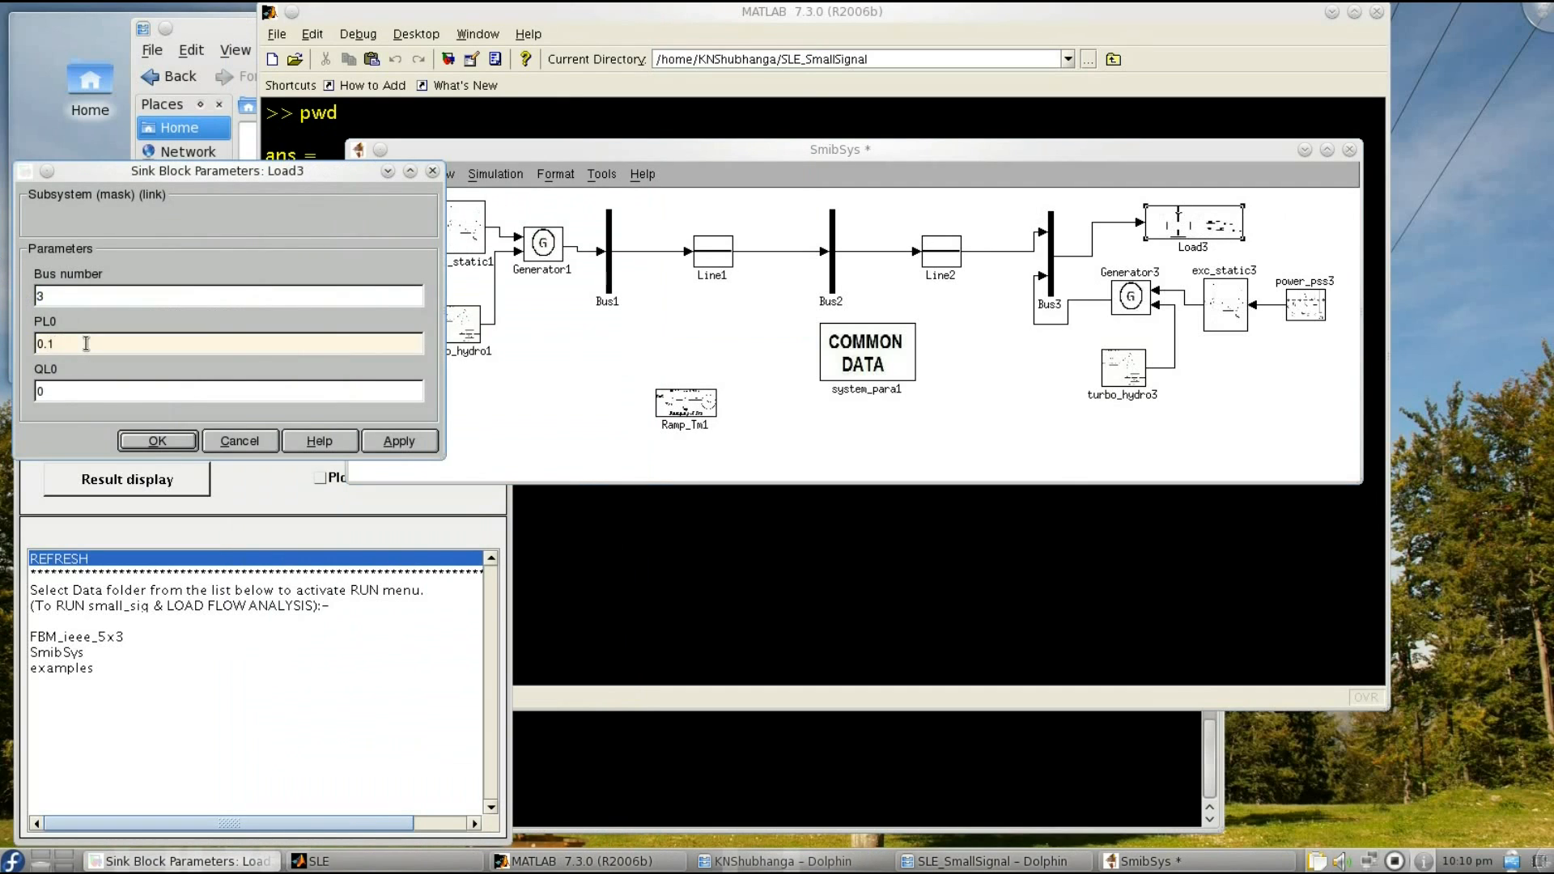
{"action": "left_click", "coordinate": [154, 443]}
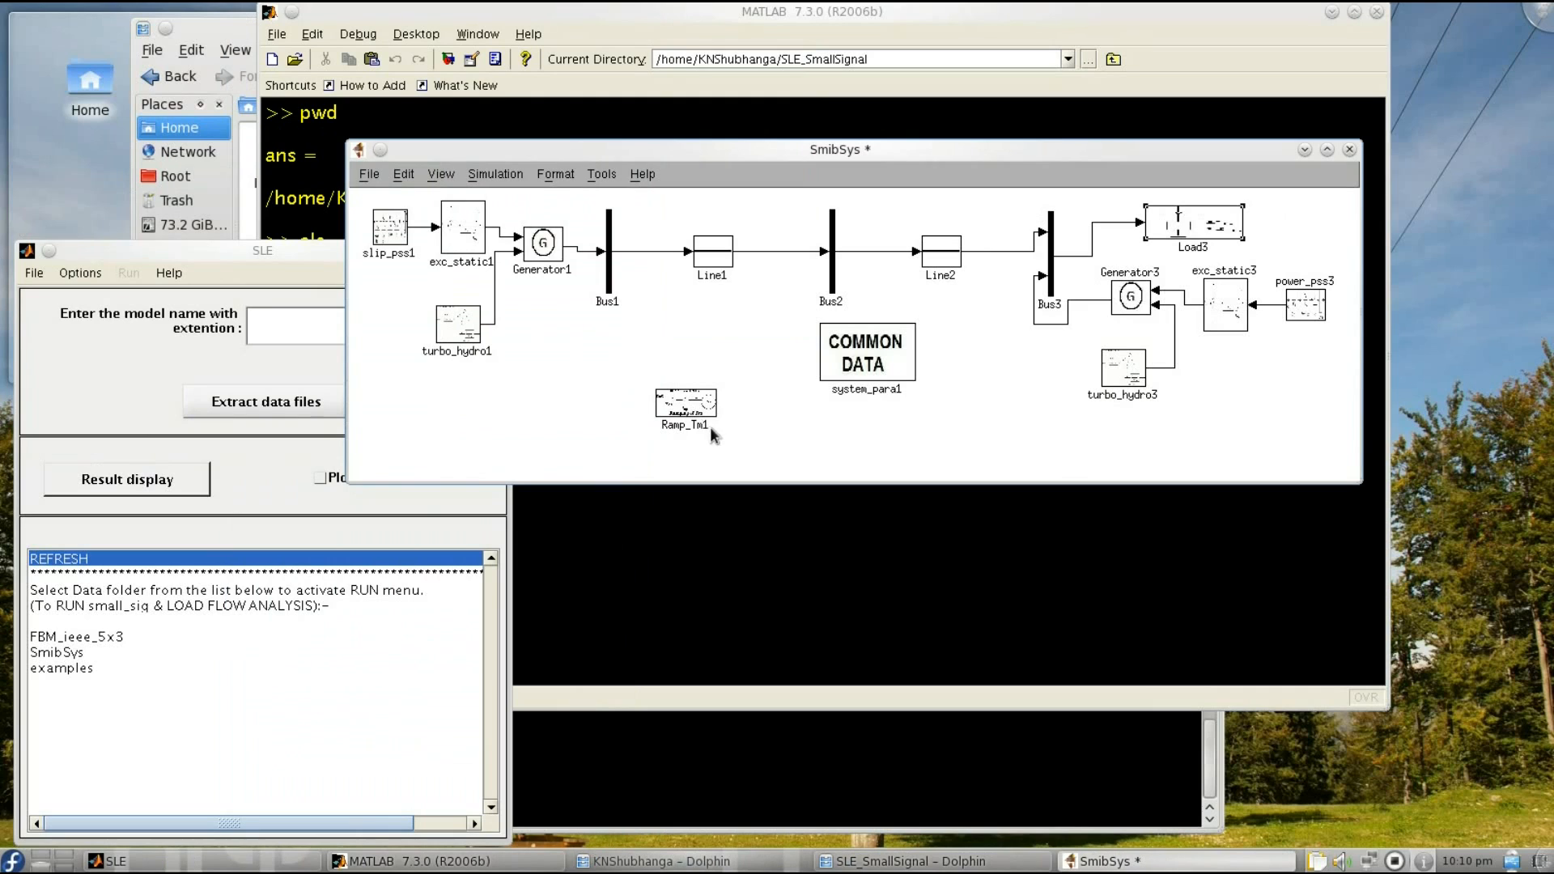
Save the model under the new name SmibSysTmRamp.mdl in the SLE_SmallSignal folder.
{"action": "left_click", "coordinate": [369, 174]}
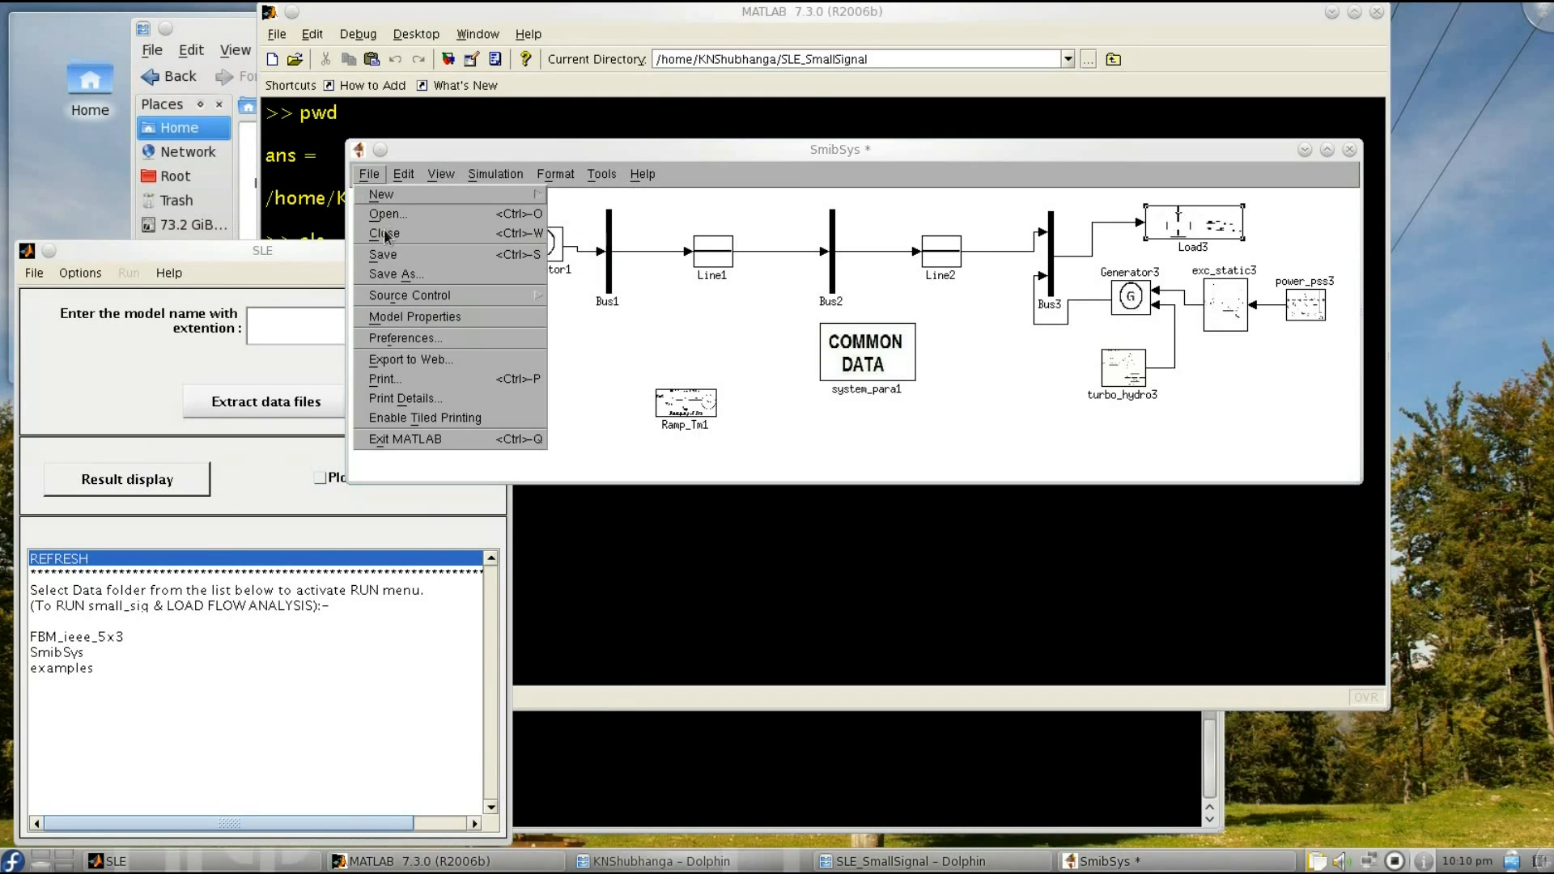
{"action": "left_click", "coordinate": [398, 275]}
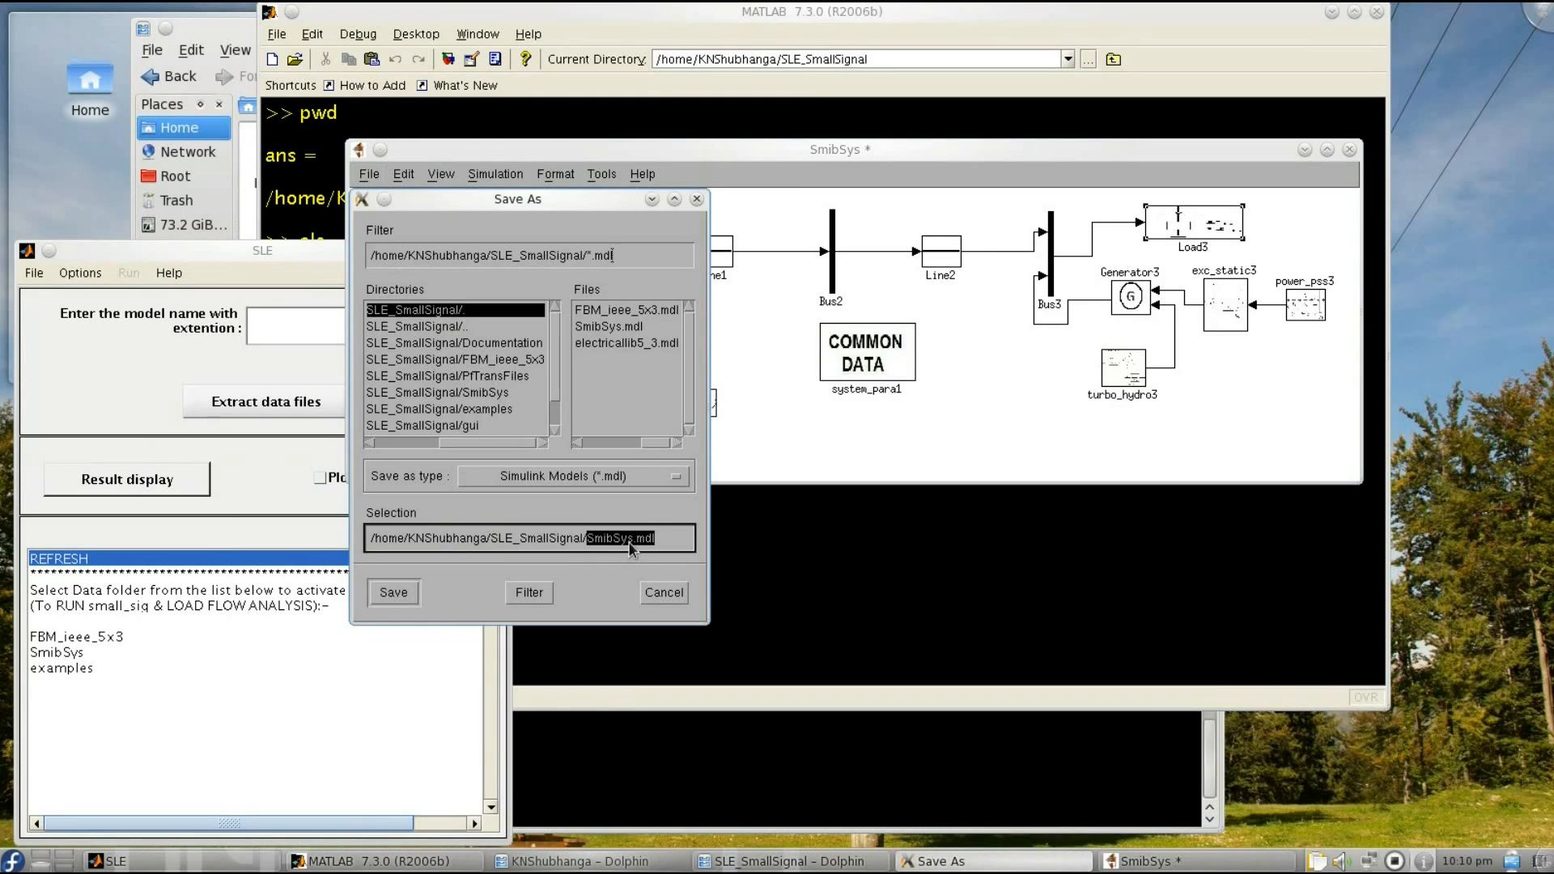
{"action": "type", "text": "TmRamp"}
{"action": "left_click", "coordinate": [387, 592]}
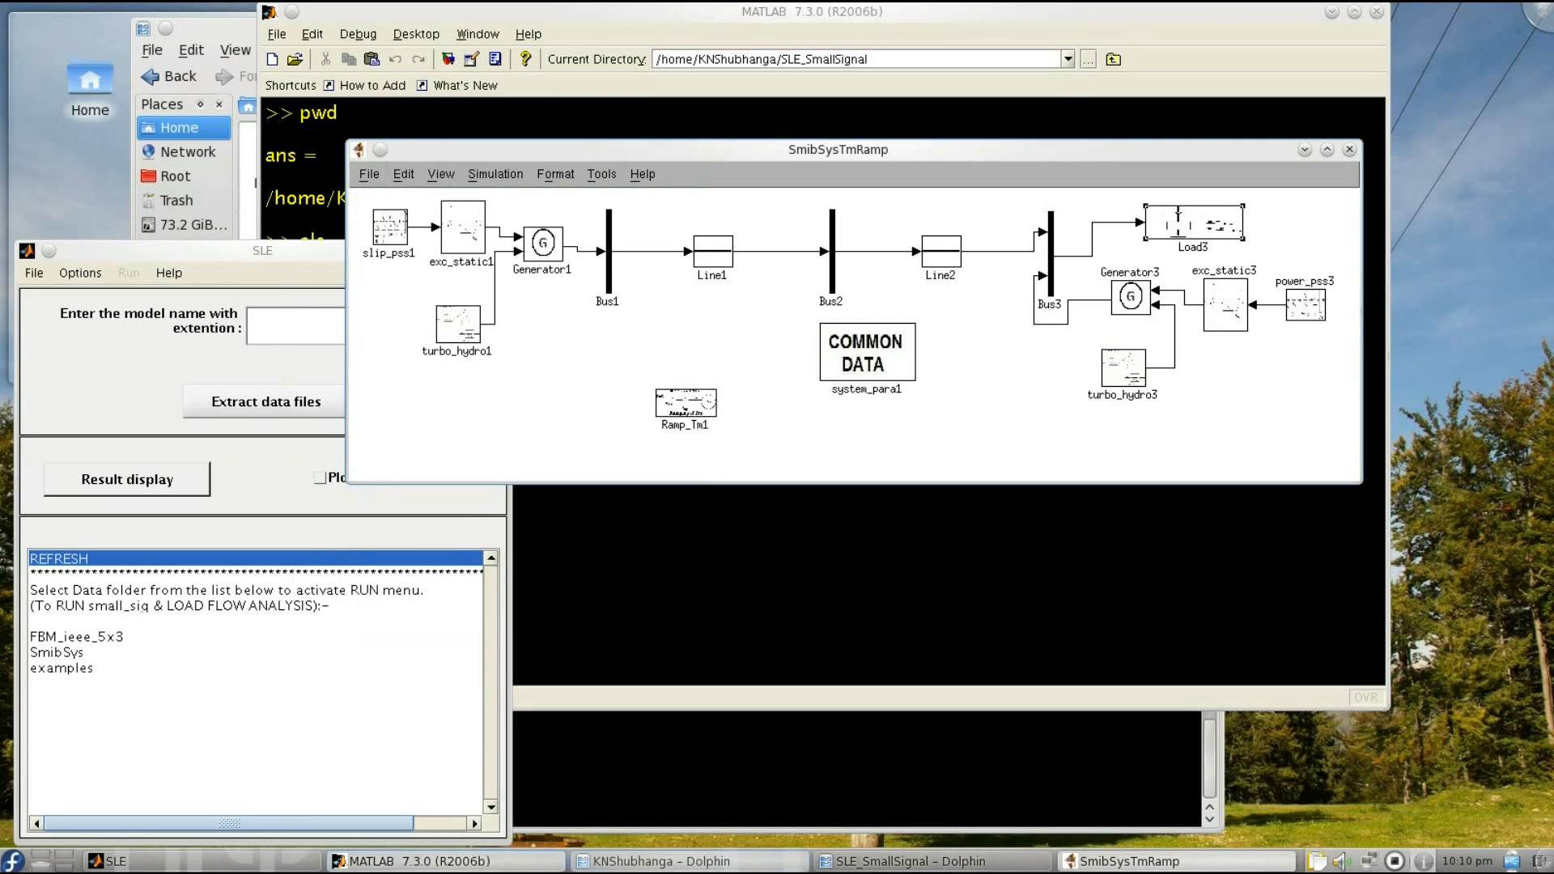
Inspect the RampLevel variable at the end of yform.m in the PfTransFiles folder, and return to the SLE_SmallSignal folder.
{"action": "left_click", "coordinate": [899, 861]}
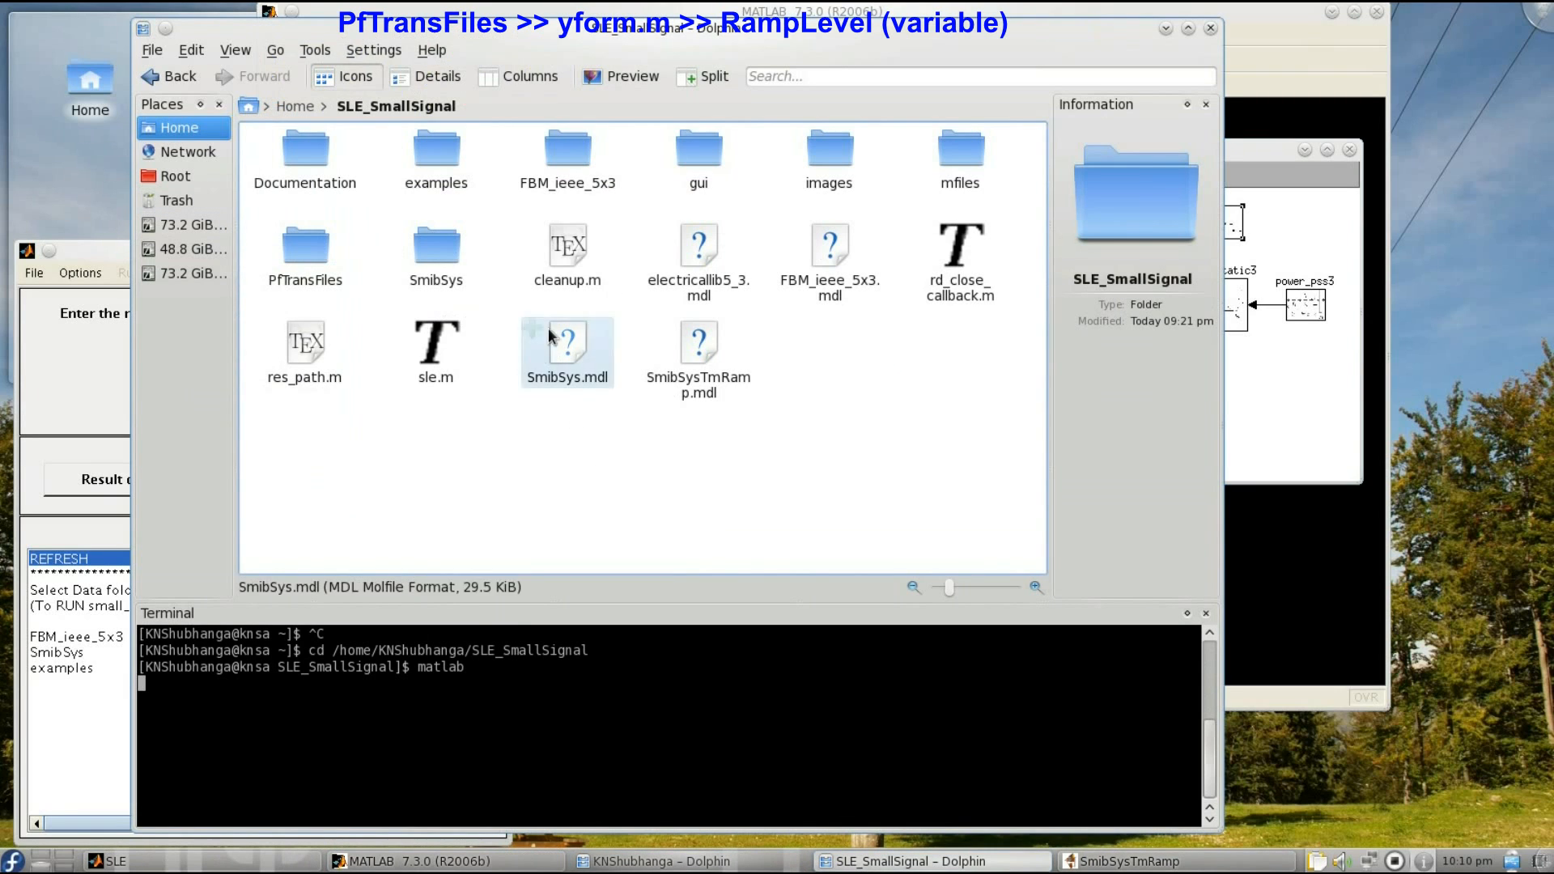
{"action": "left_click", "coordinate": [288, 270]}
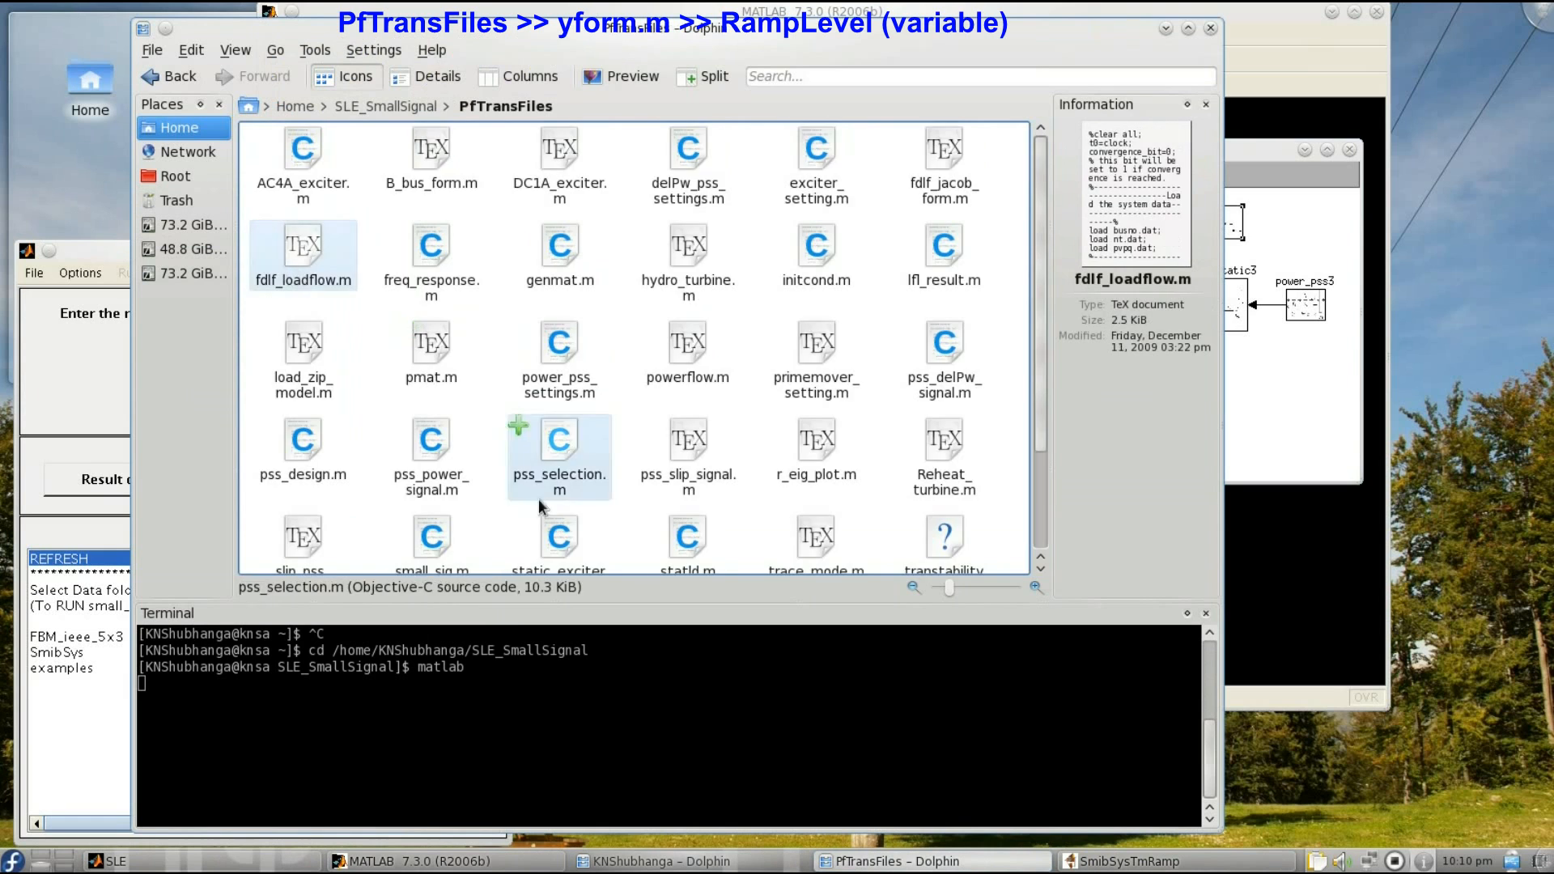
{"action": "scroll", "coordinate": [596, 518], "scroll_direction": "down", "scroll_amount": 2}
{"action": "left_click", "coordinate": [303, 510]}
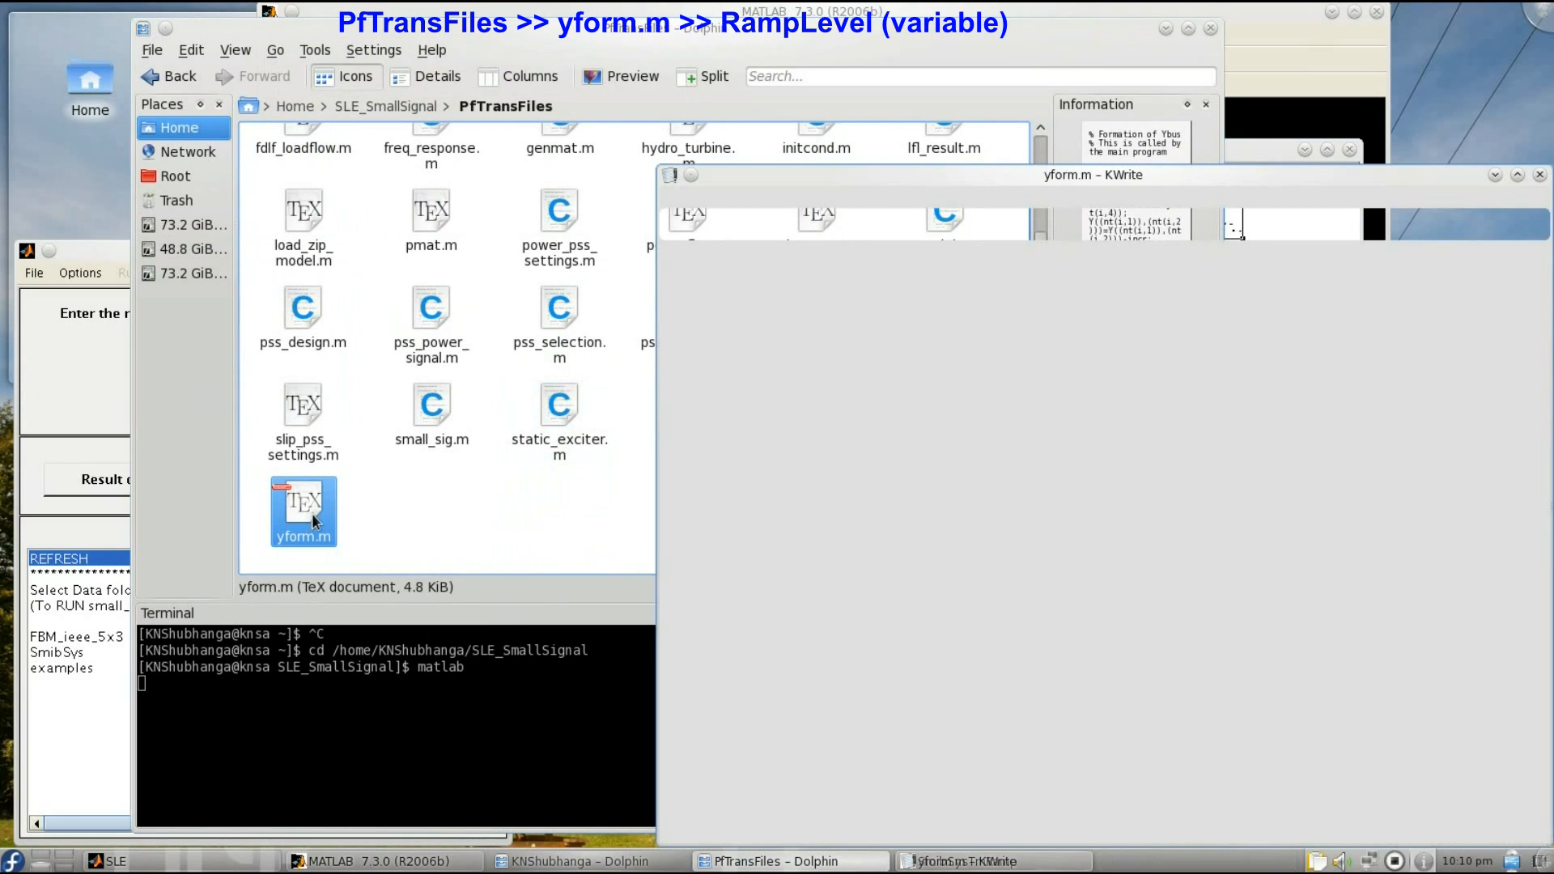
{"action": "scroll", "coordinate": [1220, 561], "scroll_direction": "down", "scroll_amount": 20}
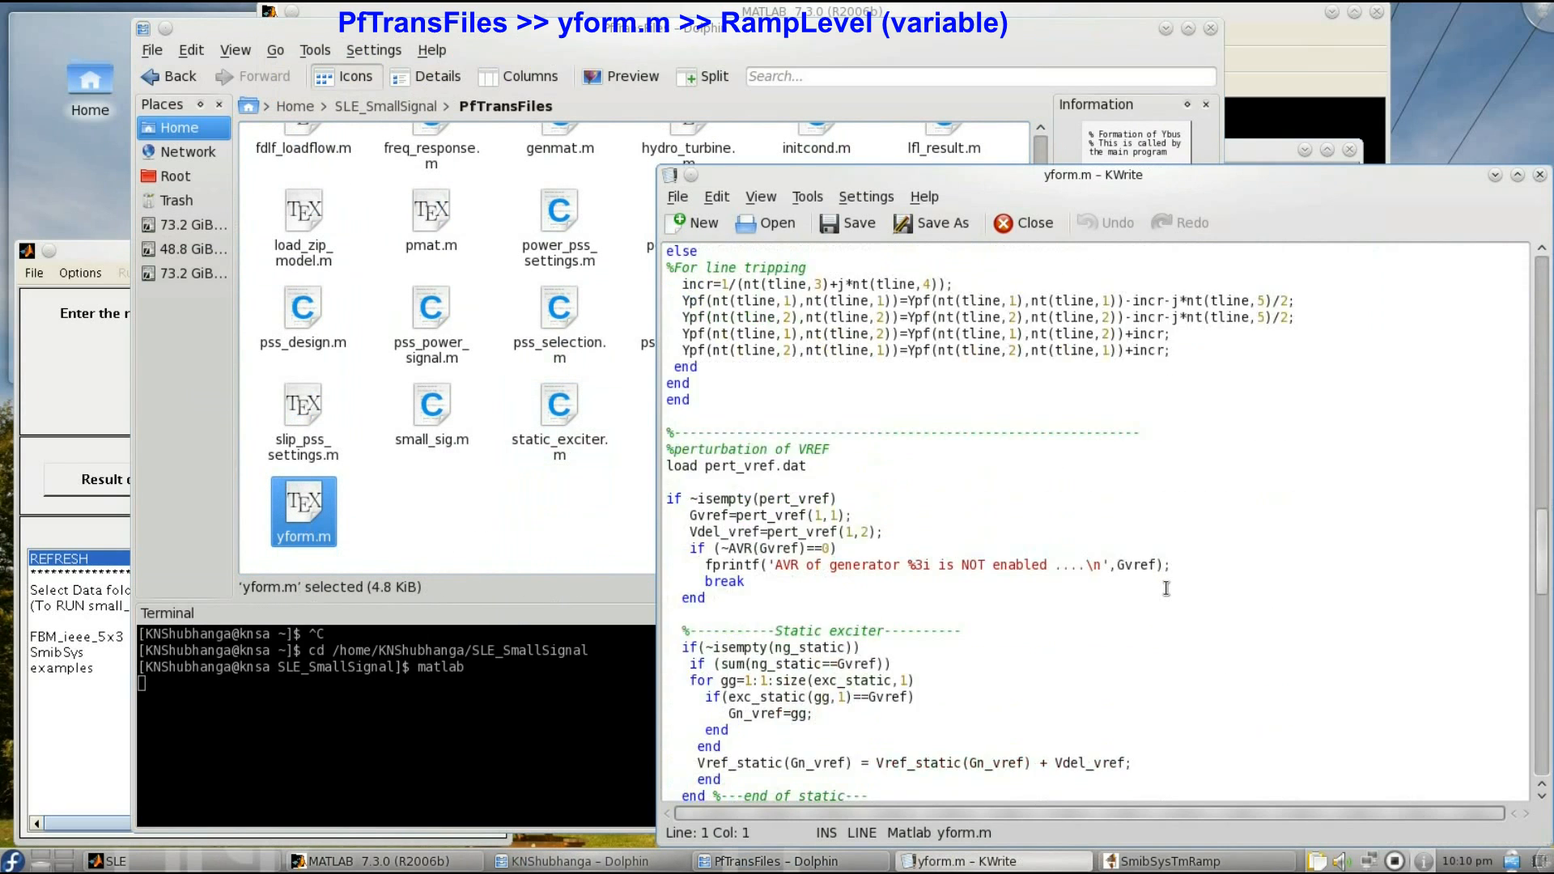
{"action": "scroll", "coordinate": [1166, 593], "scroll_direction": "down", "scroll_amount": 6}
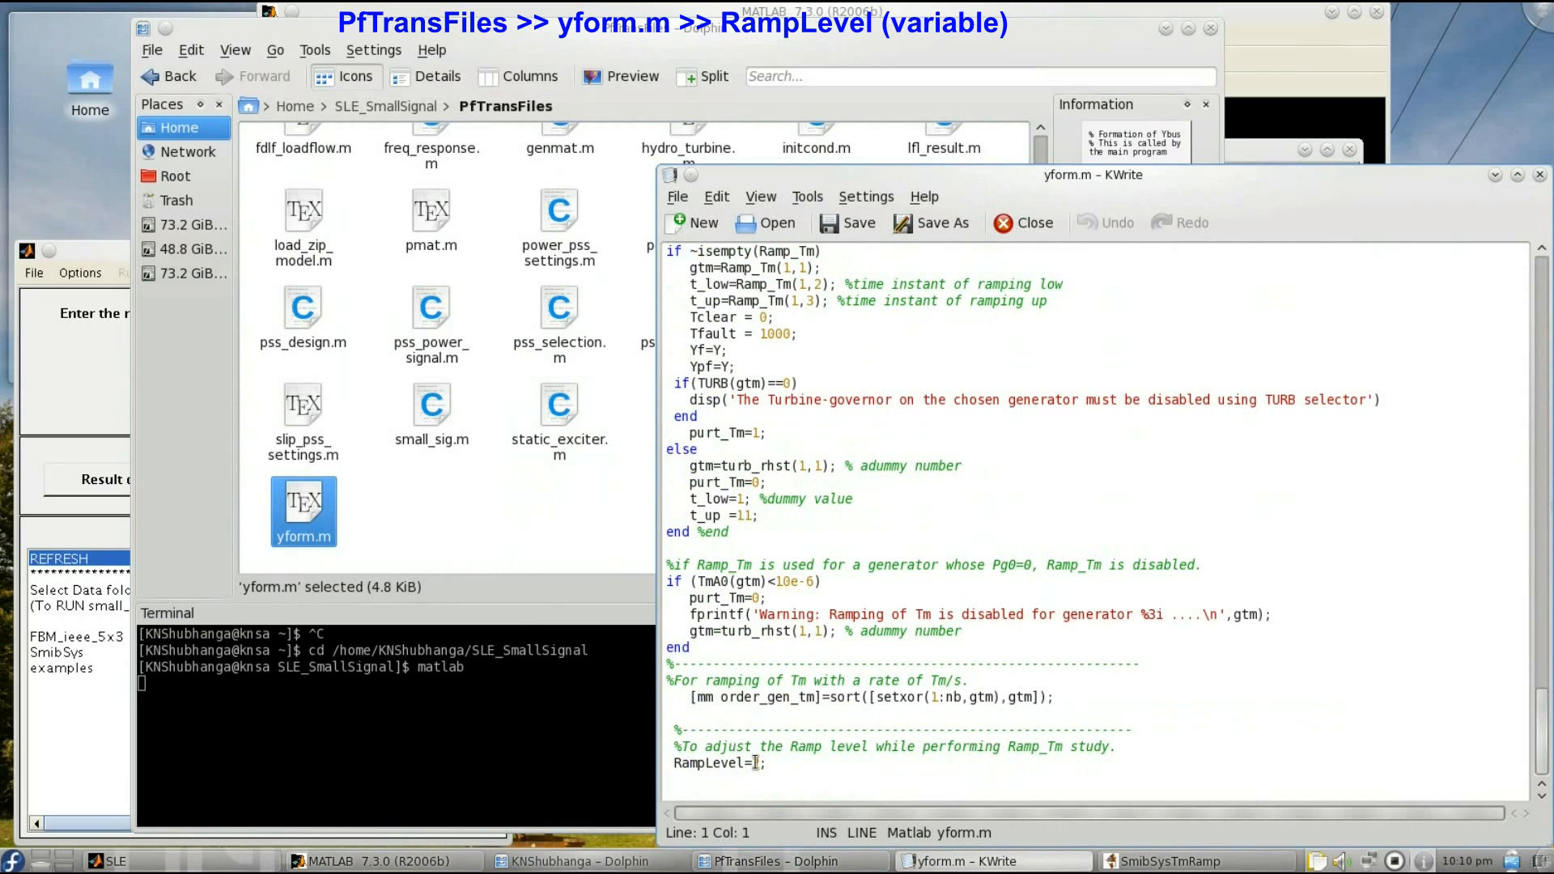
{"action": "left_click", "coordinate": [786, 769]}
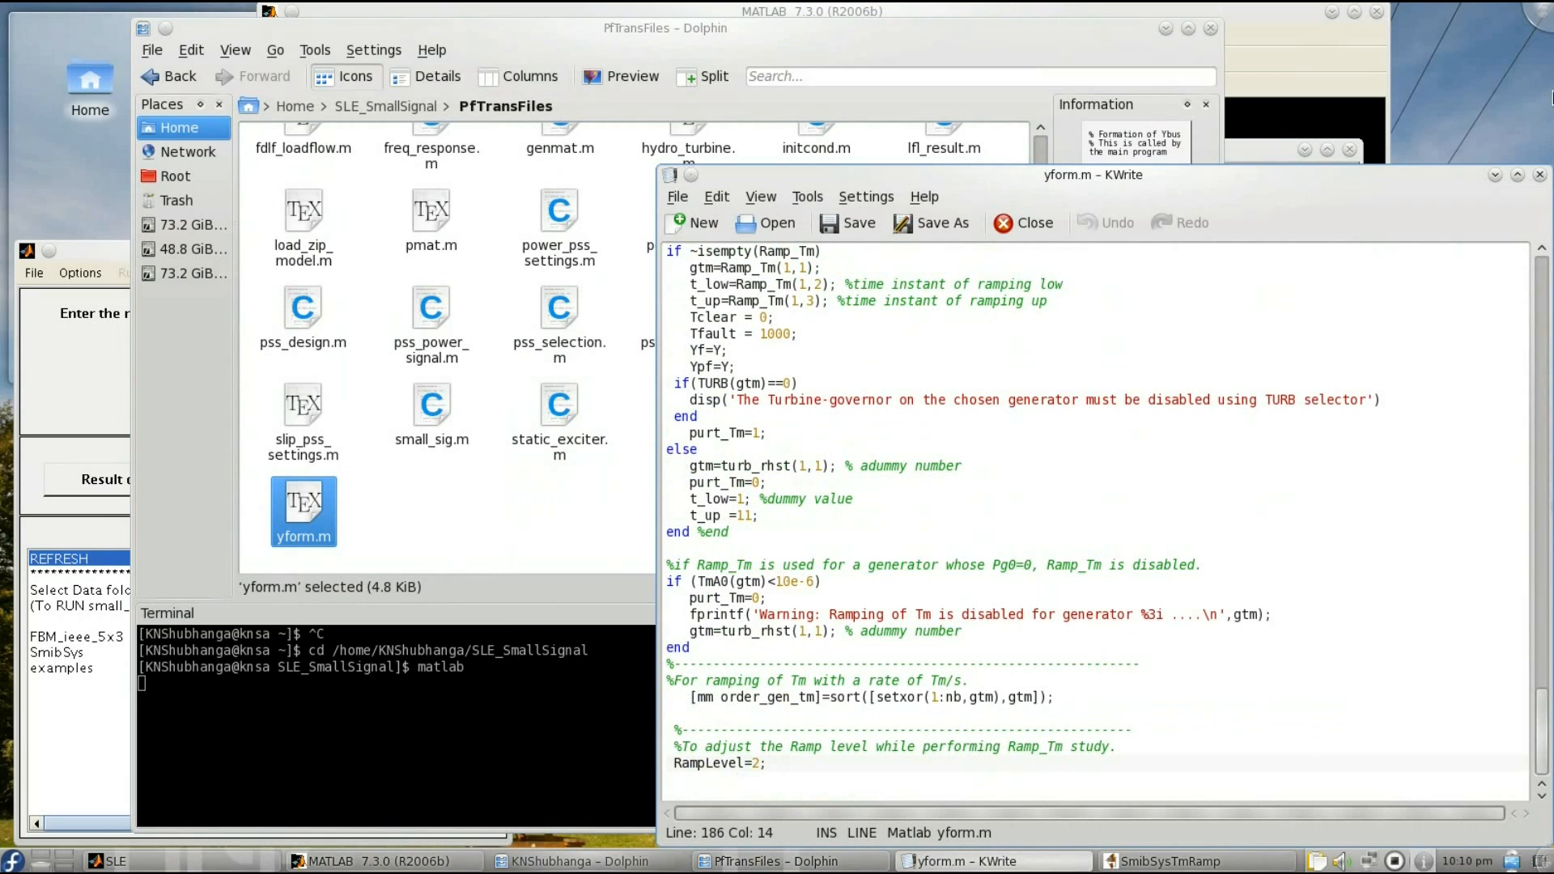
{"action": "left_click", "coordinate": [1540, 176]}
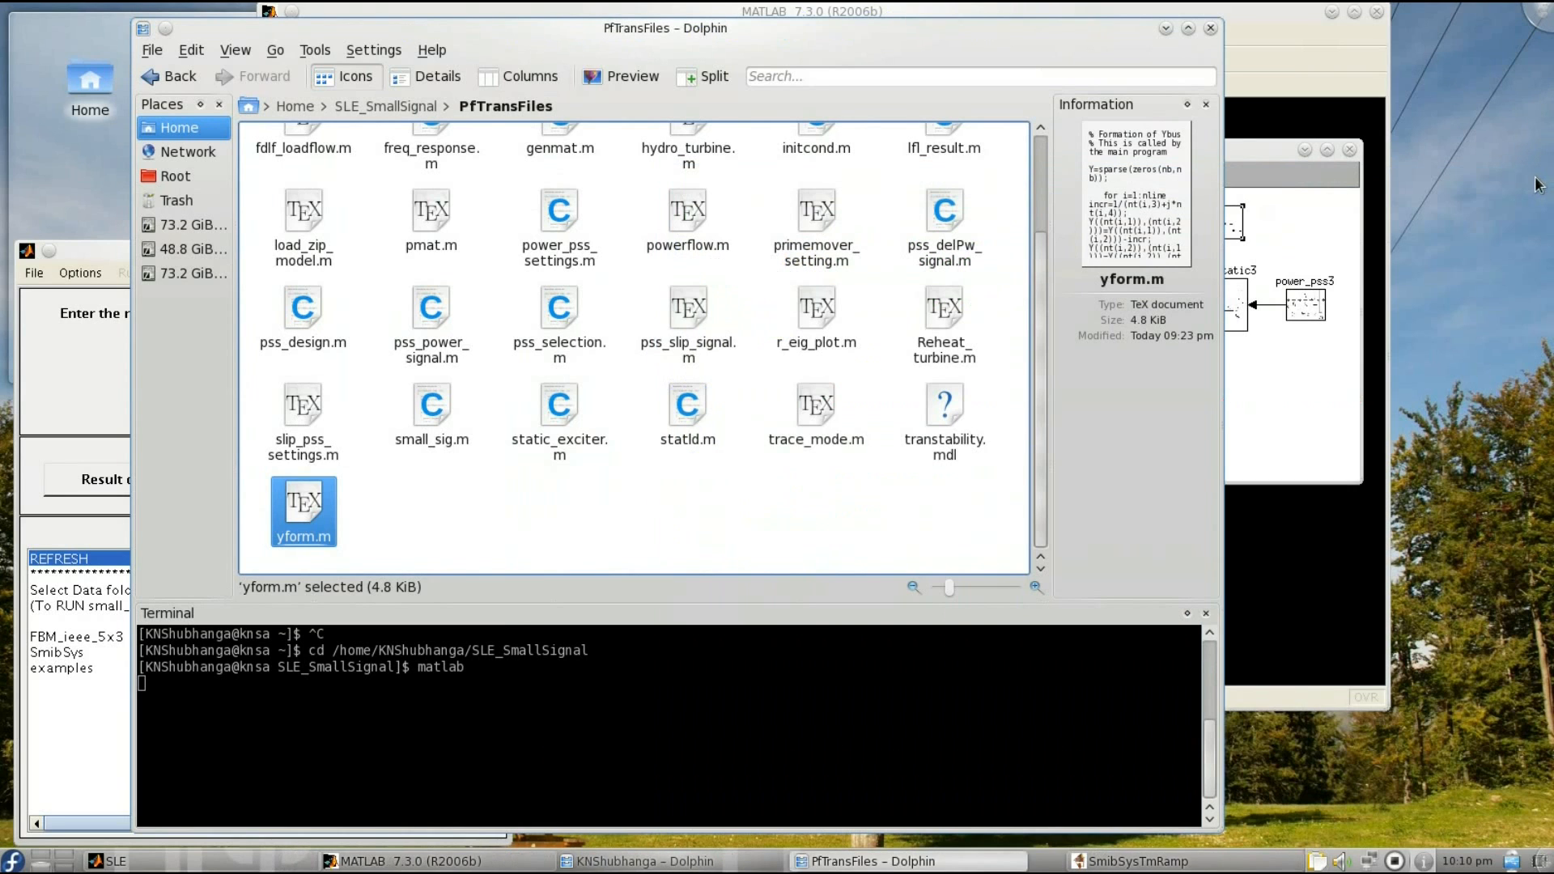
{"action": "left_click", "coordinate": [427, 106]}
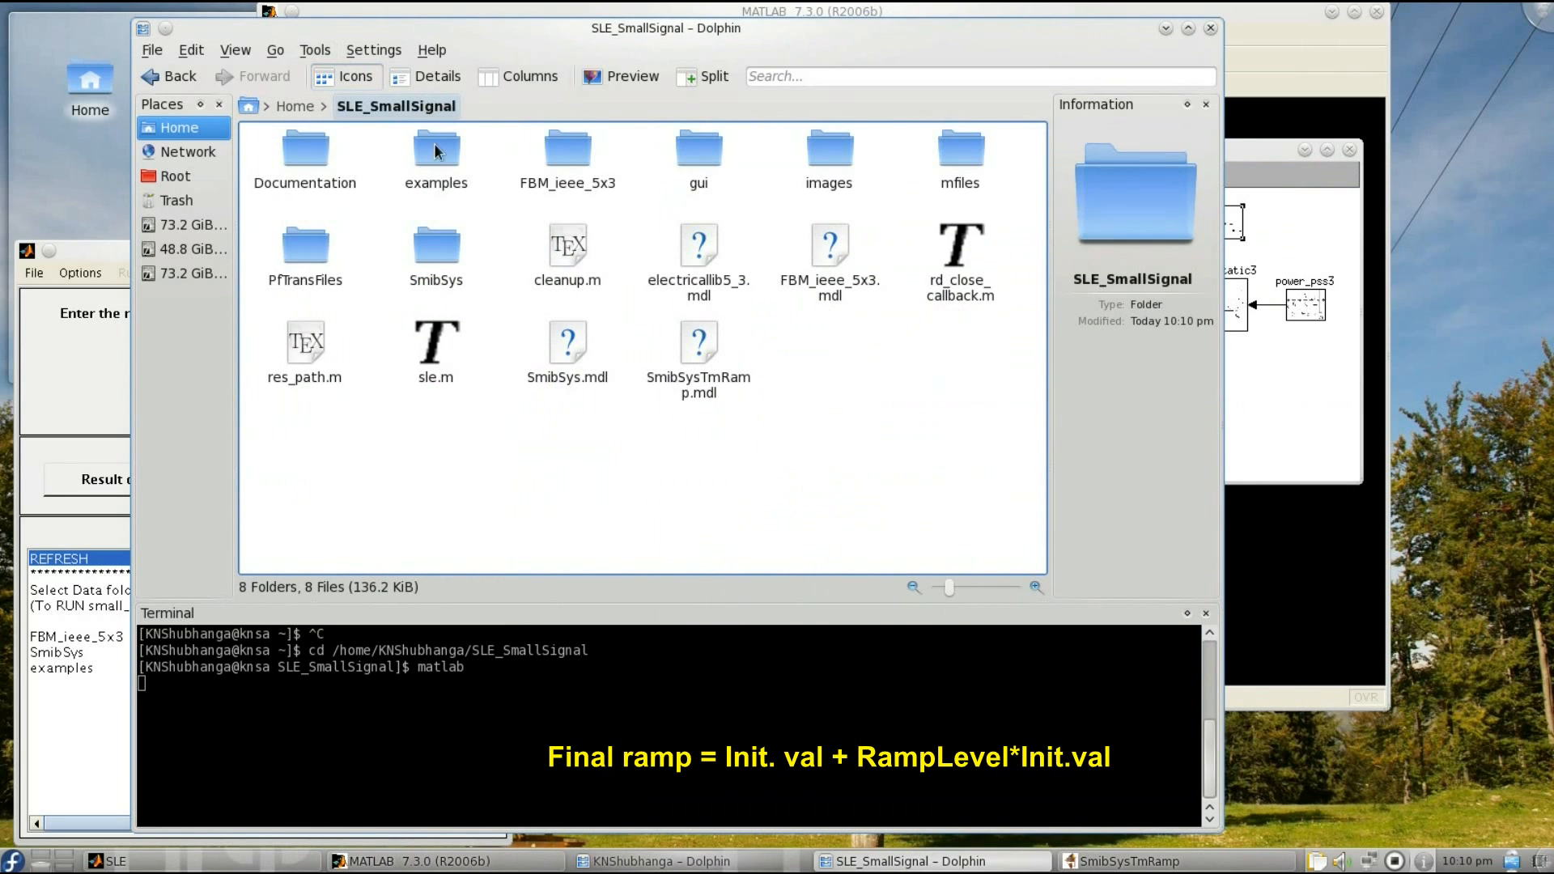
Bring up the SLE window beside the model and enter SmibSysTmRamp.mdl as the model name.
{"action": "left_click", "coordinate": [408, 861]}
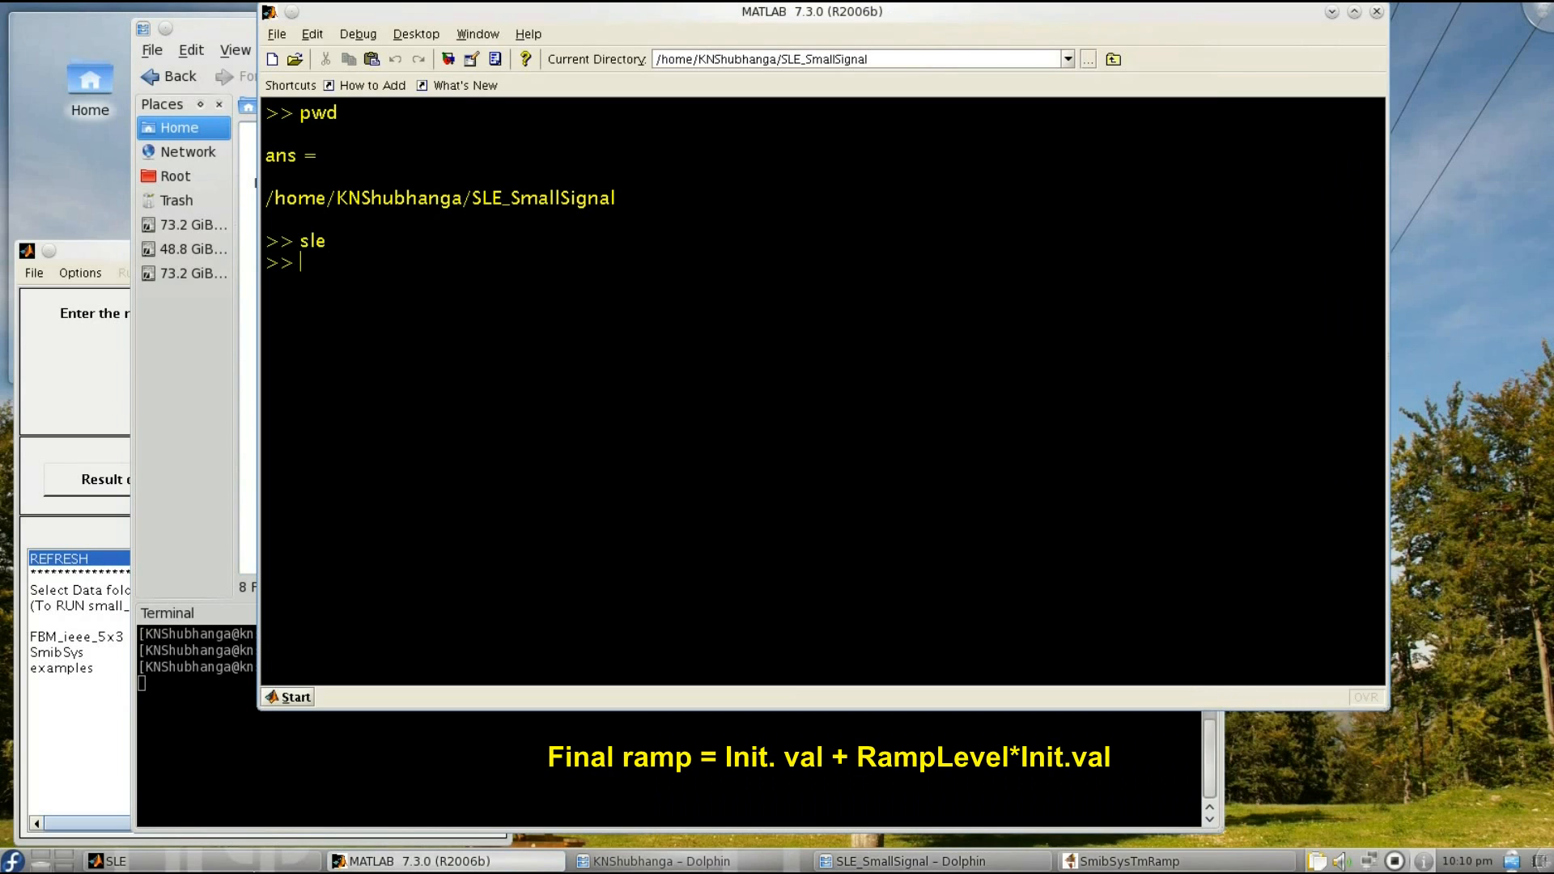
{"action": "left_click", "coordinate": [113, 861]}
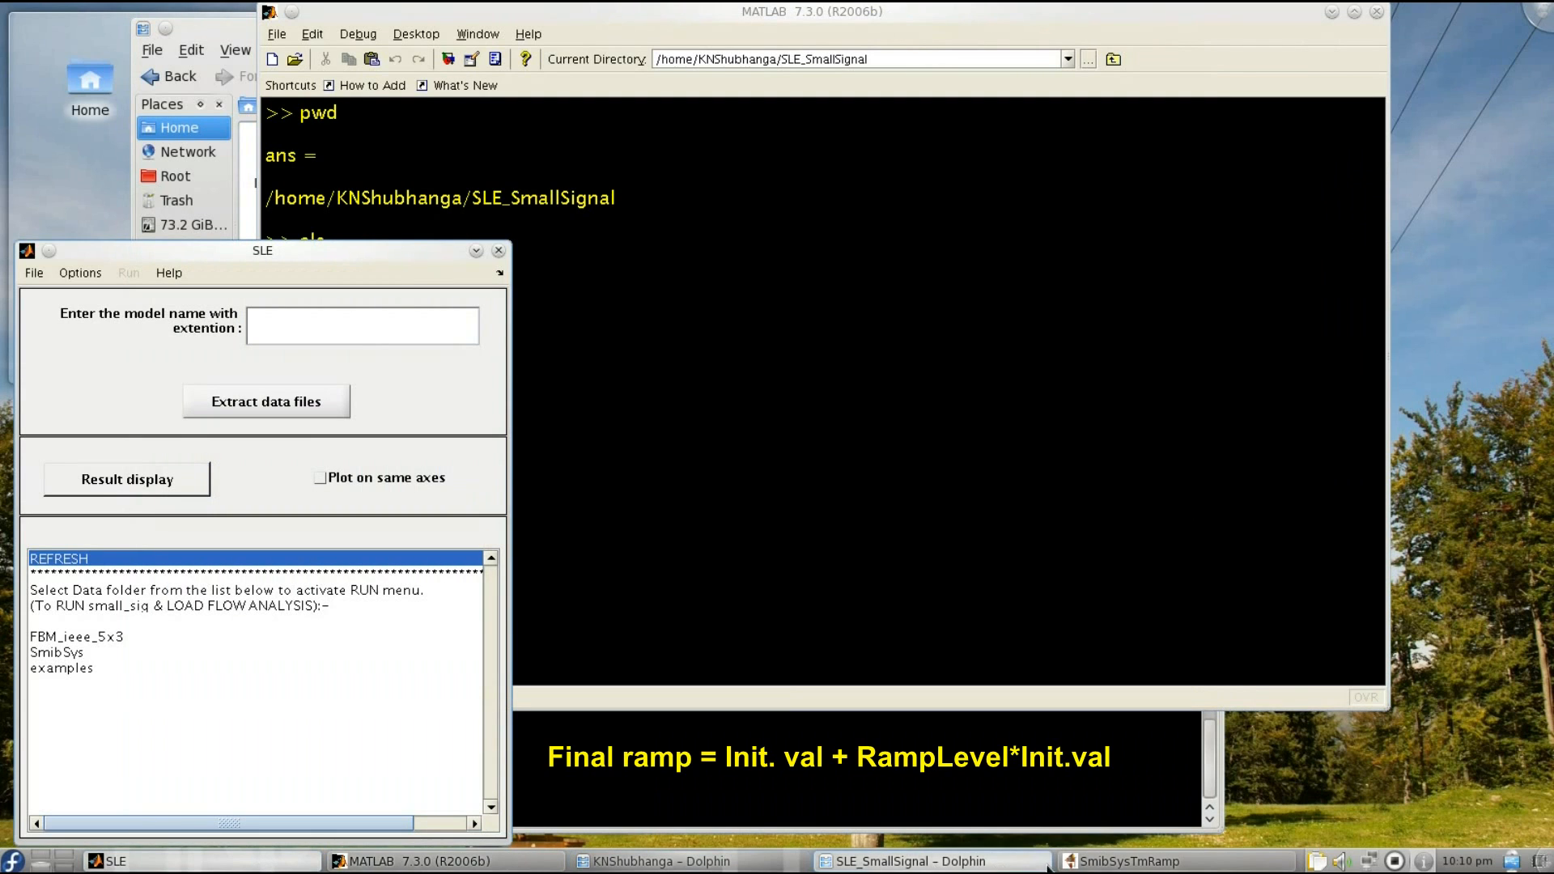
{"action": "left_click", "coordinate": [1085, 861]}
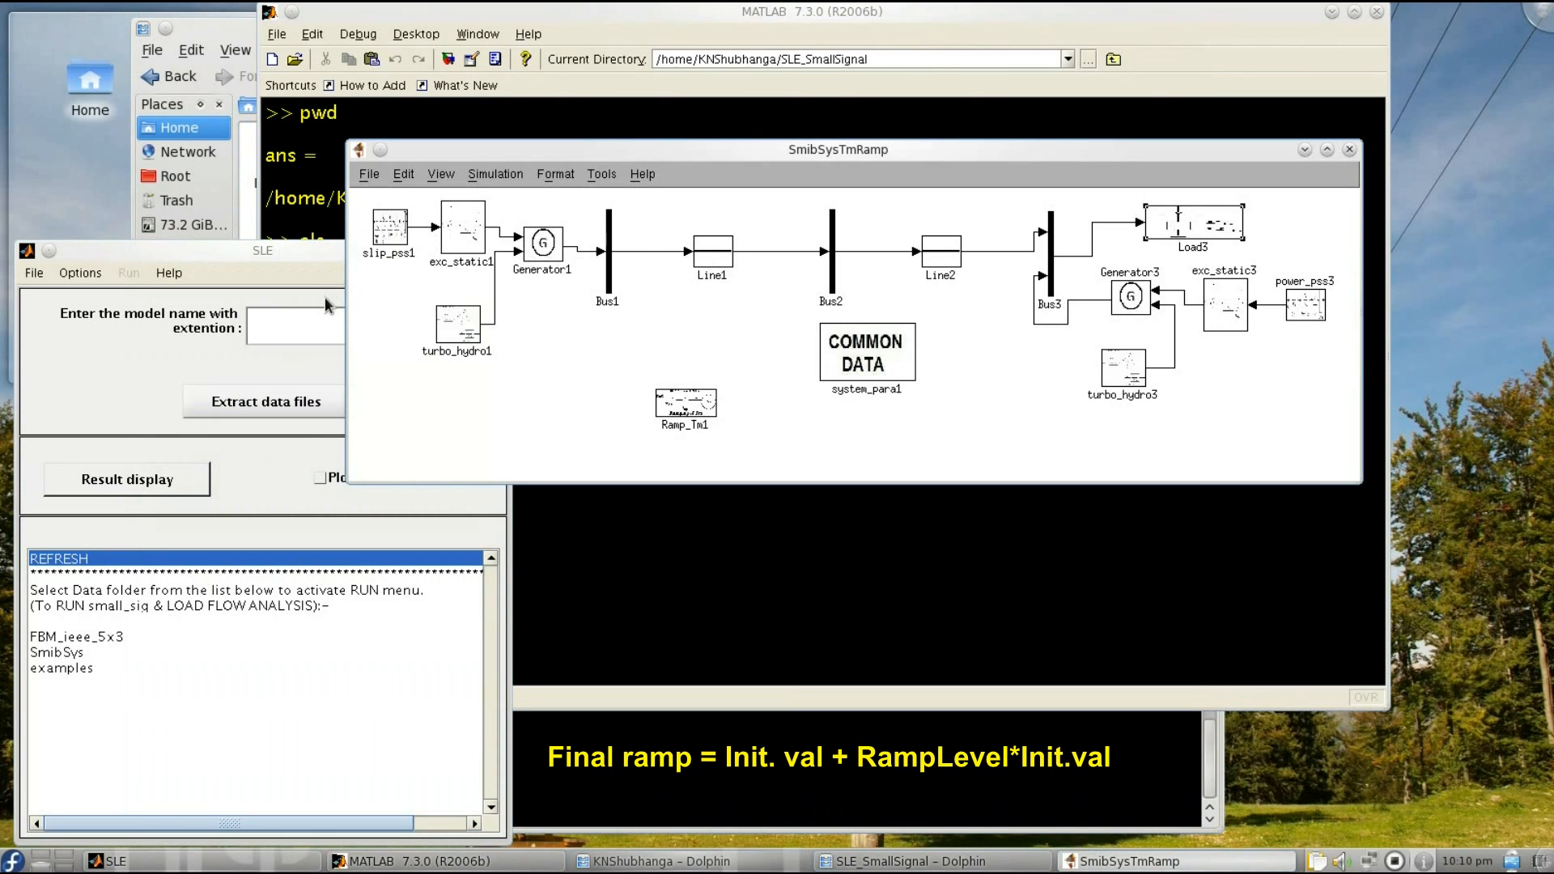
{"action": "left_click", "coordinate": [328, 328]}
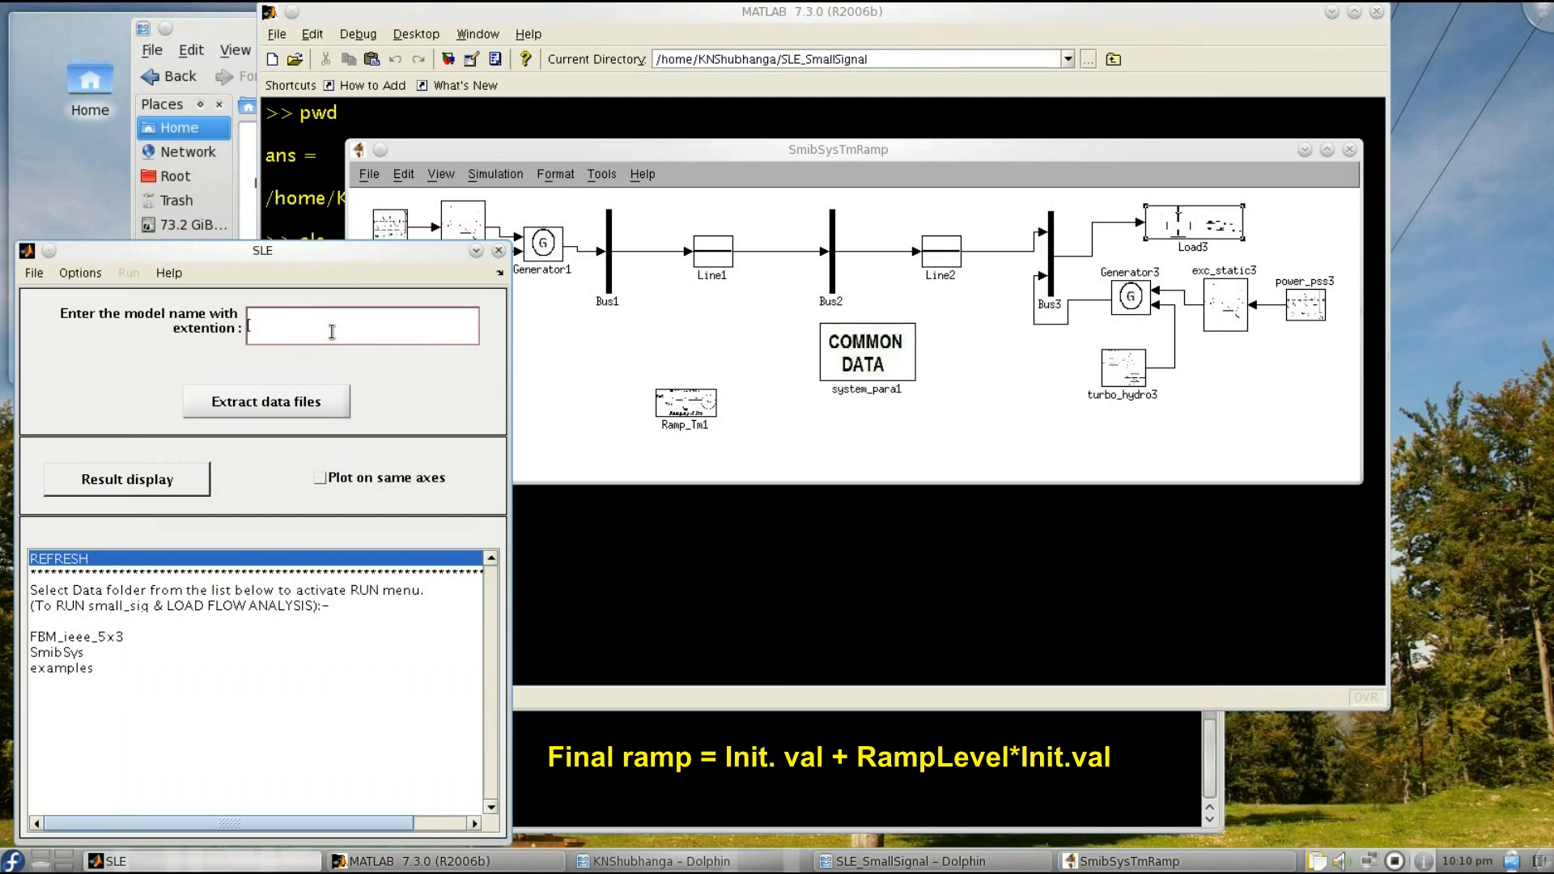
{"action": "type", "text": "SmibSysTmRamp.mdl"}
Accept the analysis properties with only data matrix display enabled, and extract the model's data files.
{"action": "left_click", "coordinate": [80, 273]}
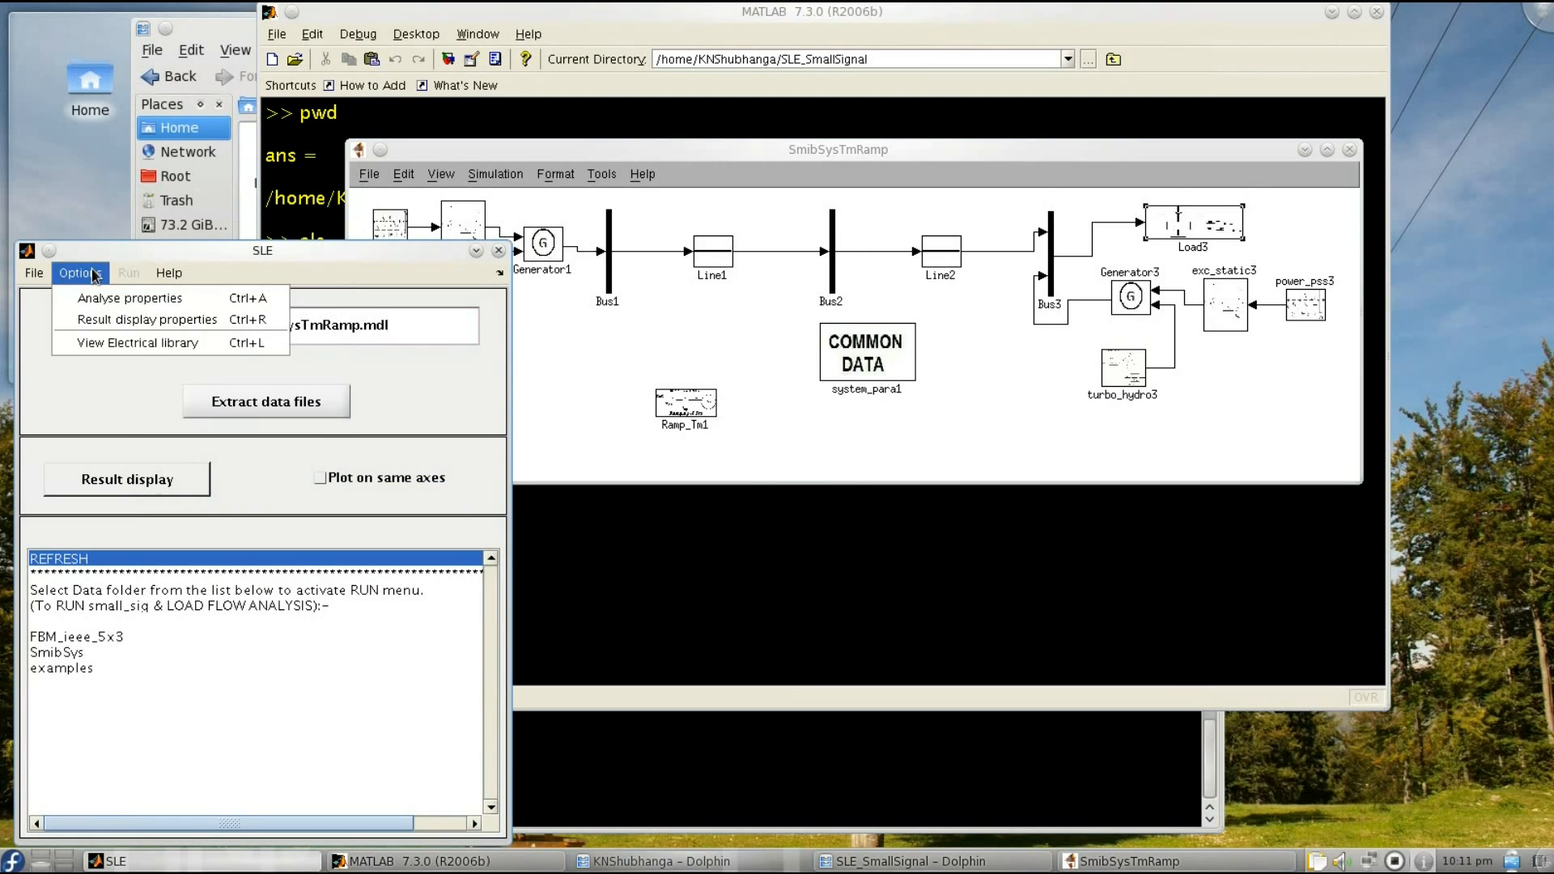
{"action": "left_click", "coordinate": [106, 298]}
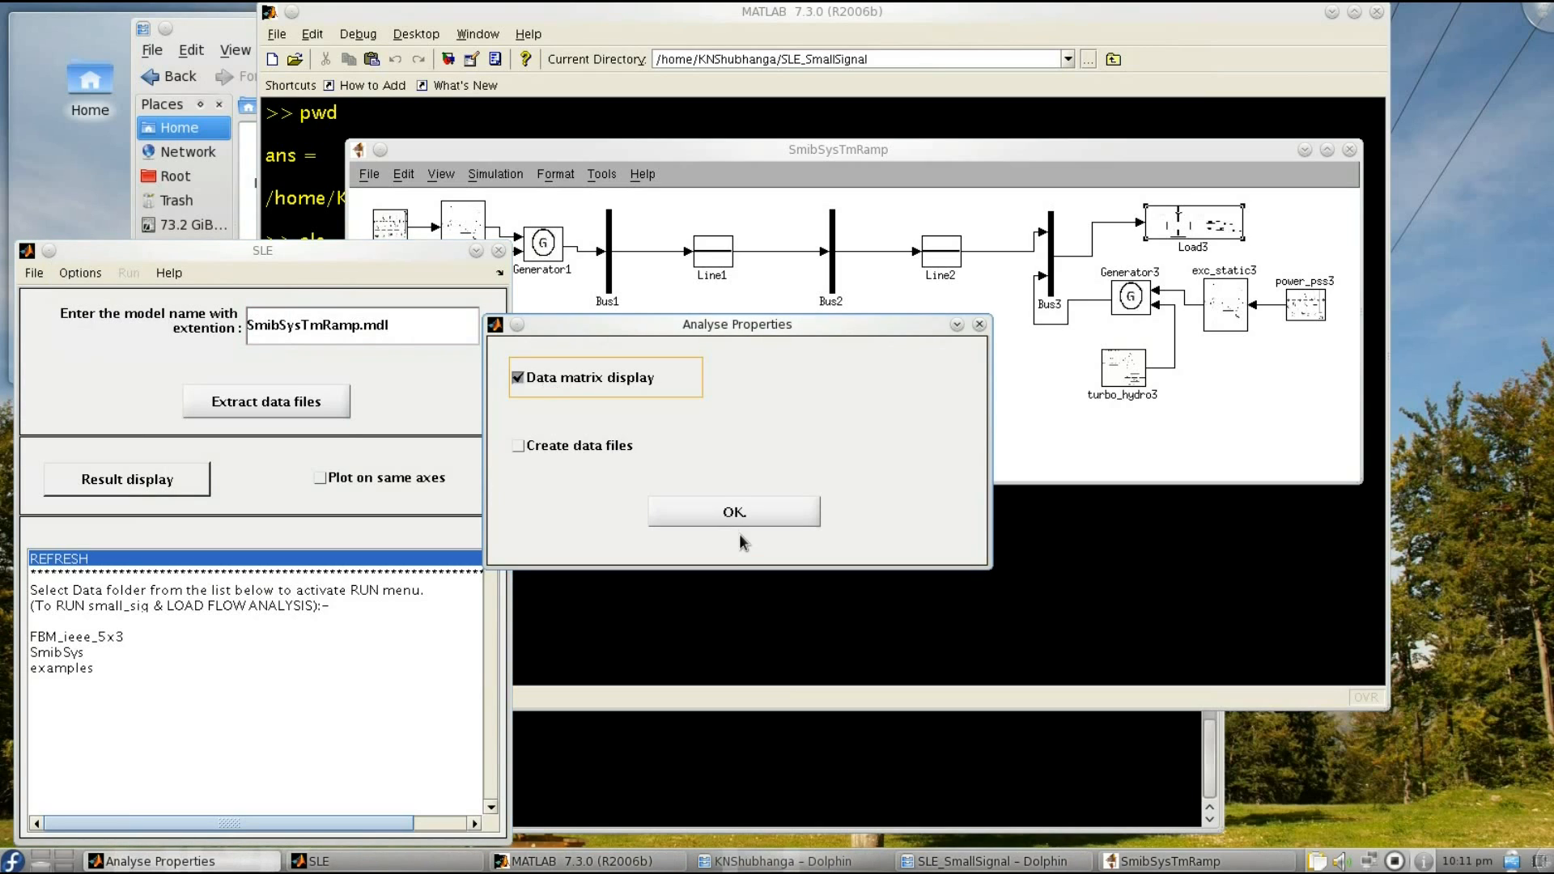
{"action": "left_click", "coordinate": [737, 514]}
{"action": "left_click", "coordinate": [285, 405]}
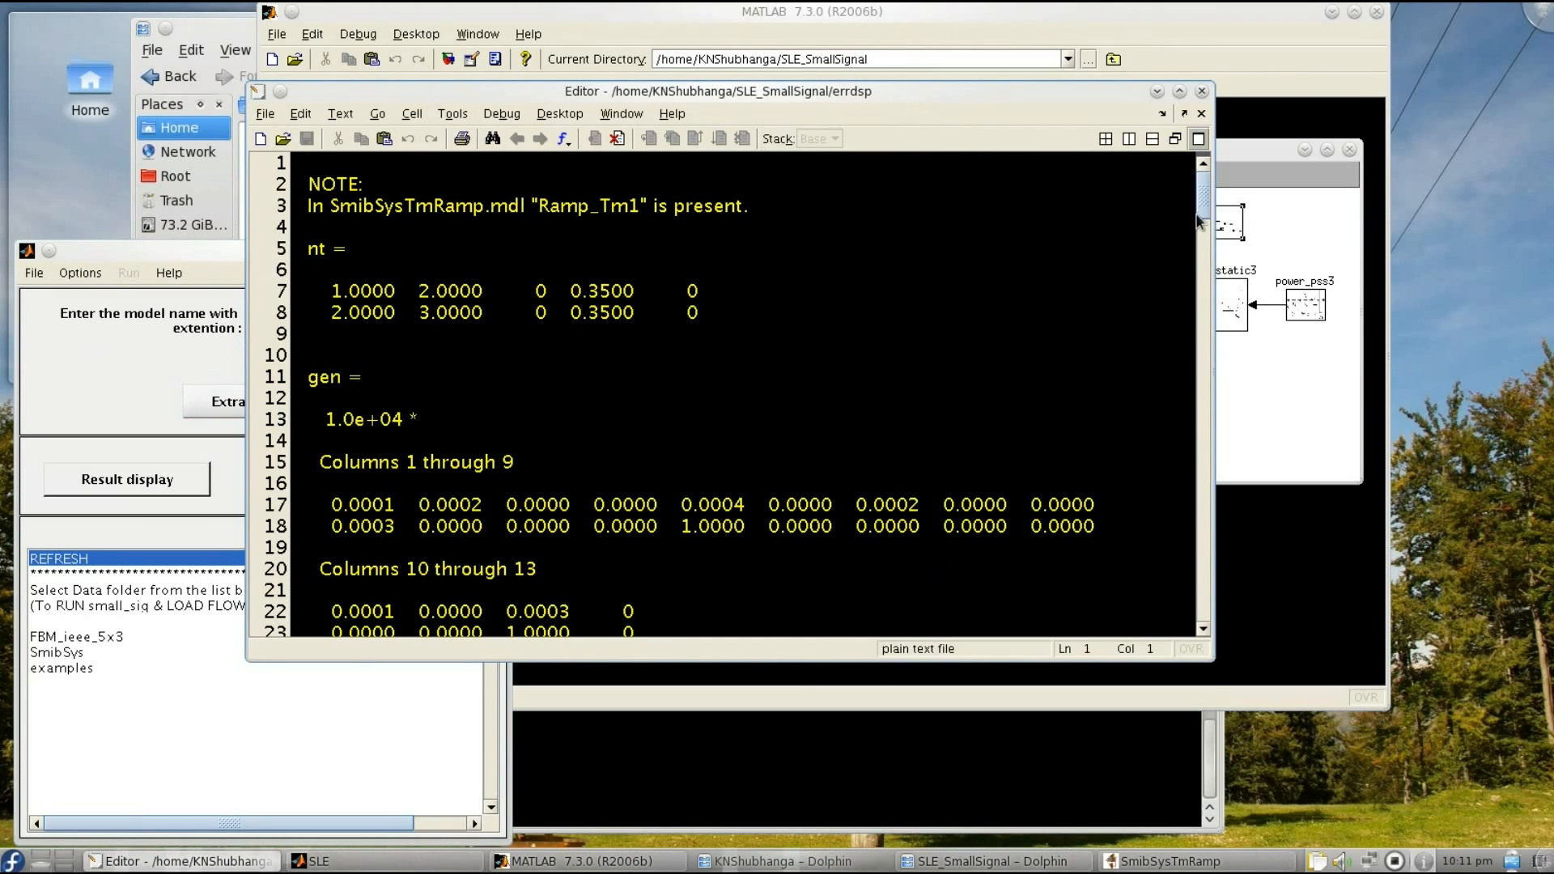
Check the Ramp_Tm row at the end of the extracted data report against the Ramp_Tm1 block's parameters.
{"action": "left_click_drag", "start_coordinate": [1201, 208], "coordinate": [1187, 608]}
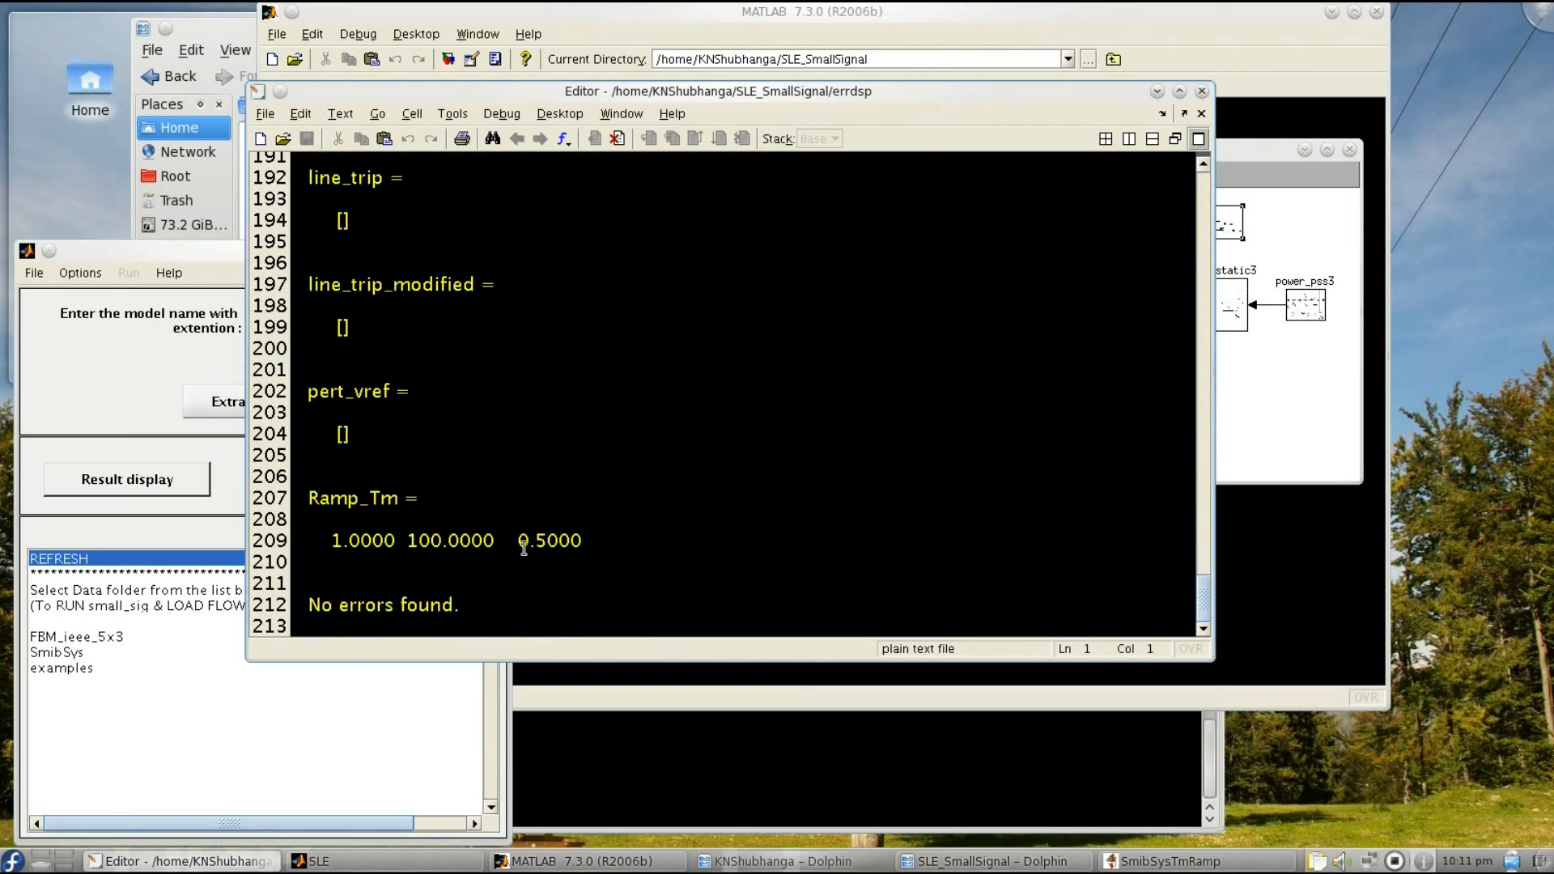
{"action": "left_click", "coordinate": [1230, 429]}
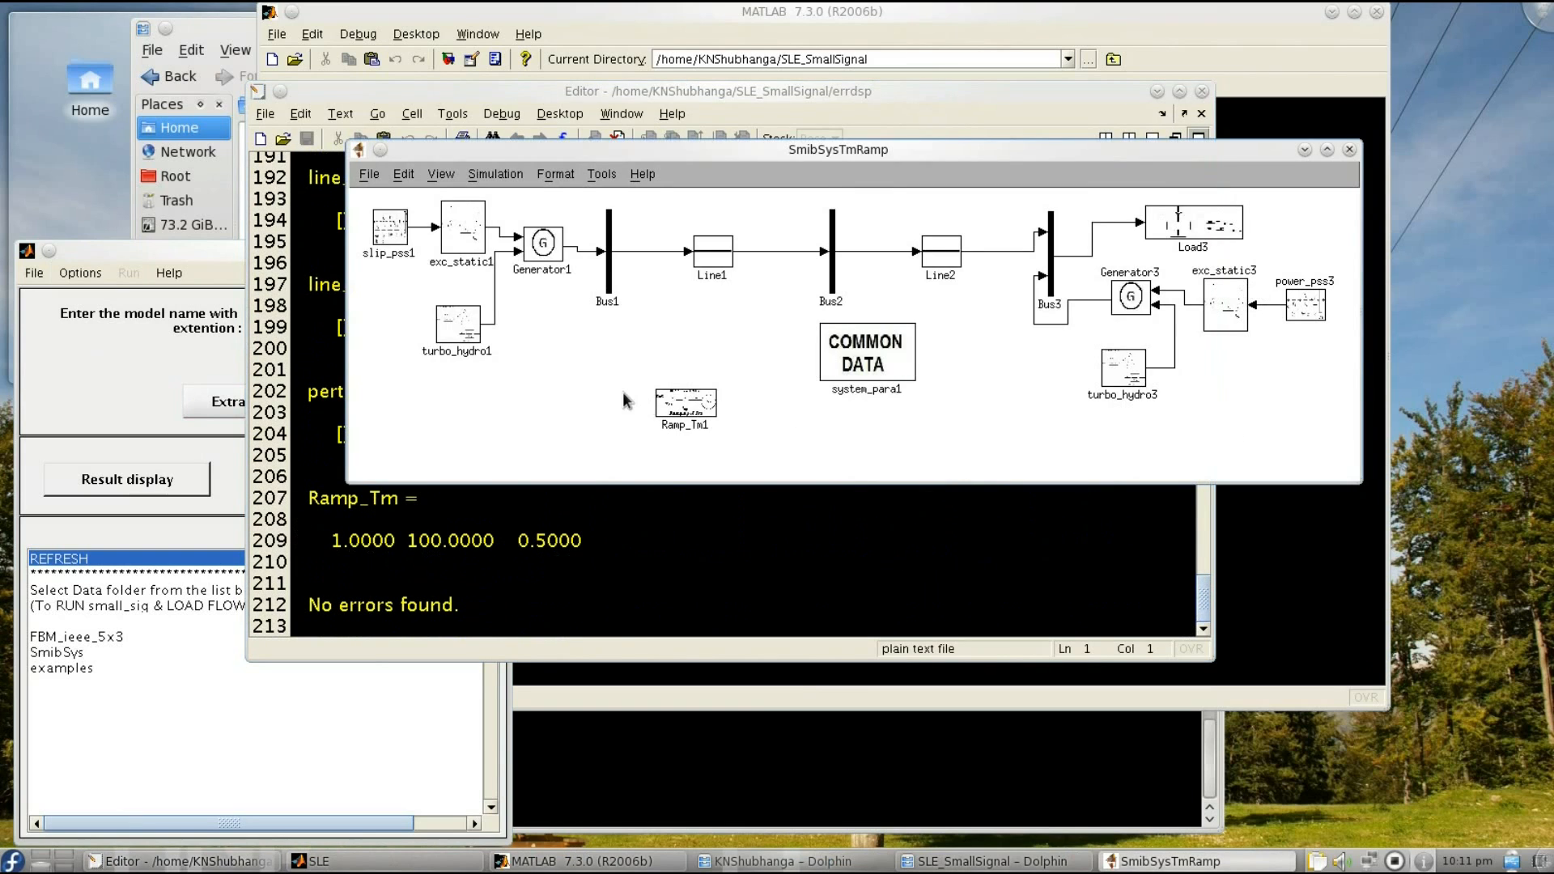
{"action": "double_click", "coordinate": [689, 407]}
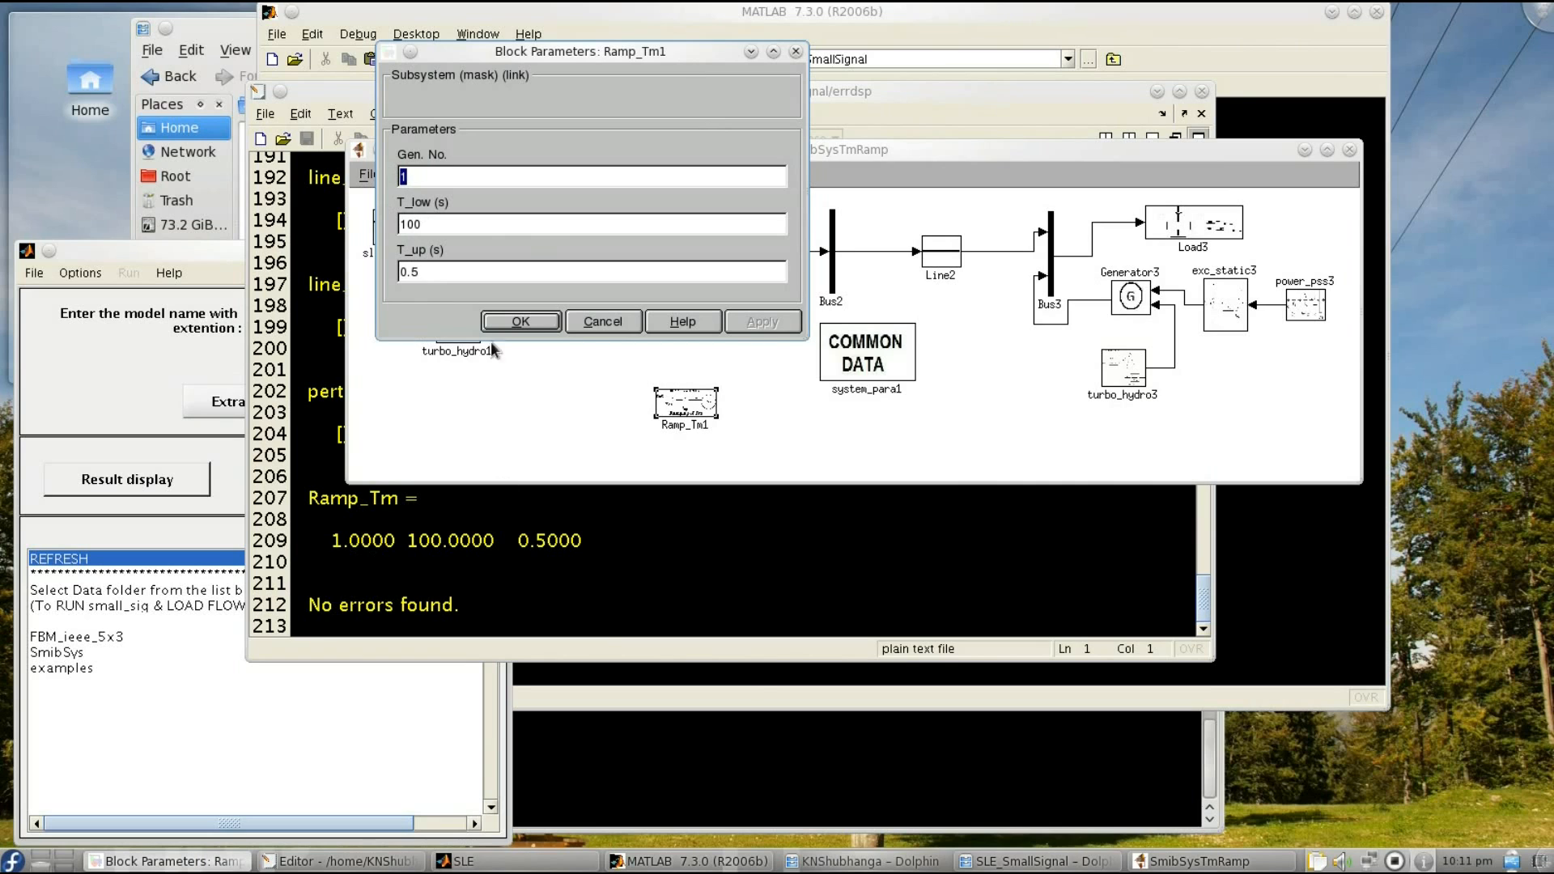
{"action": "left_click", "coordinate": [573, 323]}
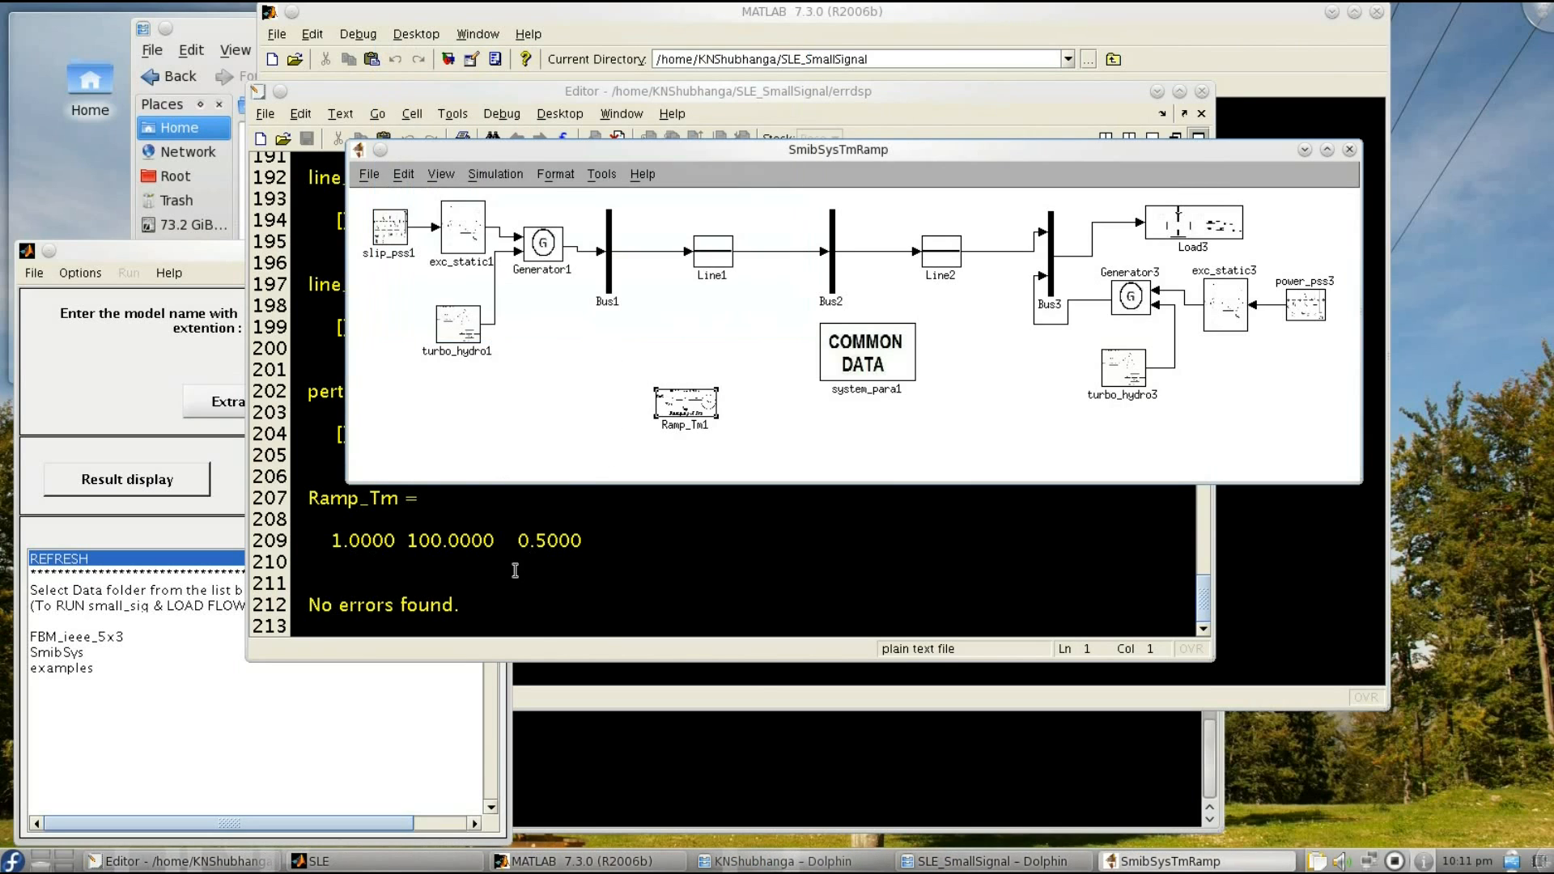
Turn off the data matrix display in the analysis properties and extract the SmibSysTmRamp.mdl data files again.
{"action": "left_click", "coordinate": [515, 569]}
{"action": "left_click", "coordinate": [1199, 92]}
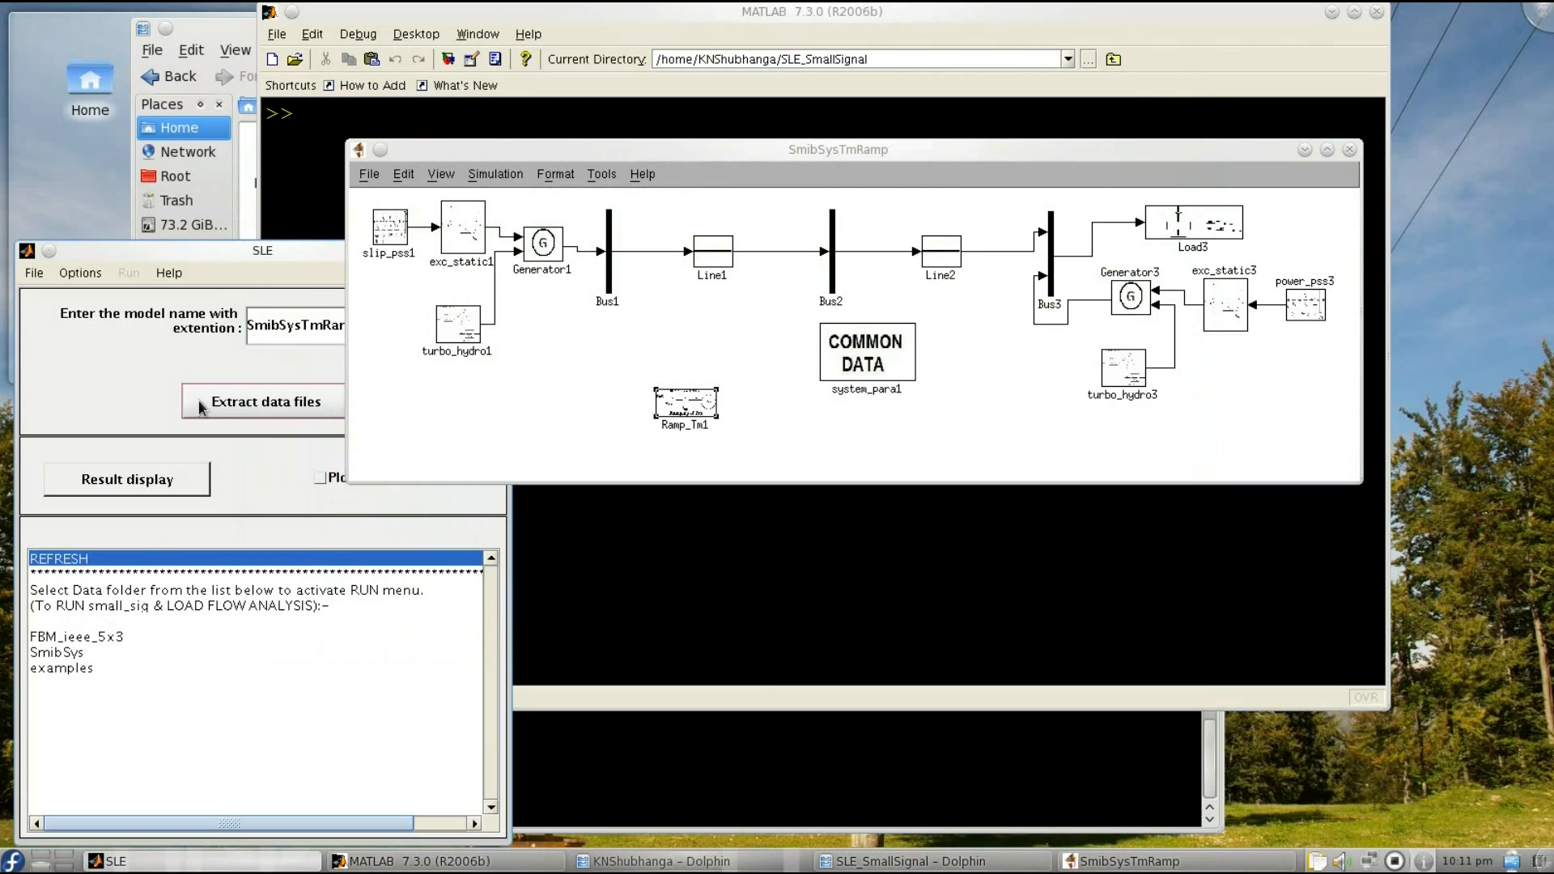
{"action": "left_click", "coordinate": [80, 273]}
{"action": "left_click", "coordinate": [118, 299]}
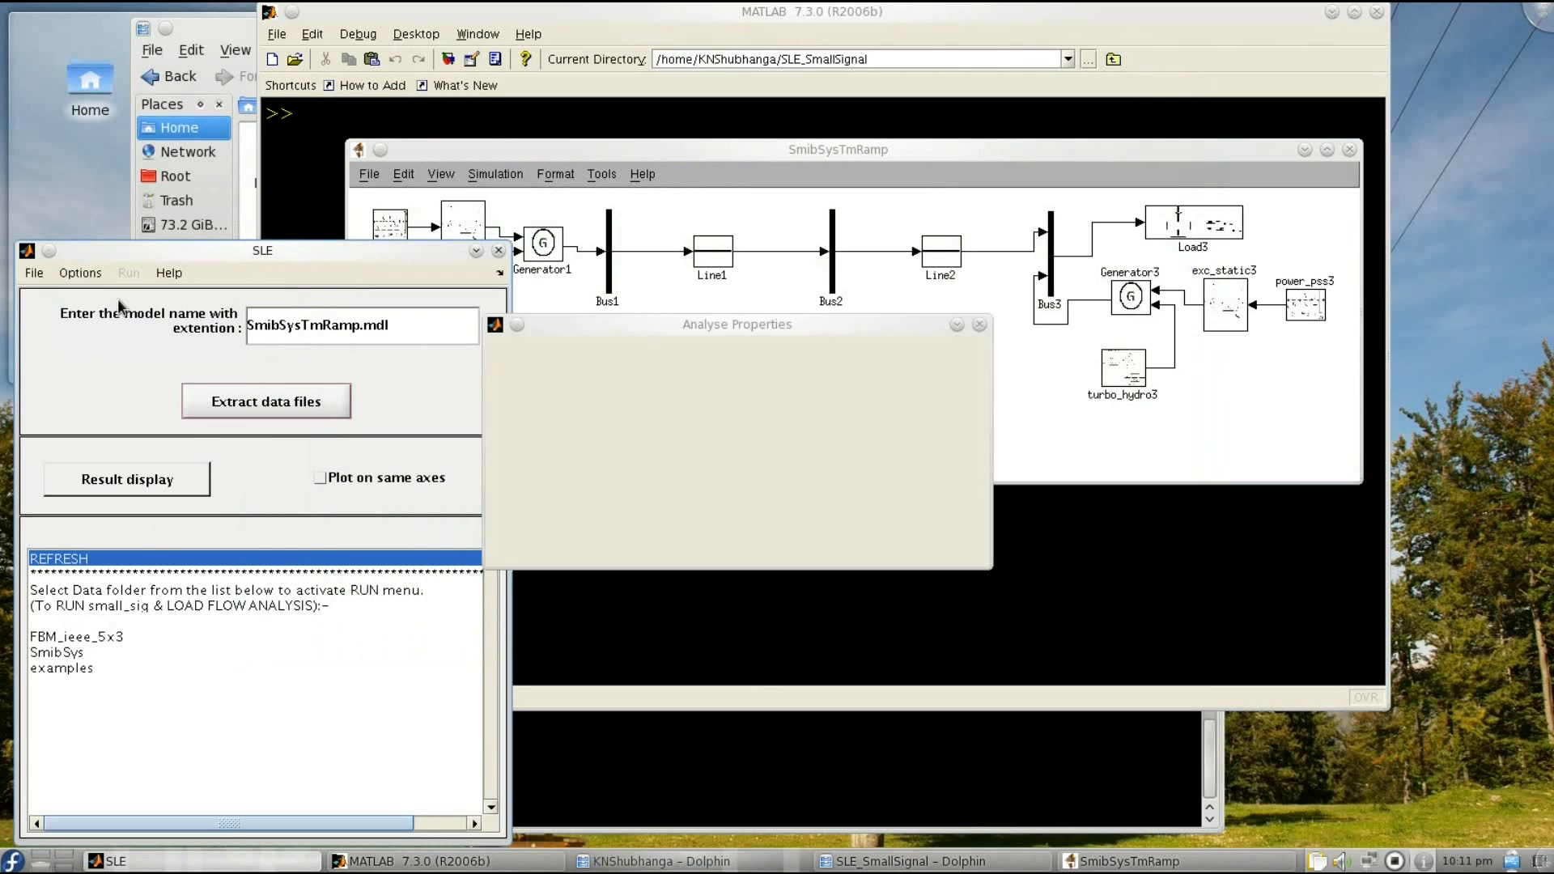
{"action": "left_click", "coordinate": [621, 446]}
{"action": "left_click", "coordinate": [798, 523]}
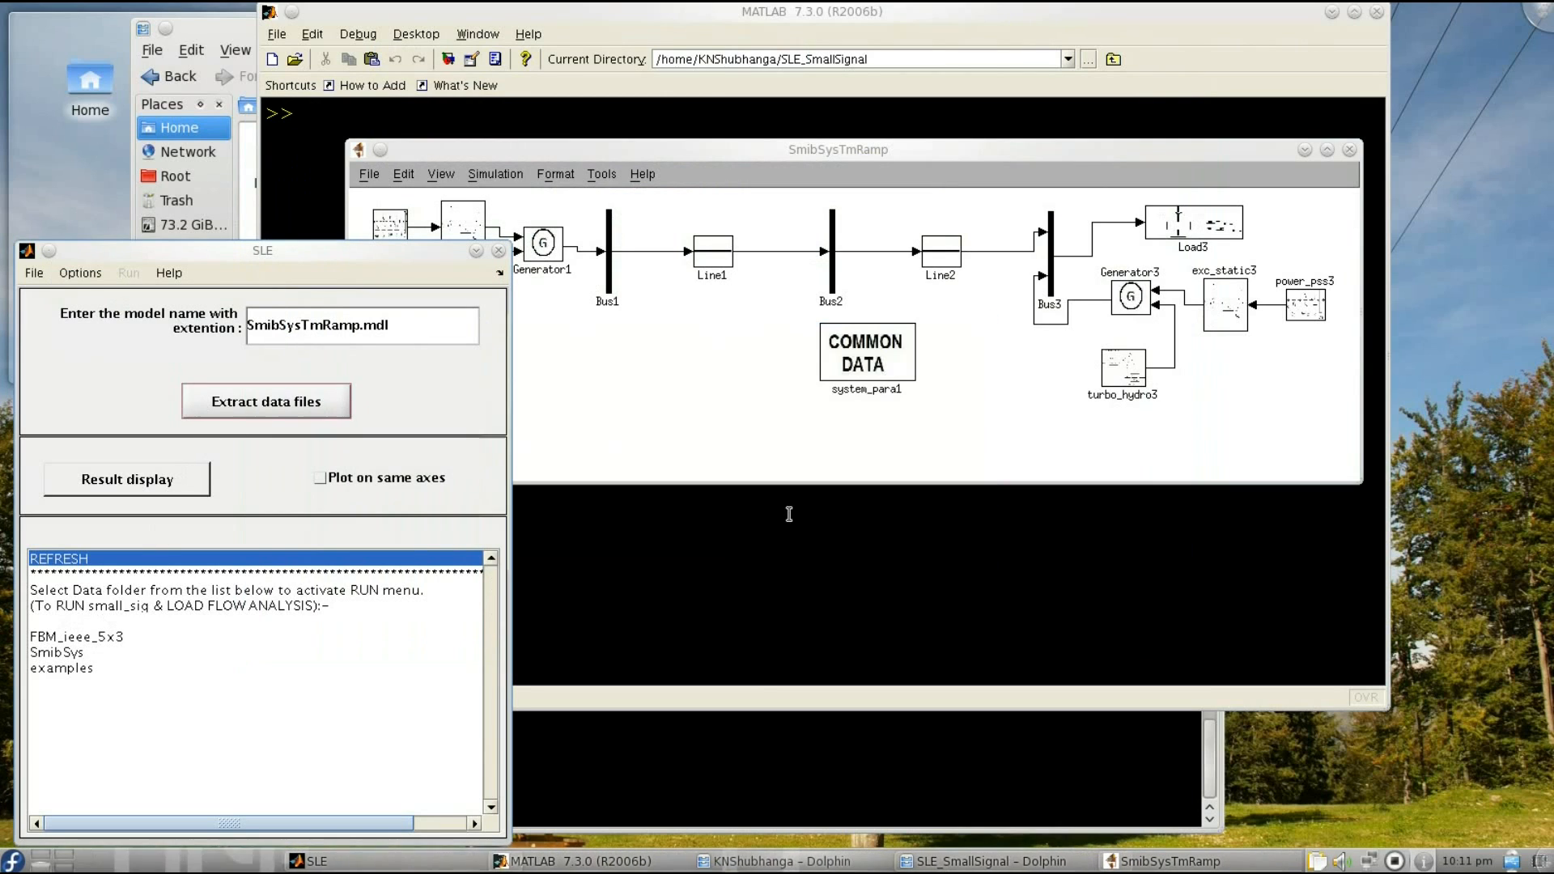
{"action": "left_click", "coordinate": [250, 408]}
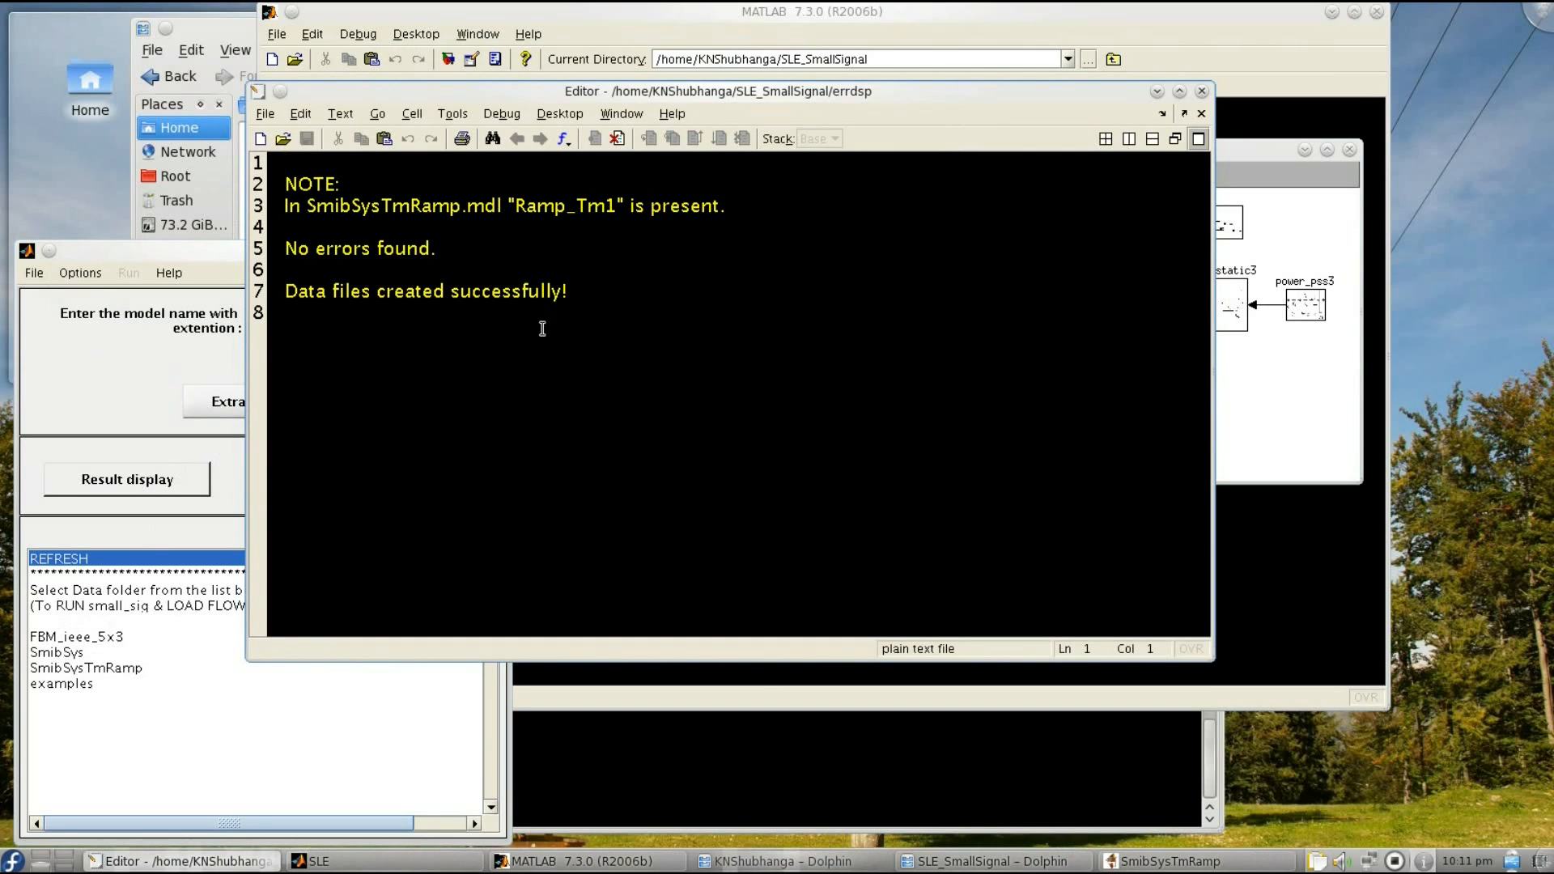
{"action": "left_click", "coordinate": [1201, 90]}
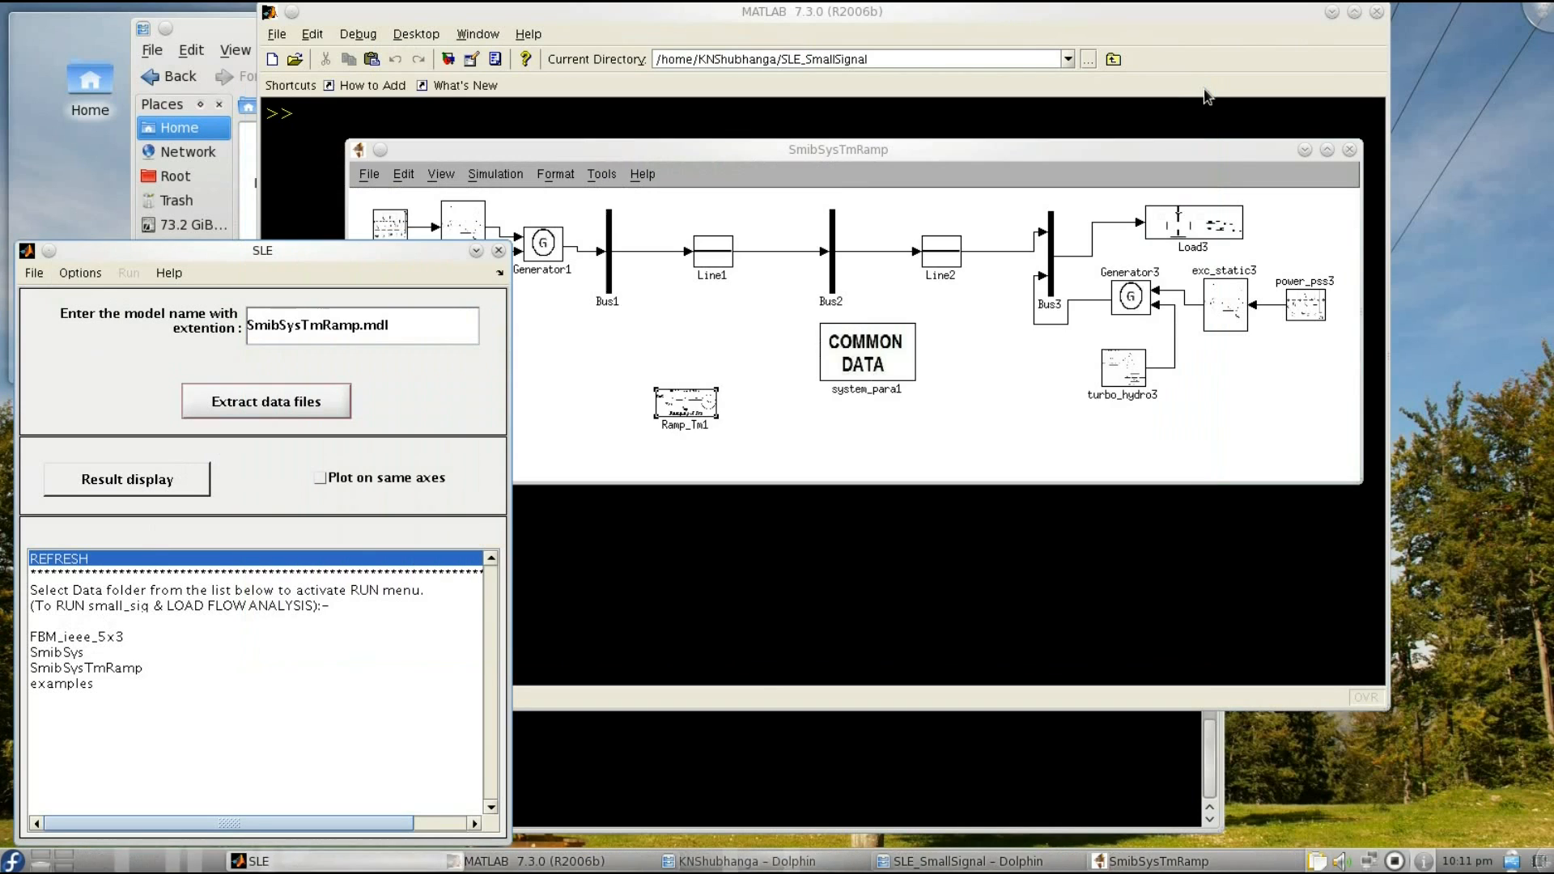
Run the load flow analysis on the SmibSysTmRamp data folder and dismiss its report.
{"action": "left_click", "coordinate": [123, 668]}
{"action": "left_click", "coordinate": [129, 273]}
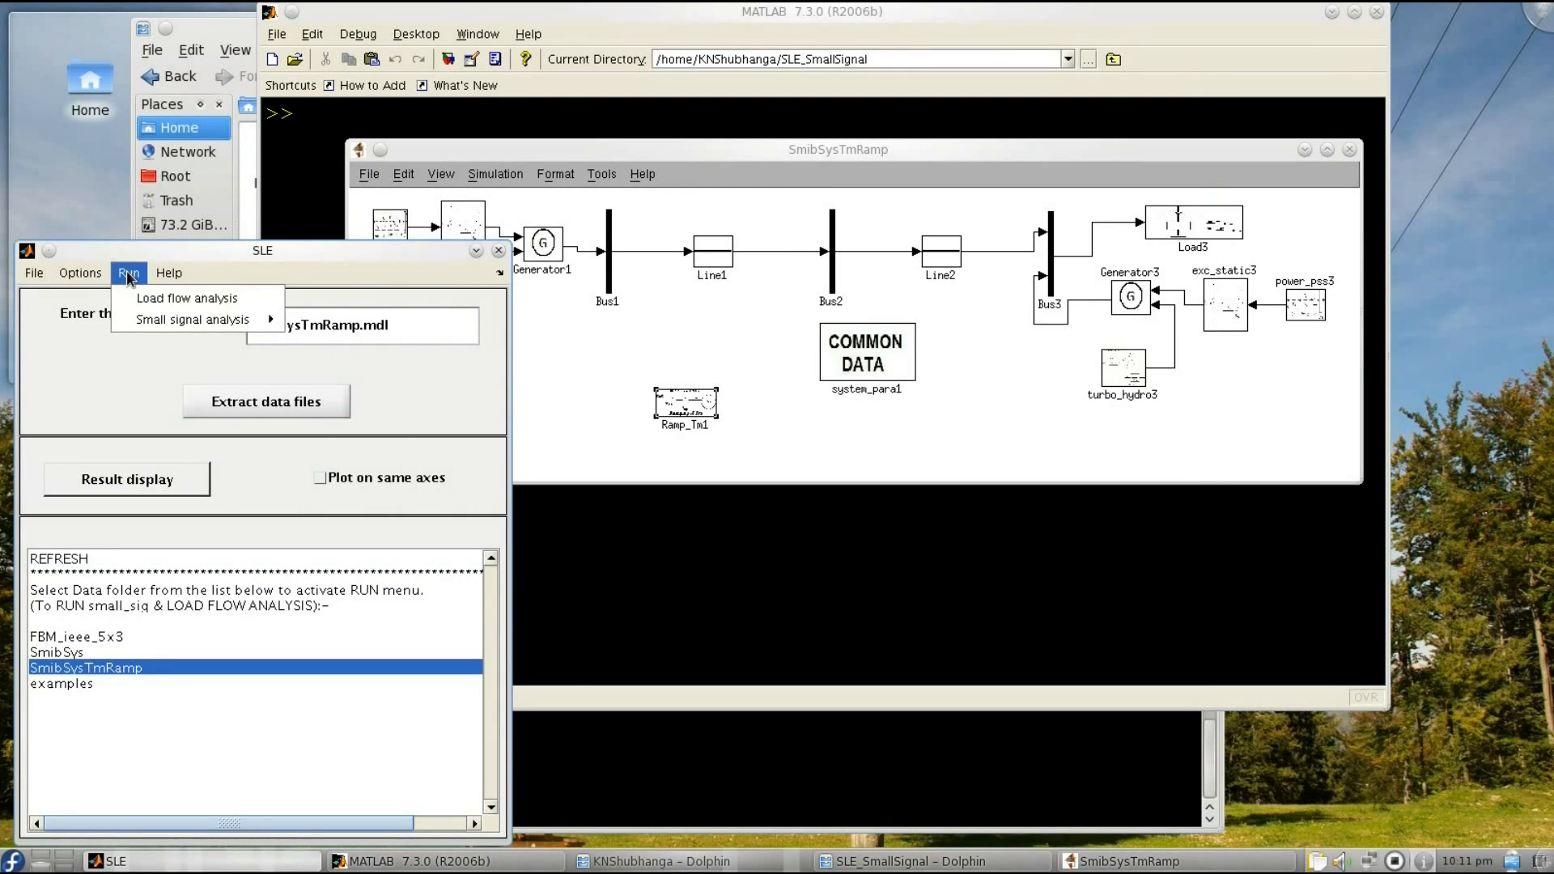
{"action": "left_click", "coordinate": [159, 299]}
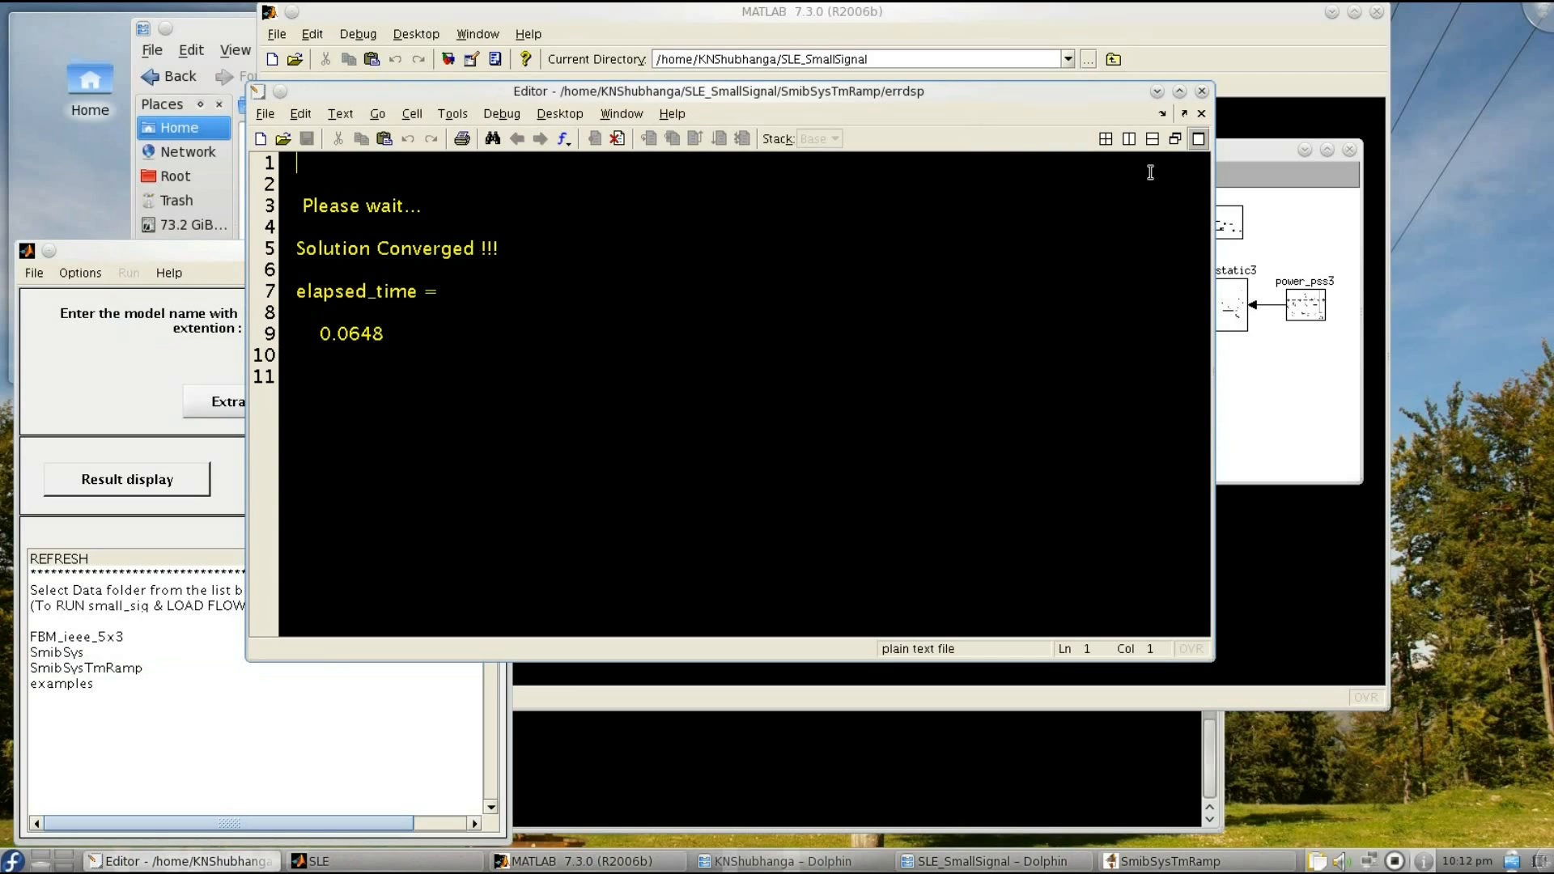
{"action": "left_click", "coordinate": [1201, 90]}
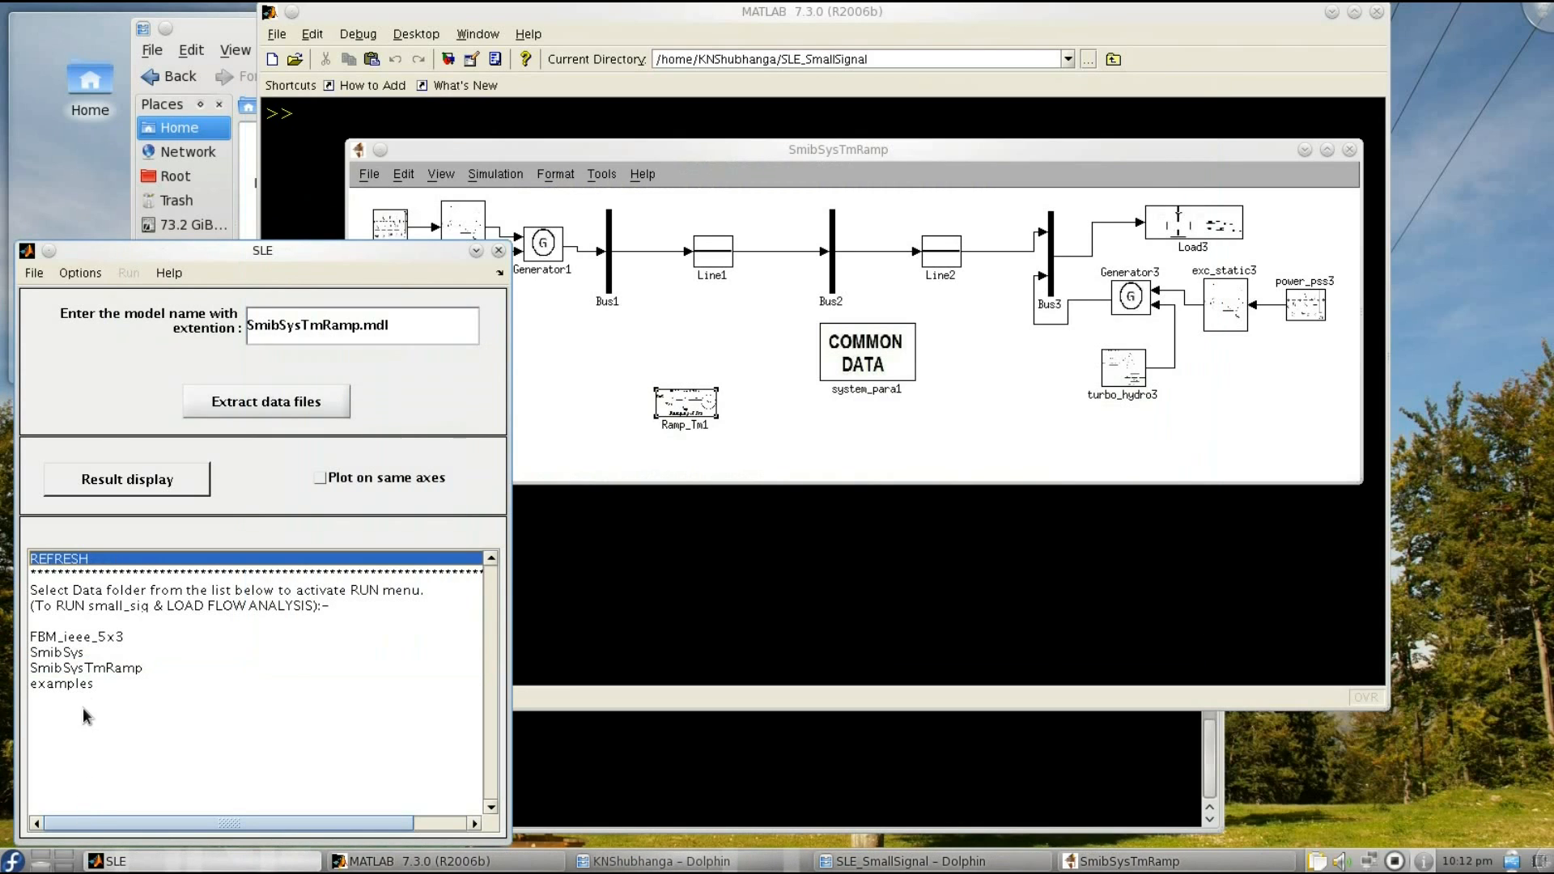
Run the small signal analysis on SmibSysTmRamp with a 20-second simulation period, create its data files and dismiss the report.
{"action": "left_click", "coordinate": [86, 669]}
{"action": "left_click", "coordinate": [128, 273]}
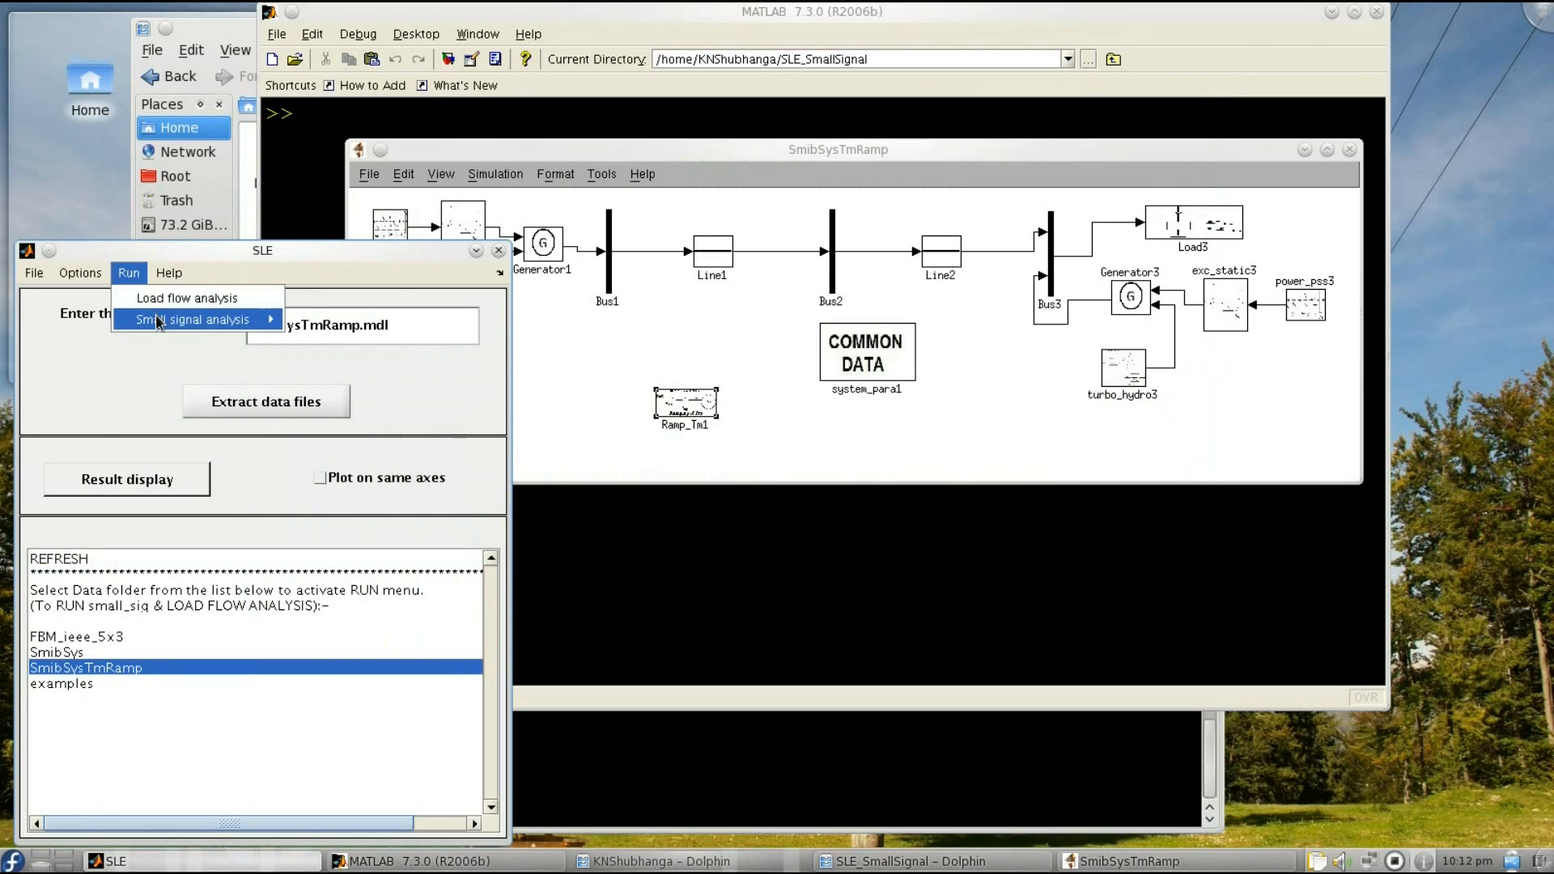
{"action": "mouse_move", "coordinate": [157, 321]}
{"action": "left_click", "coordinate": [356, 317]}
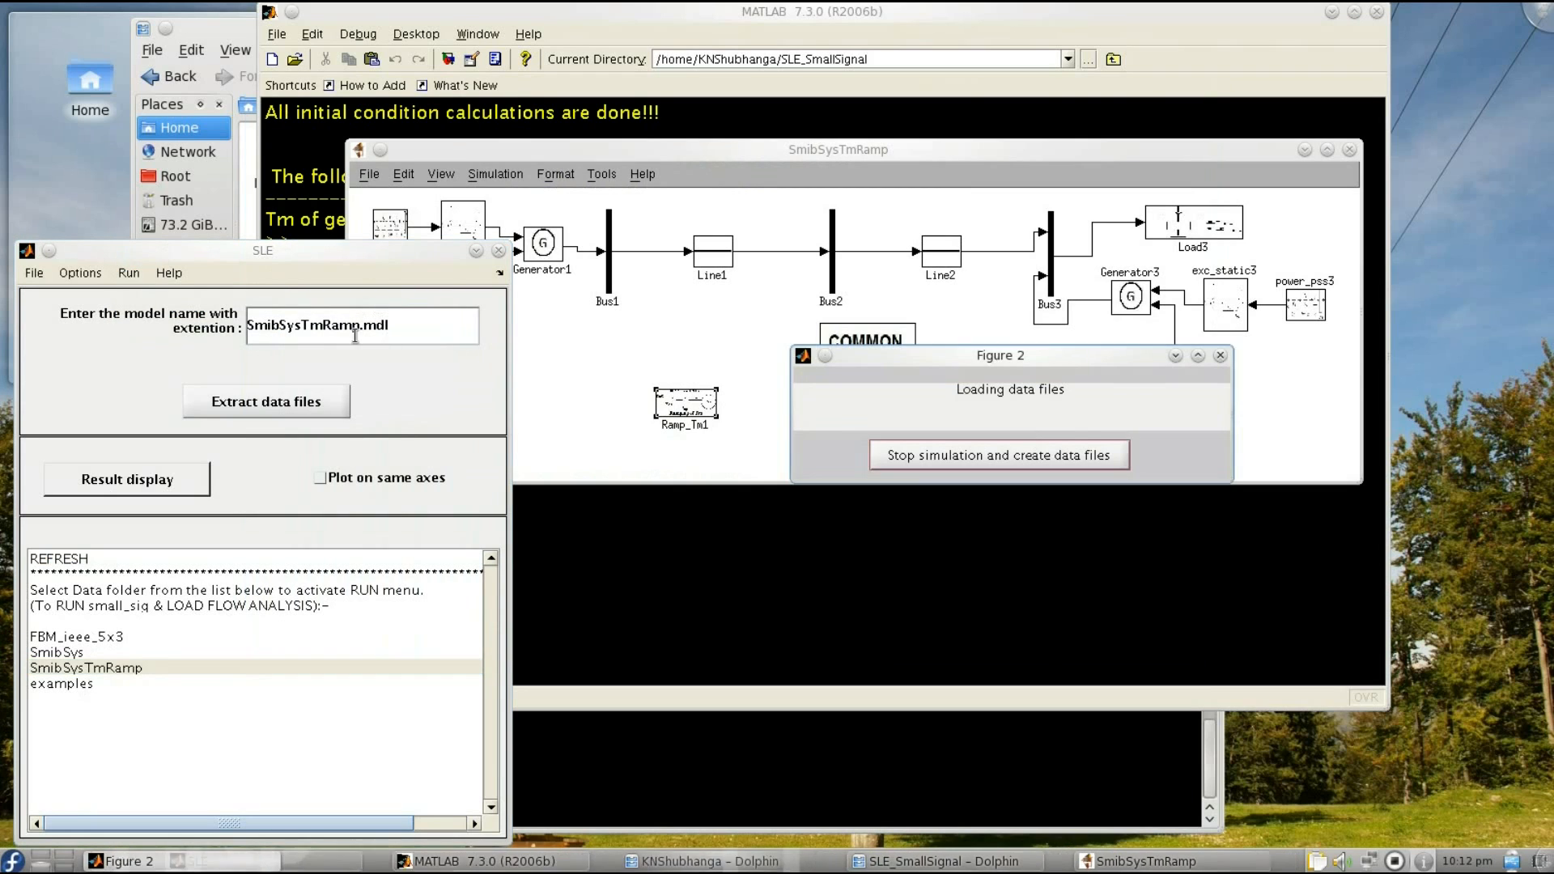
{"action": "type", "text": "20"}
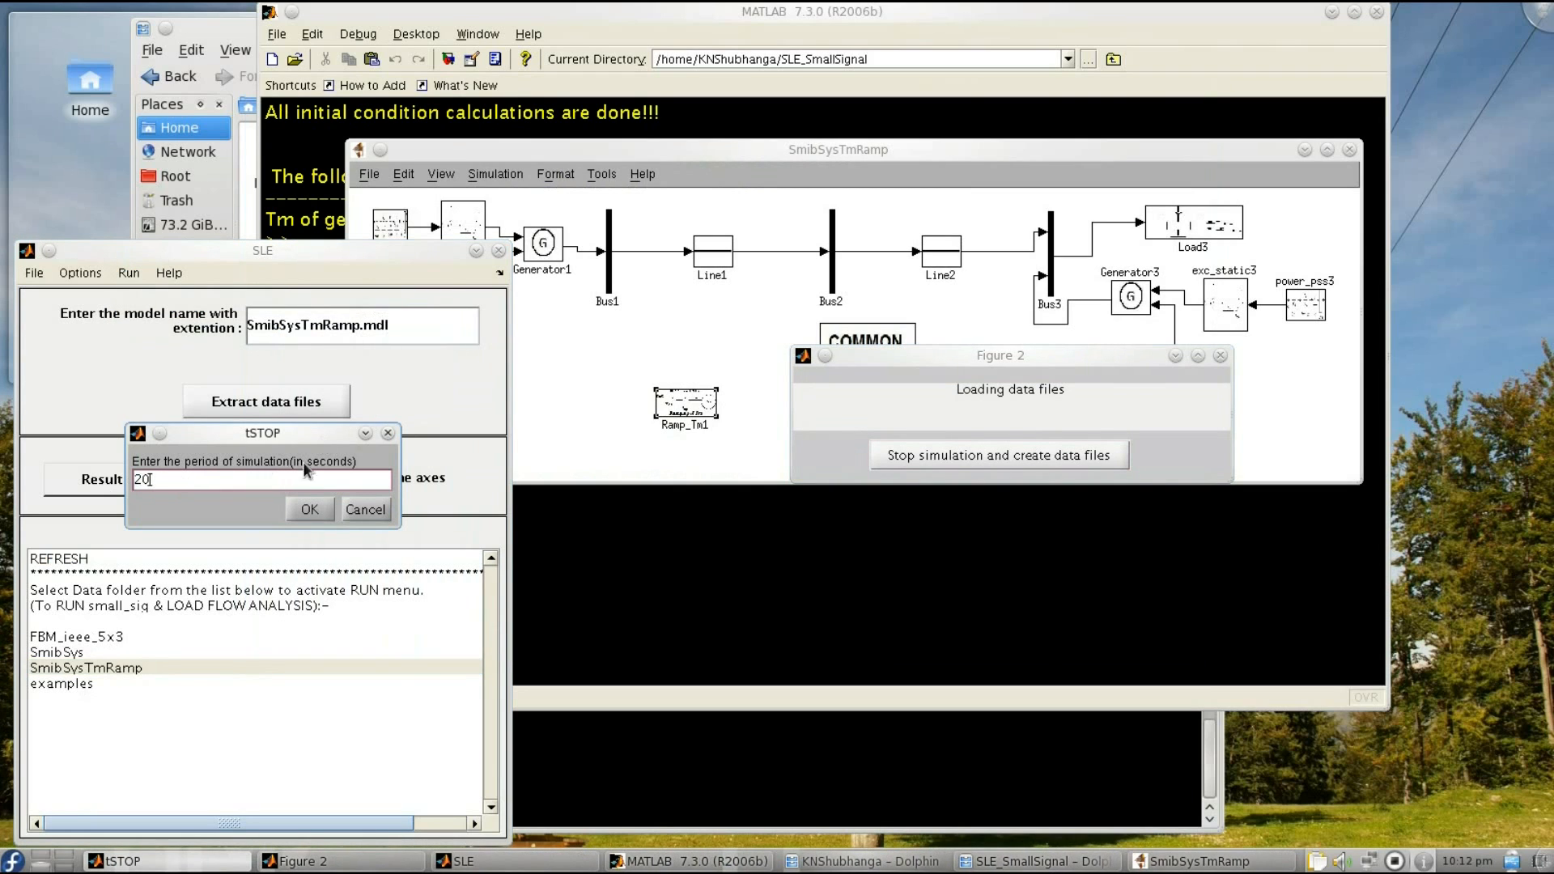
{"action": "left_click", "coordinate": [308, 510]}
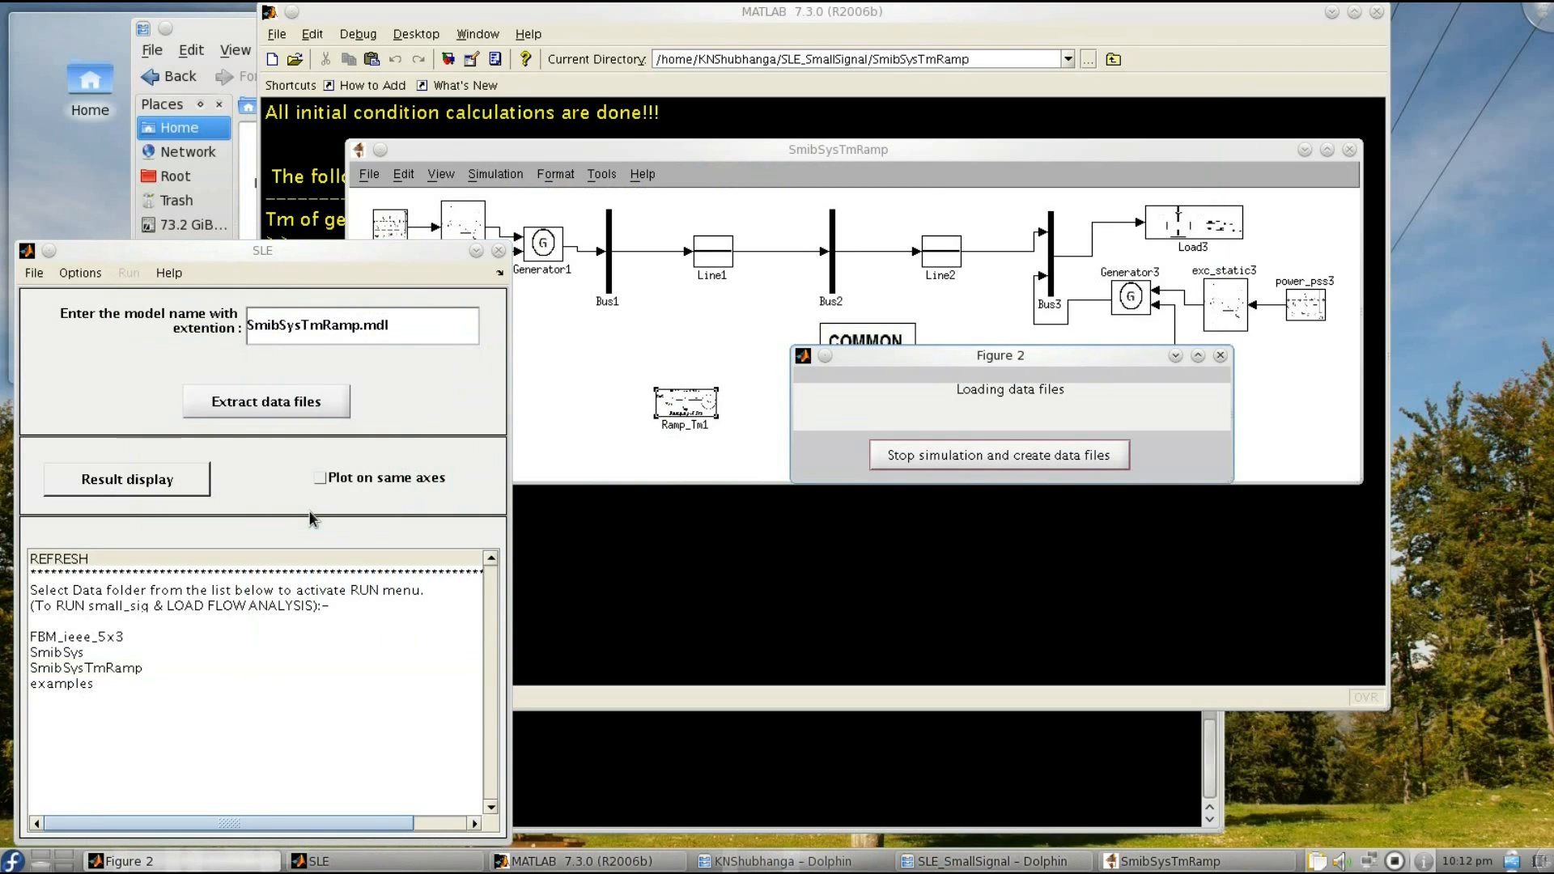
{"action": "left_click", "coordinate": [1041, 450]}
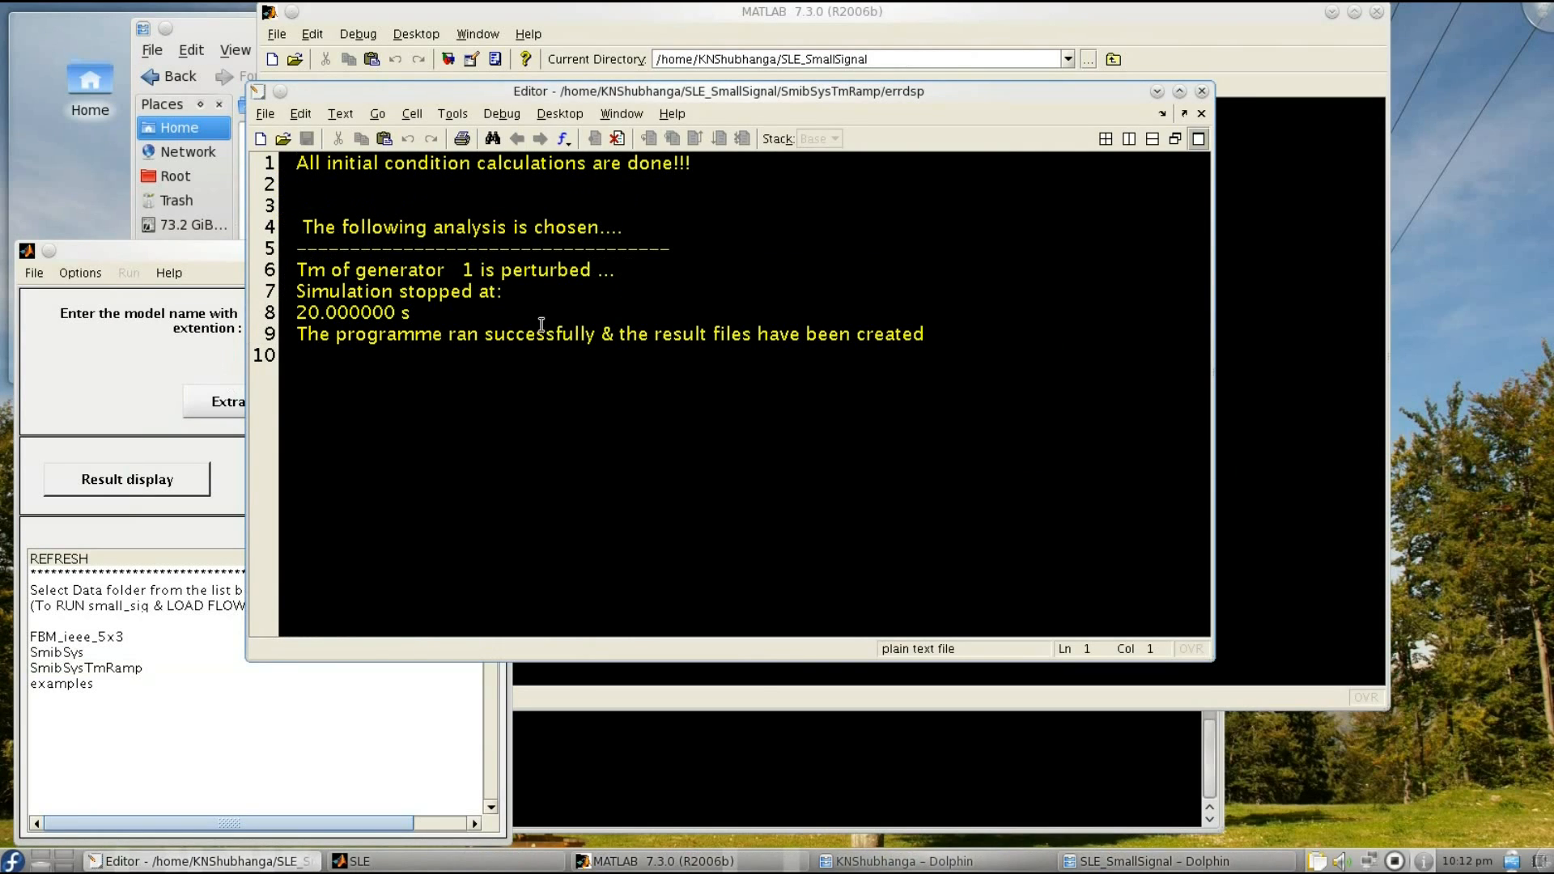
{"action": "left_click", "coordinate": [1201, 91]}
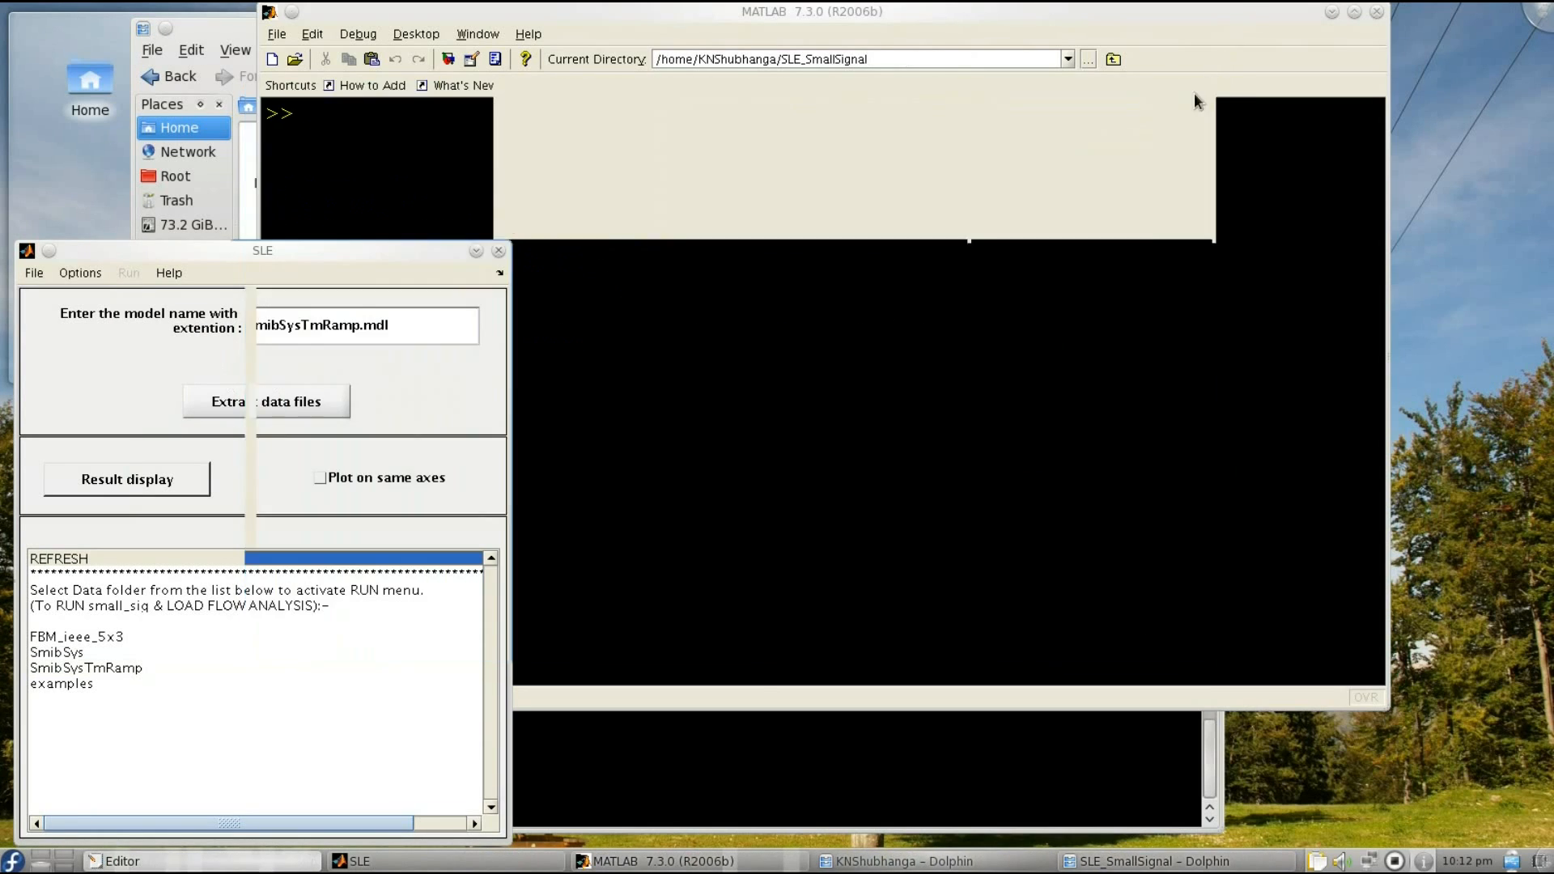
Reopen the existing model SmibSysTmRamp.mdl from the SLE_SmallSignal folder.
{"action": "left_click", "coordinate": [34, 273]}
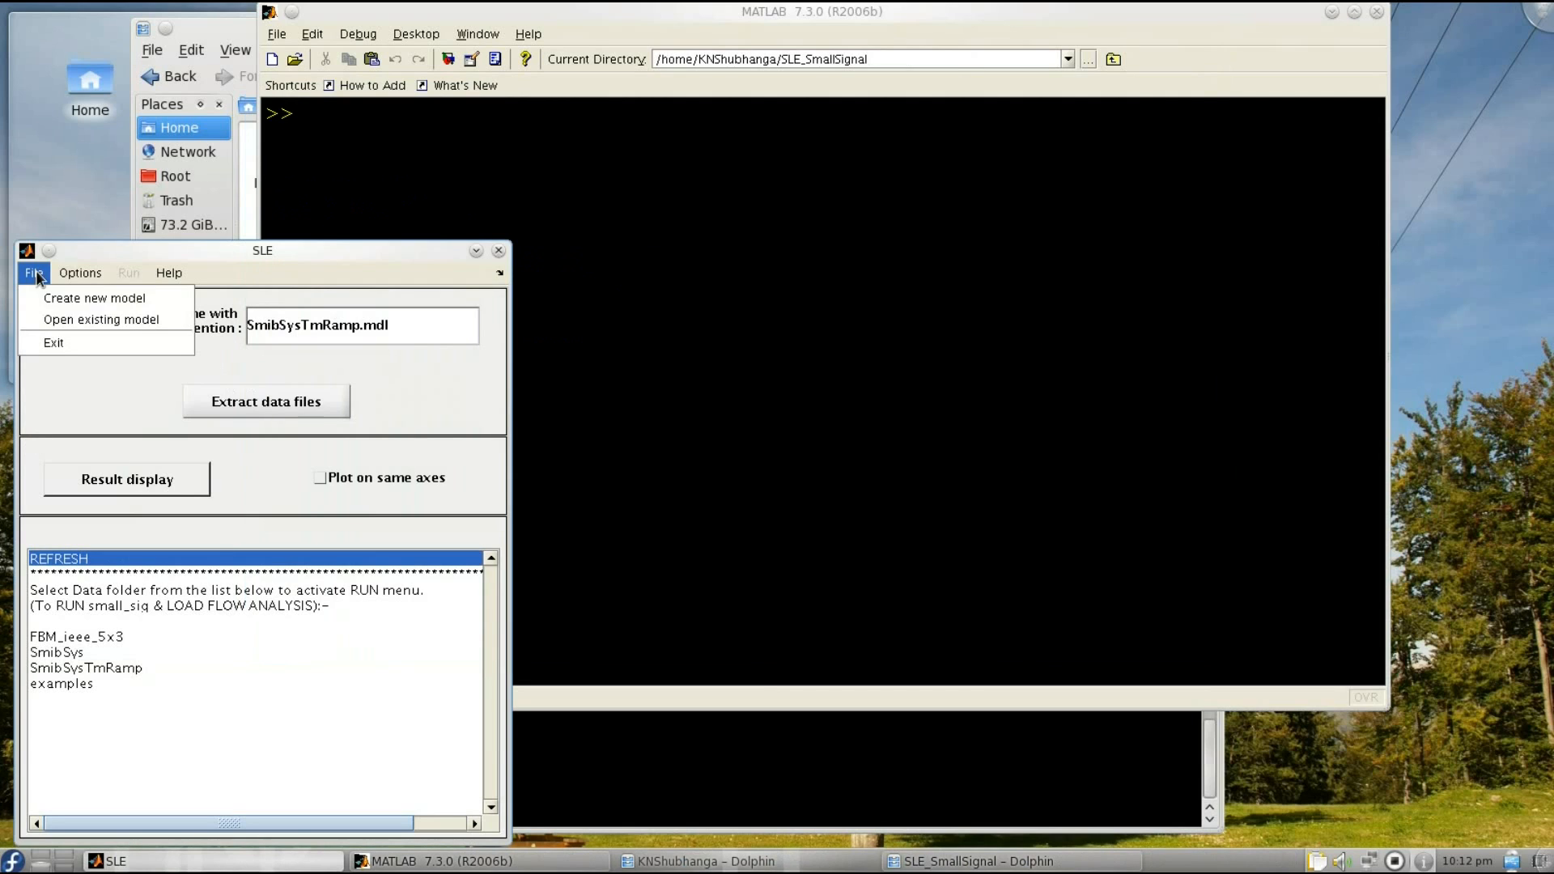
{"action": "left_click", "coordinate": [63, 321]}
{"action": "left_click", "coordinate": [235, 155]}
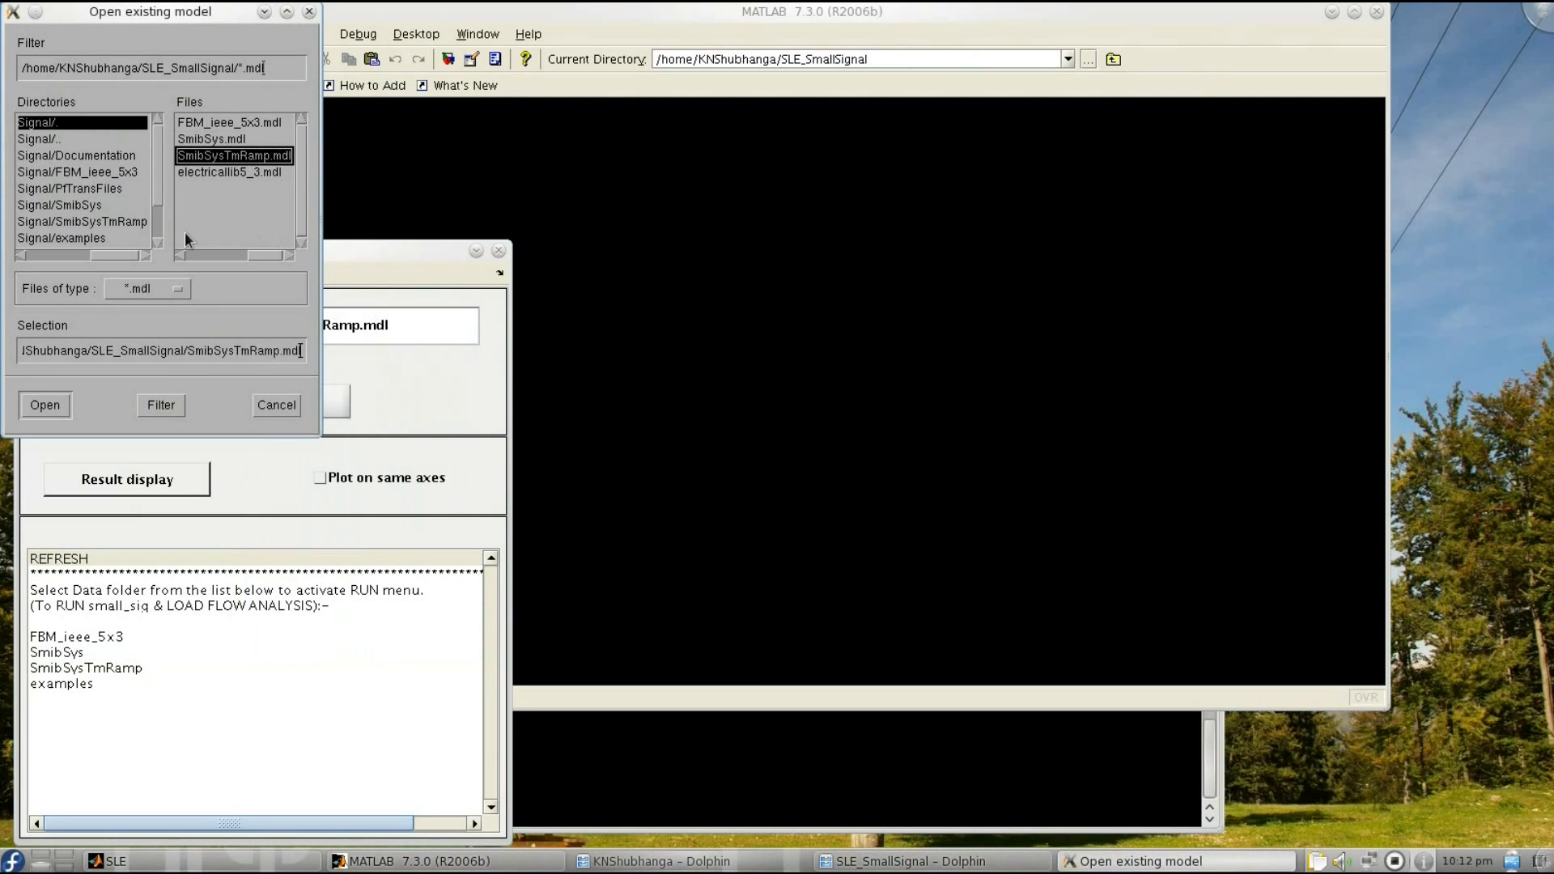
{"action": "left_click", "coordinate": [38, 407]}
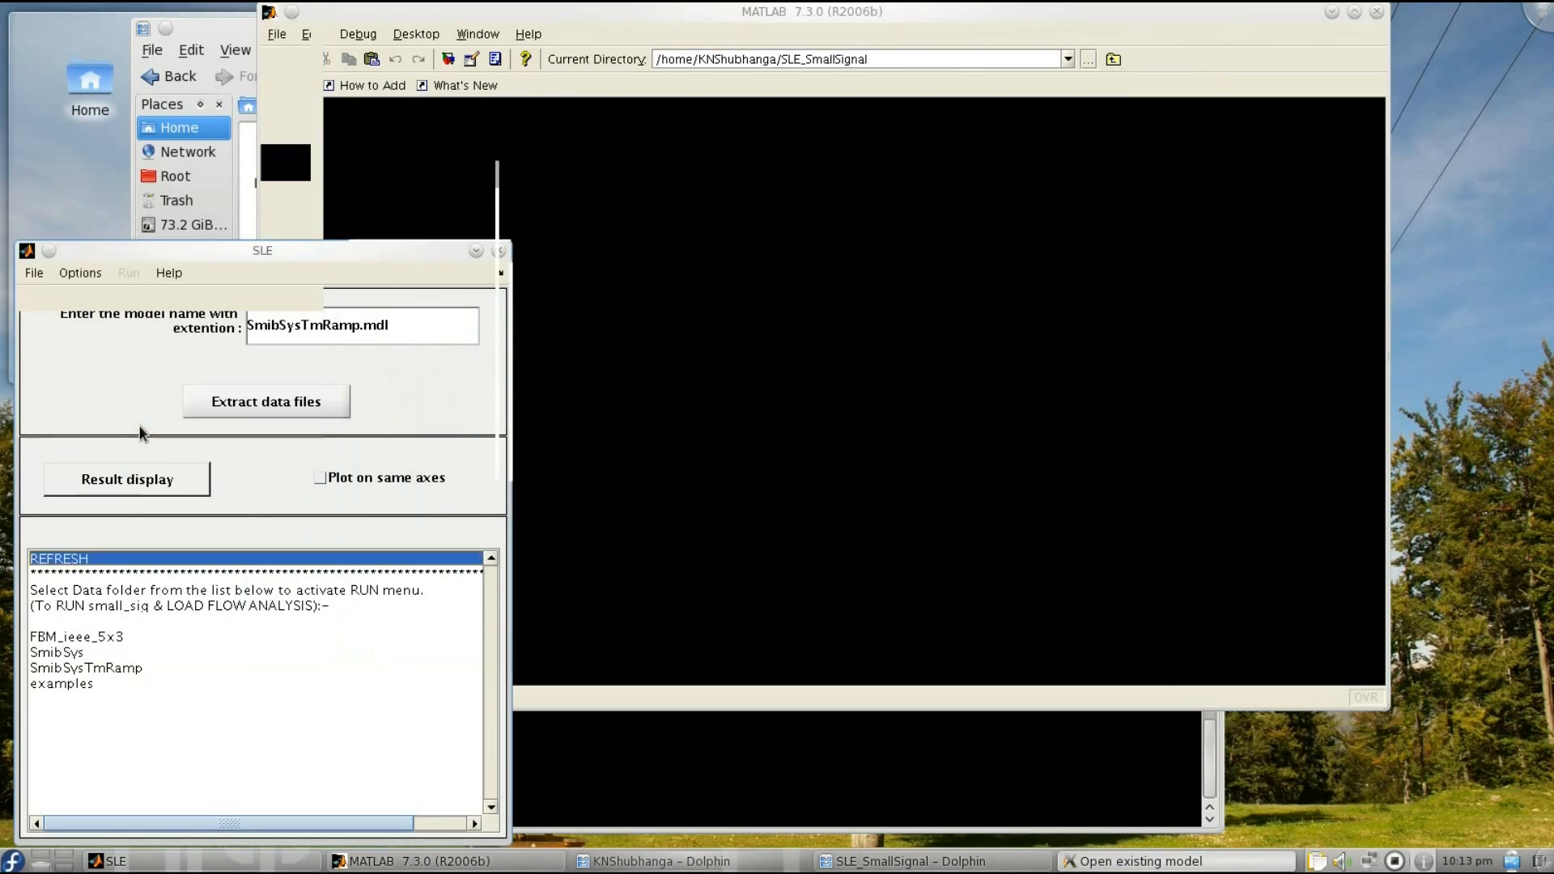
{"action": "left_click", "coordinate": [269, 479]}
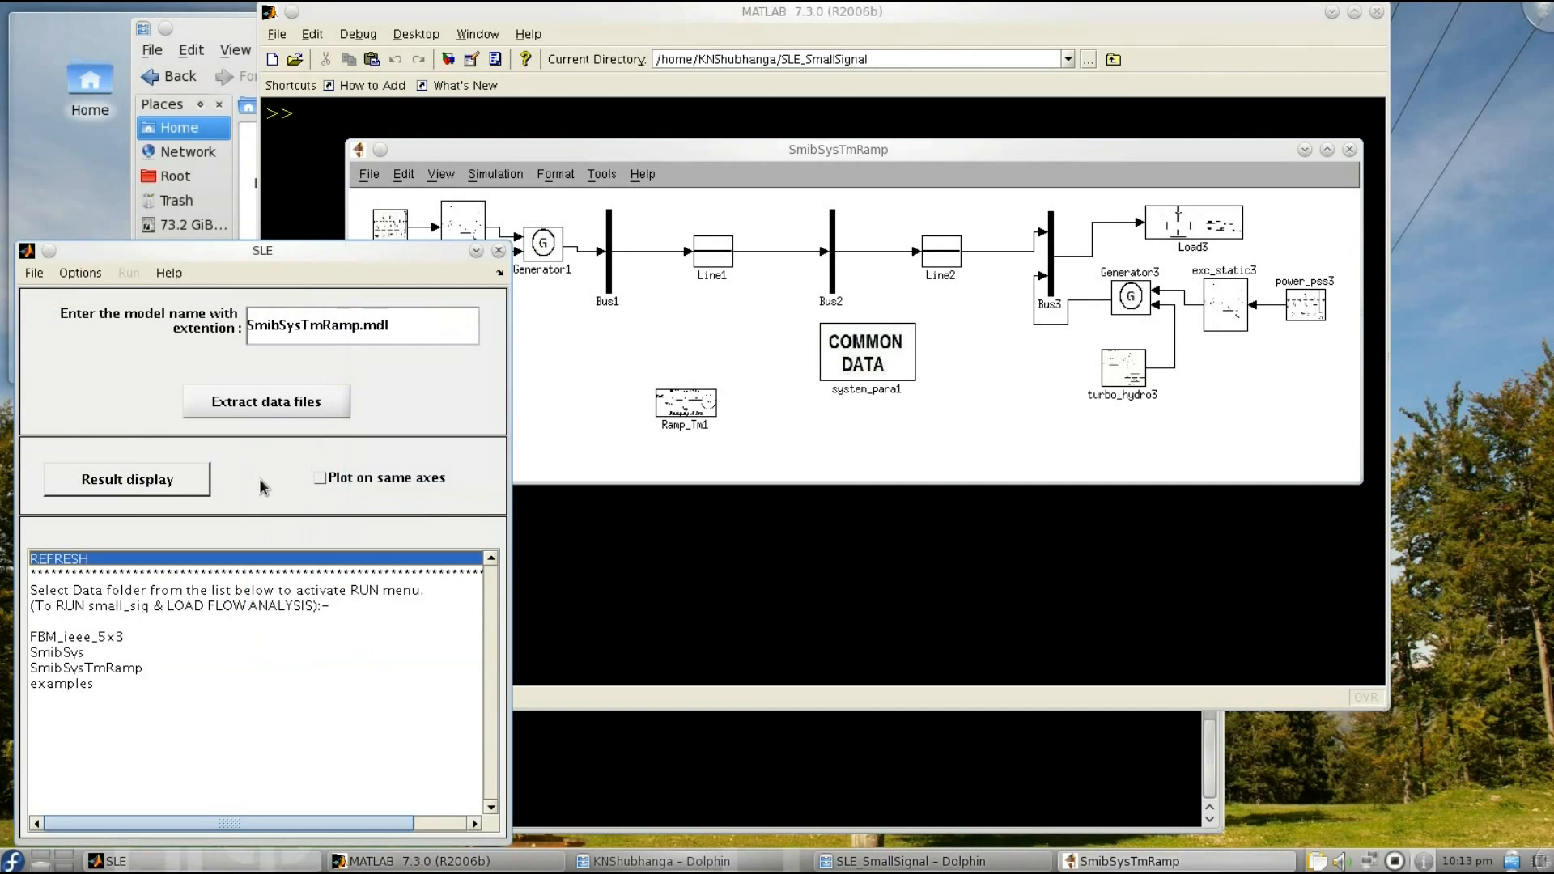
Enable the rotor angle display for the generator in the result display properties.
{"action": "left_click", "coordinate": [80, 273]}
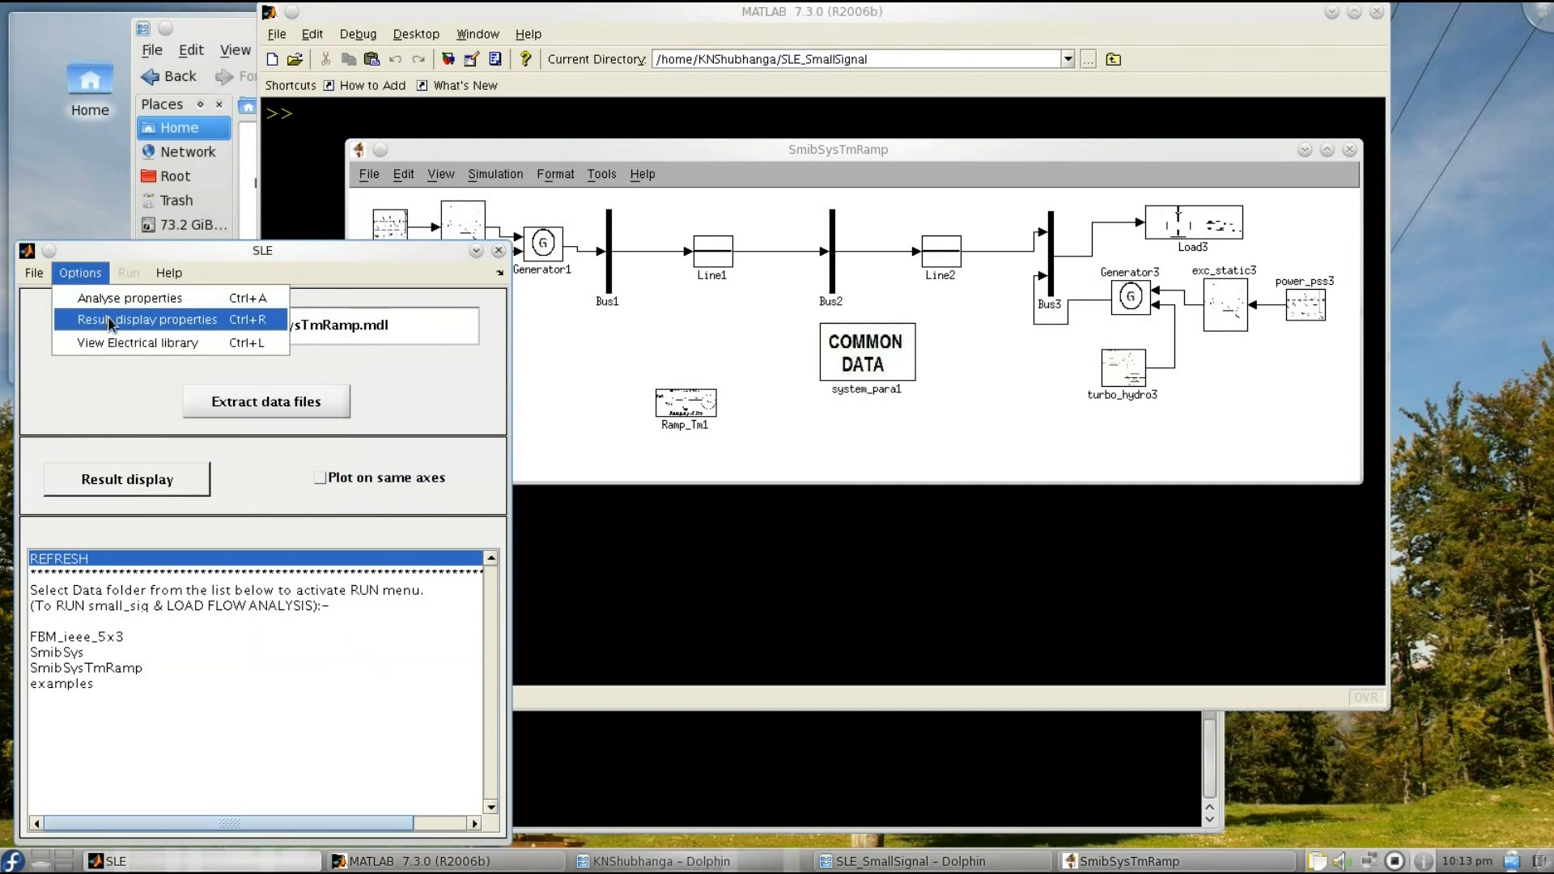
{"action": "left_click", "coordinate": [108, 319]}
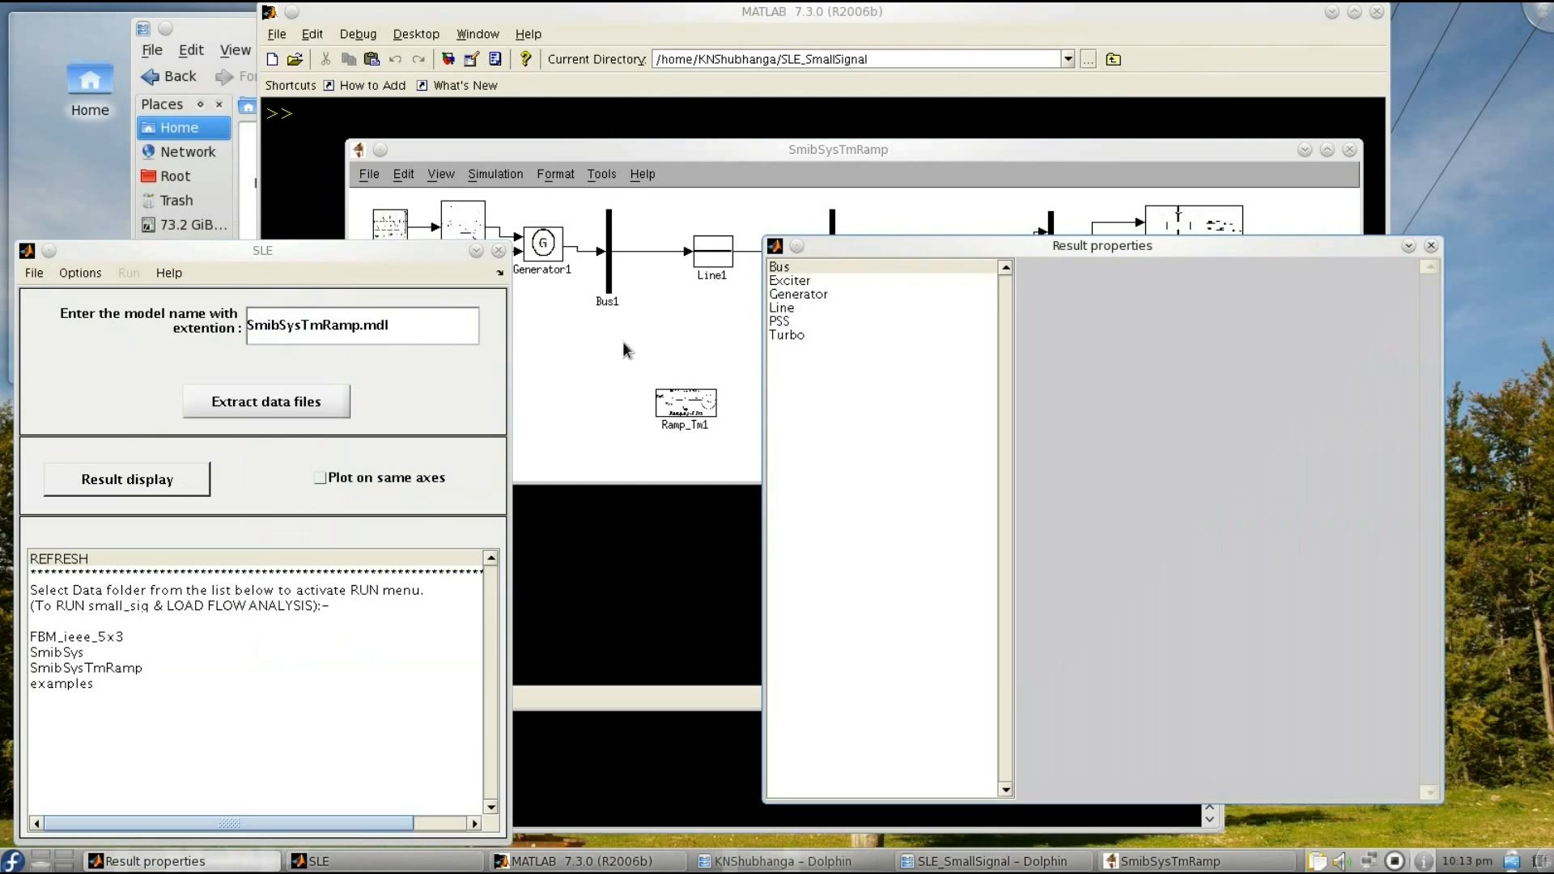
{"action": "left_click", "coordinate": [810, 295]}
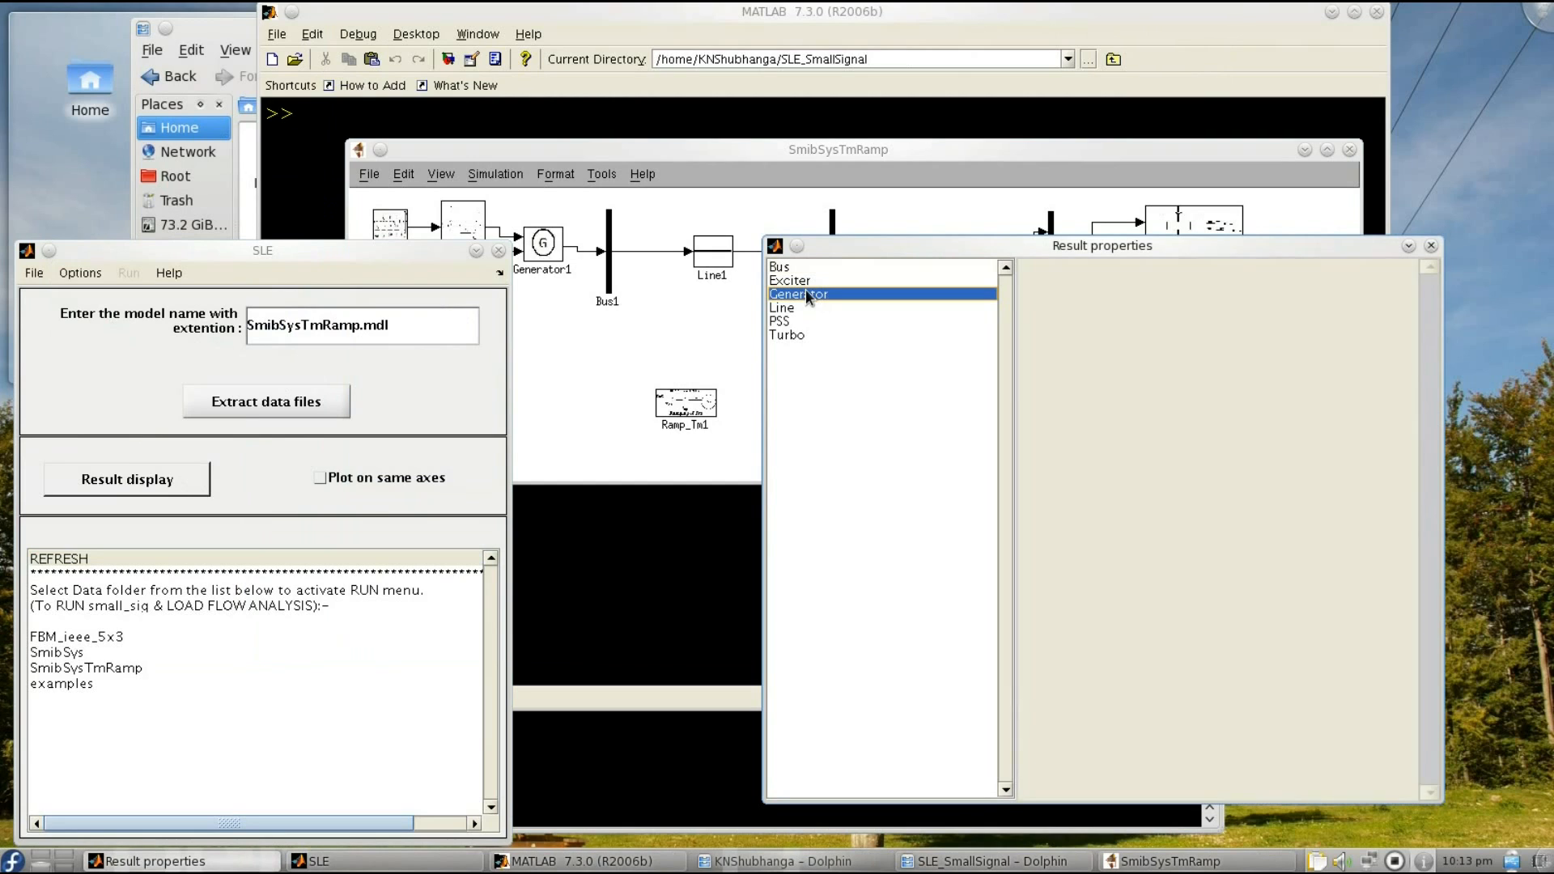
{"action": "left_click", "coordinate": [1057, 346]}
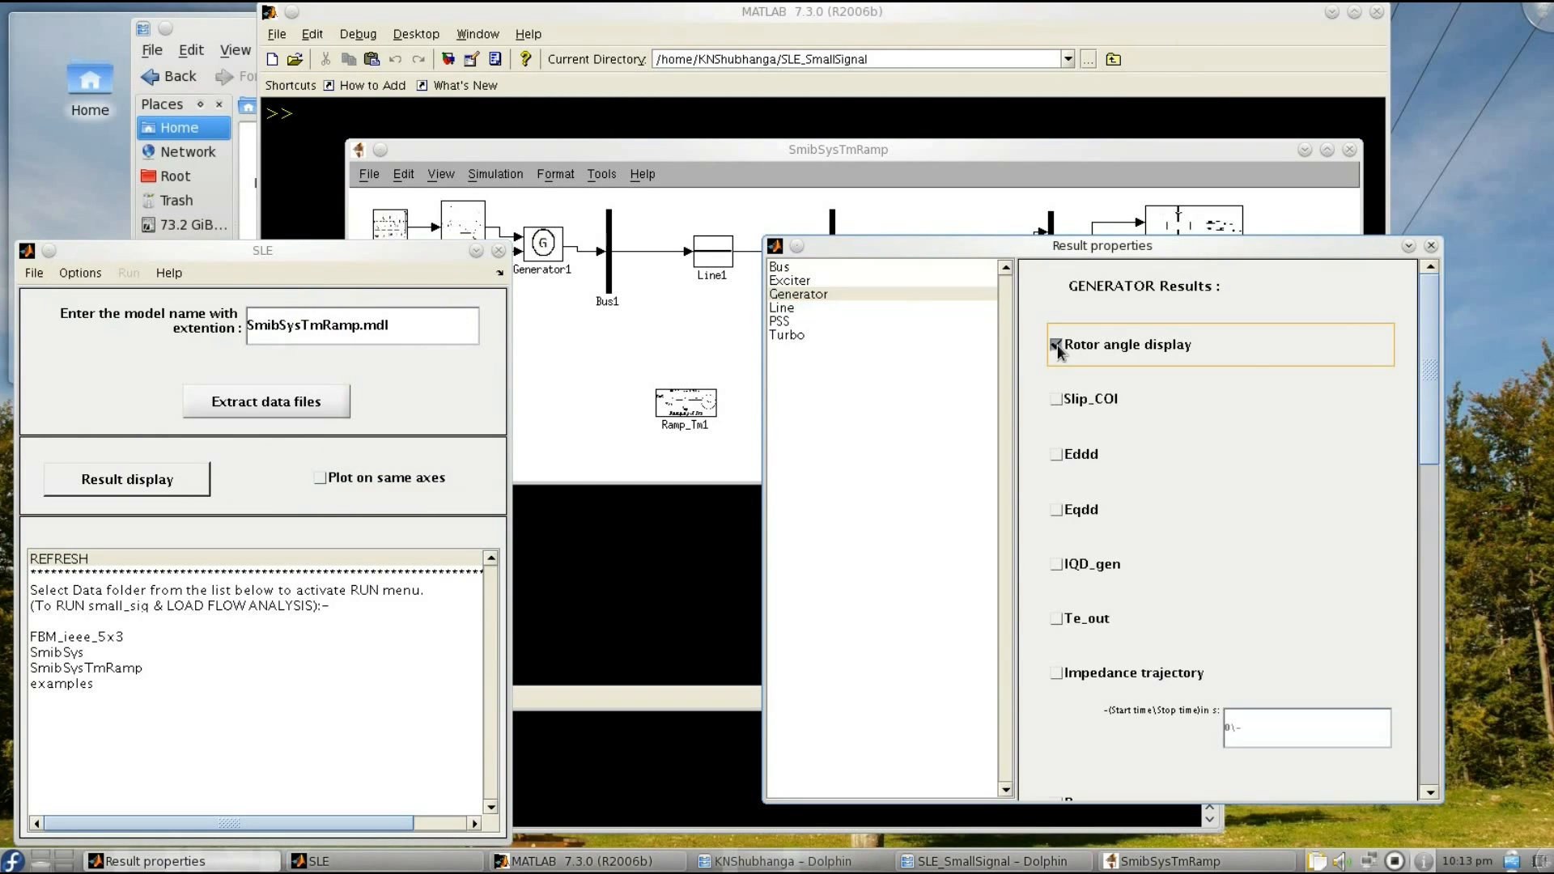
{"action": "left_click_drag", "start_coordinate": [1421, 428], "coordinate": [1420, 380]}
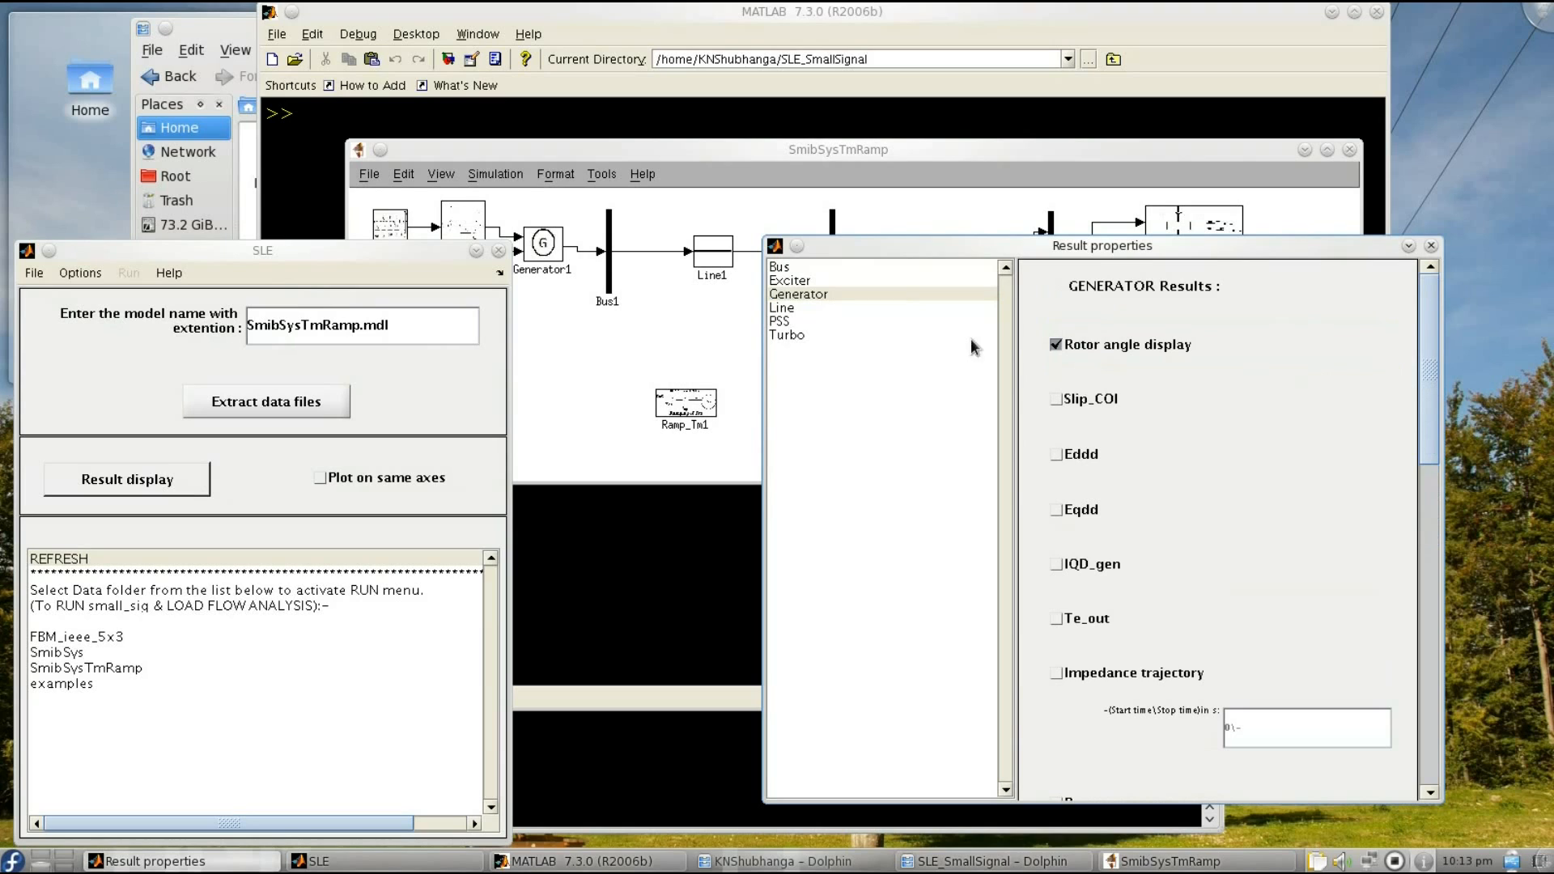
Enable Vbus (magnitude) under the bus Vbus plots and Tm_out under the turbo results.
{"action": "left_click", "coordinate": [782, 269]}
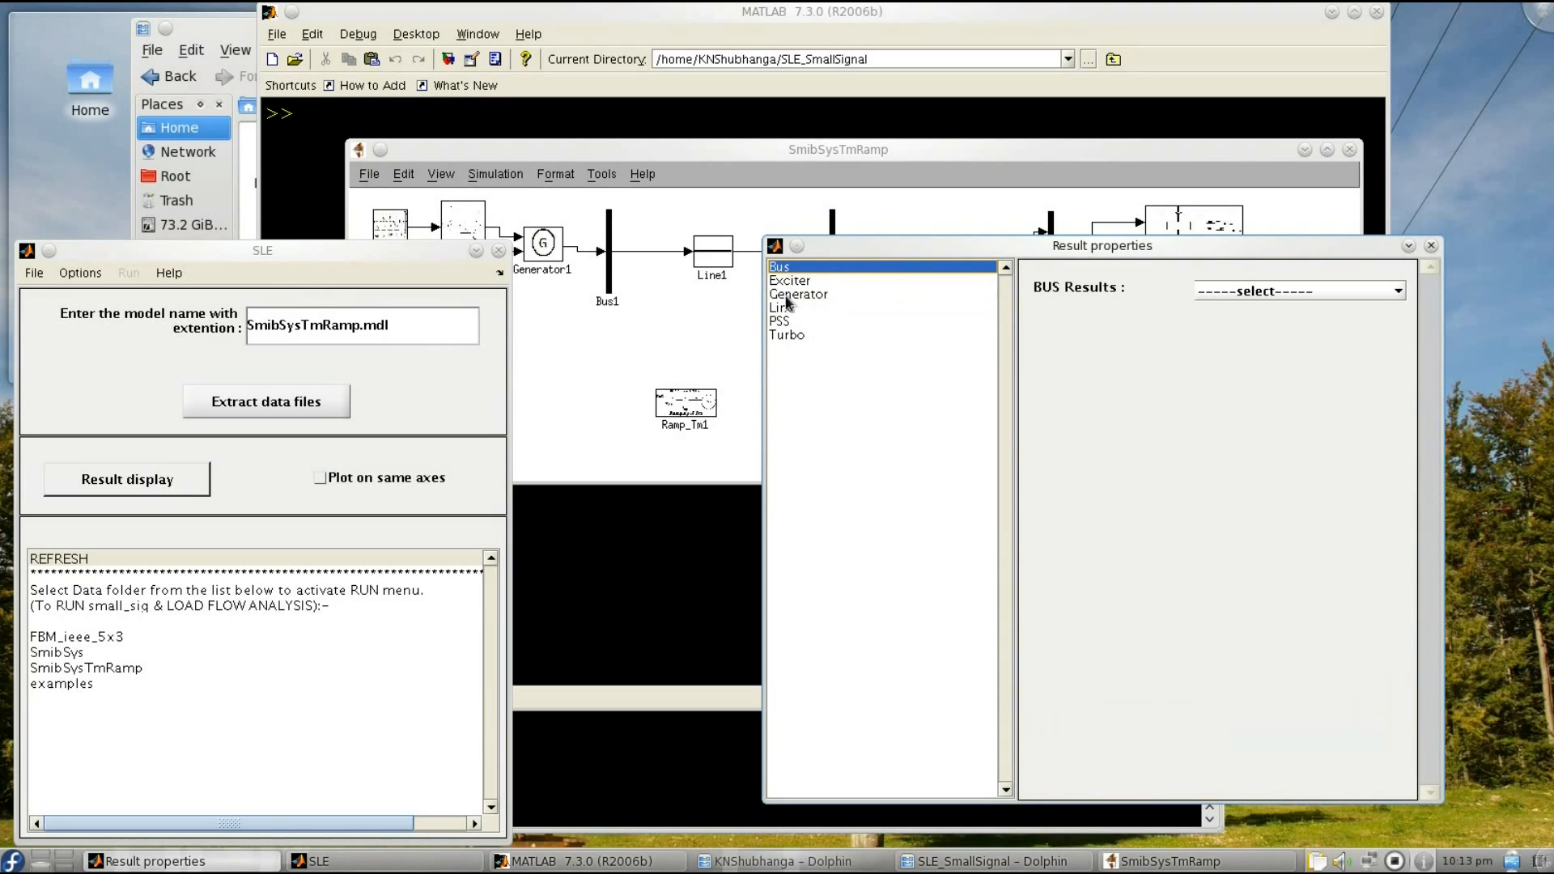
{"action": "left_click", "coordinate": [1398, 291]}
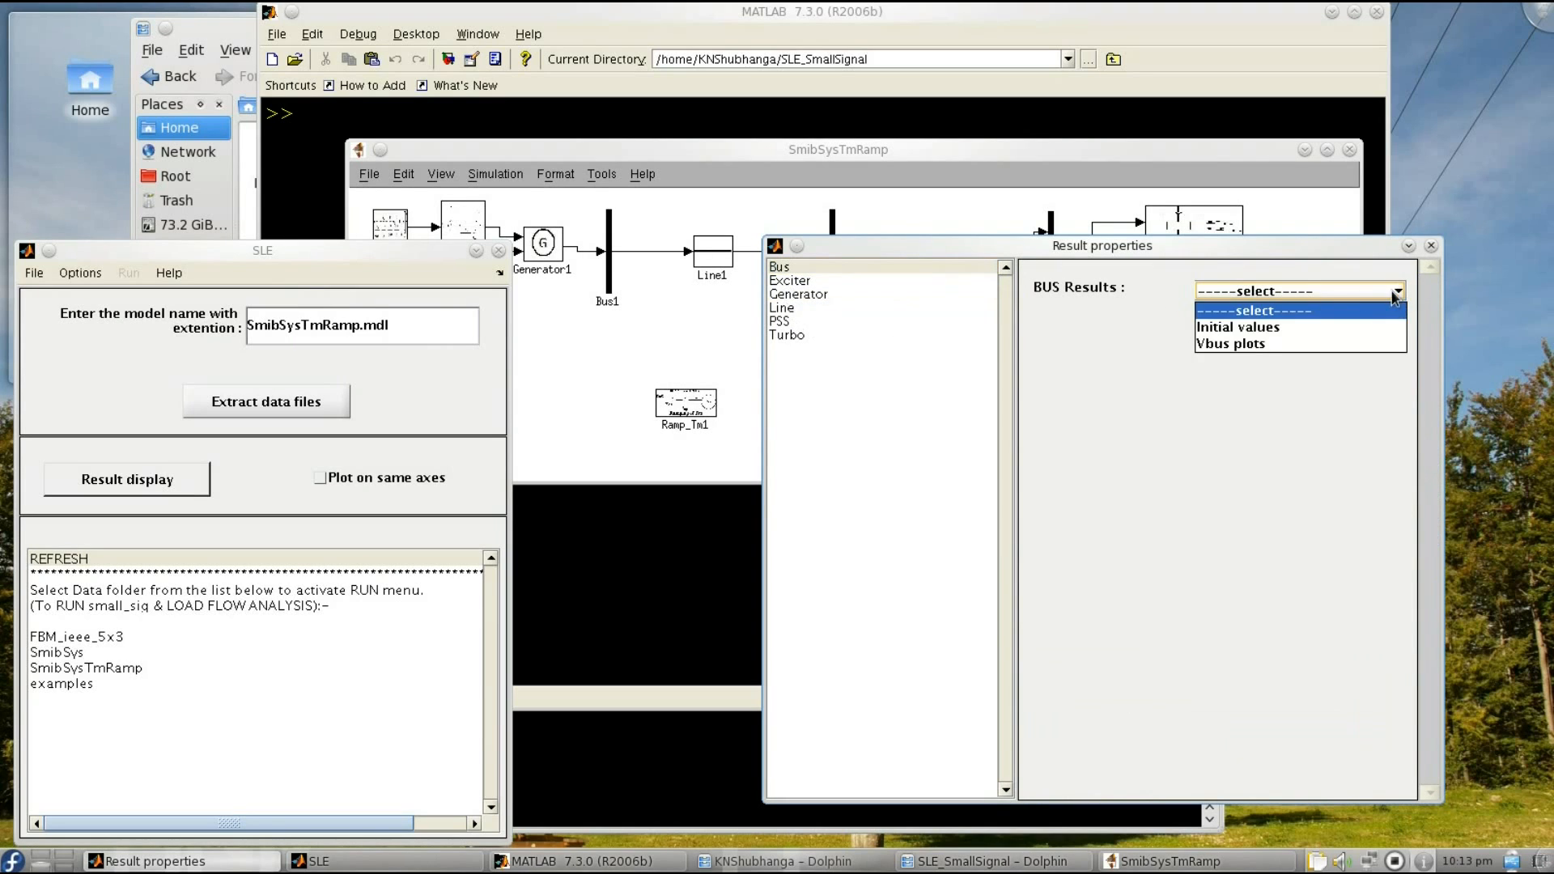
{"action": "left_click", "coordinate": [1255, 343]}
{"action": "left_click", "coordinate": [1056, 348]}
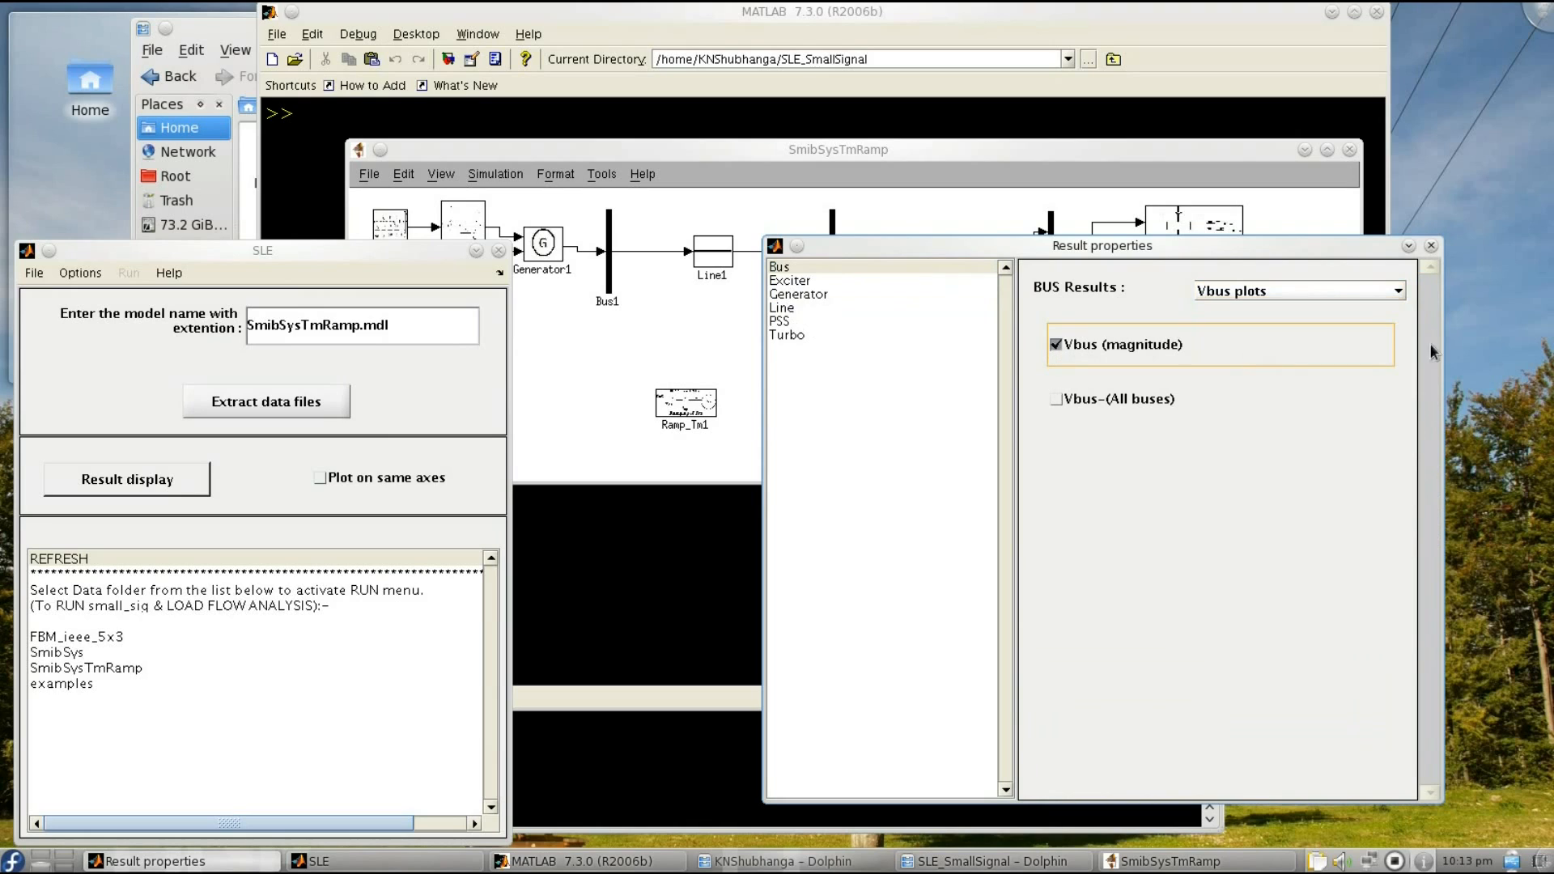
{"action": "left_click", "coordinate": [798, 332]}
{"action": "left_click", "coordinate": [1065, 353]}
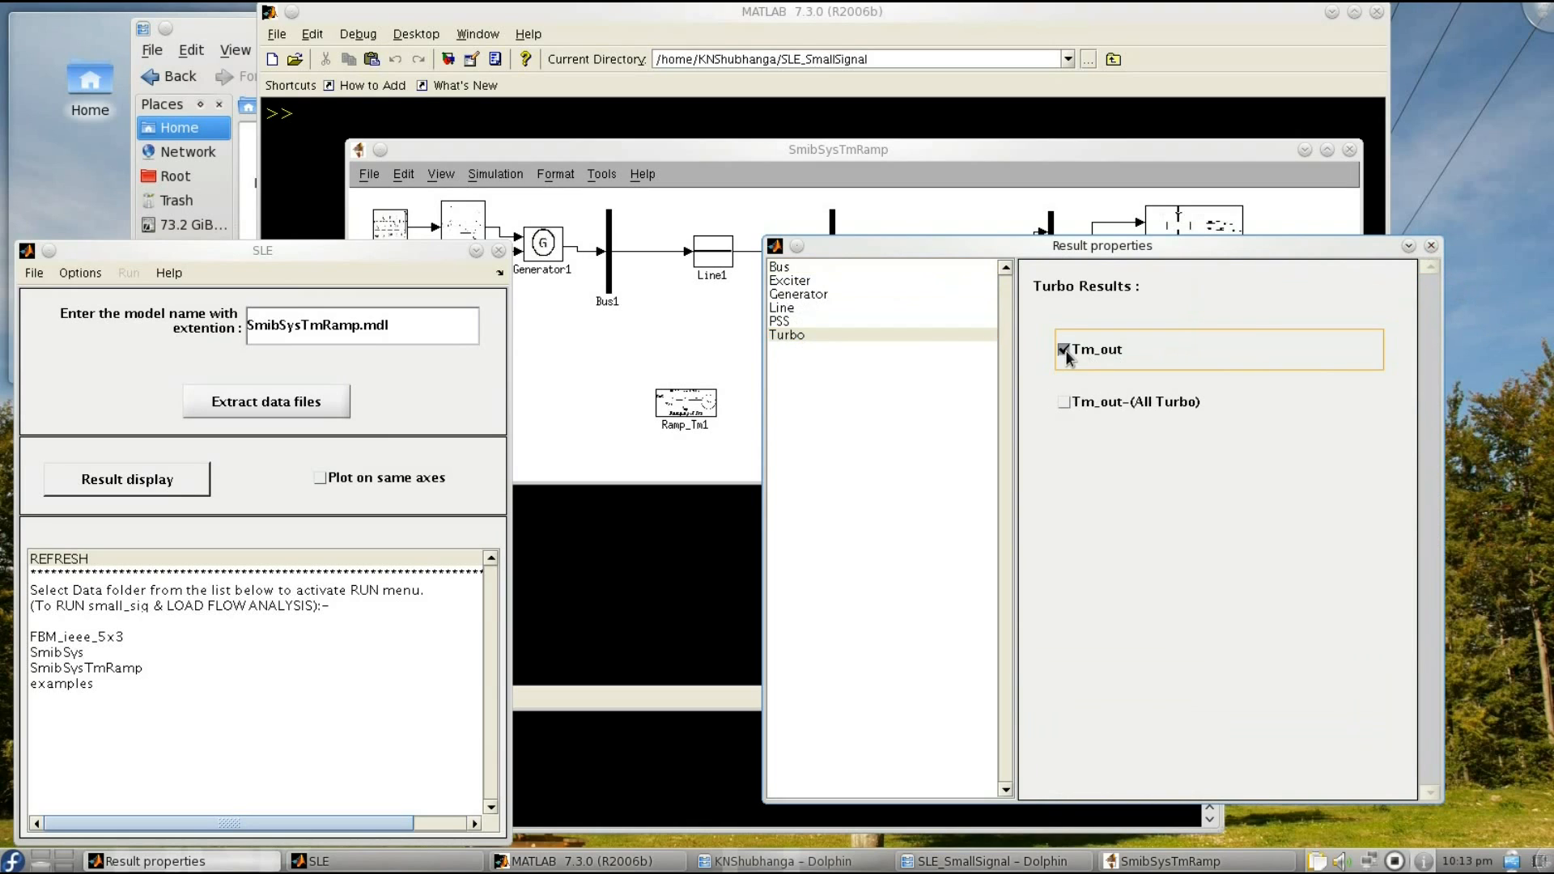
Enable Te_out in the generator results as well and close the result properties.
{"action": "left_click", "coordinate": [808, 296]}
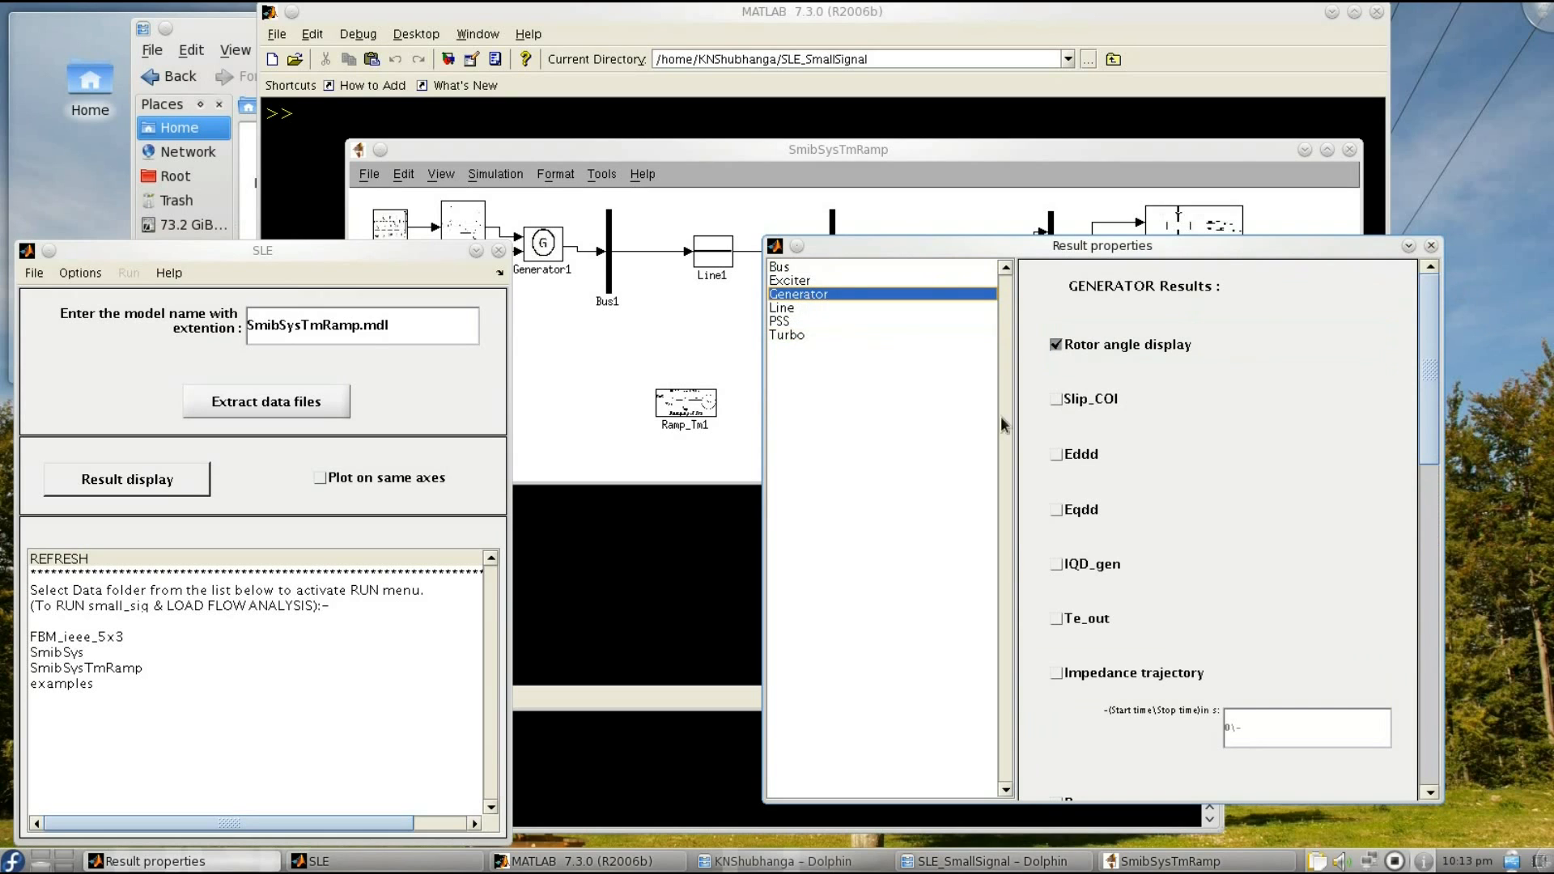
{"action": "left_click", "coordinate": [1056, 620]}
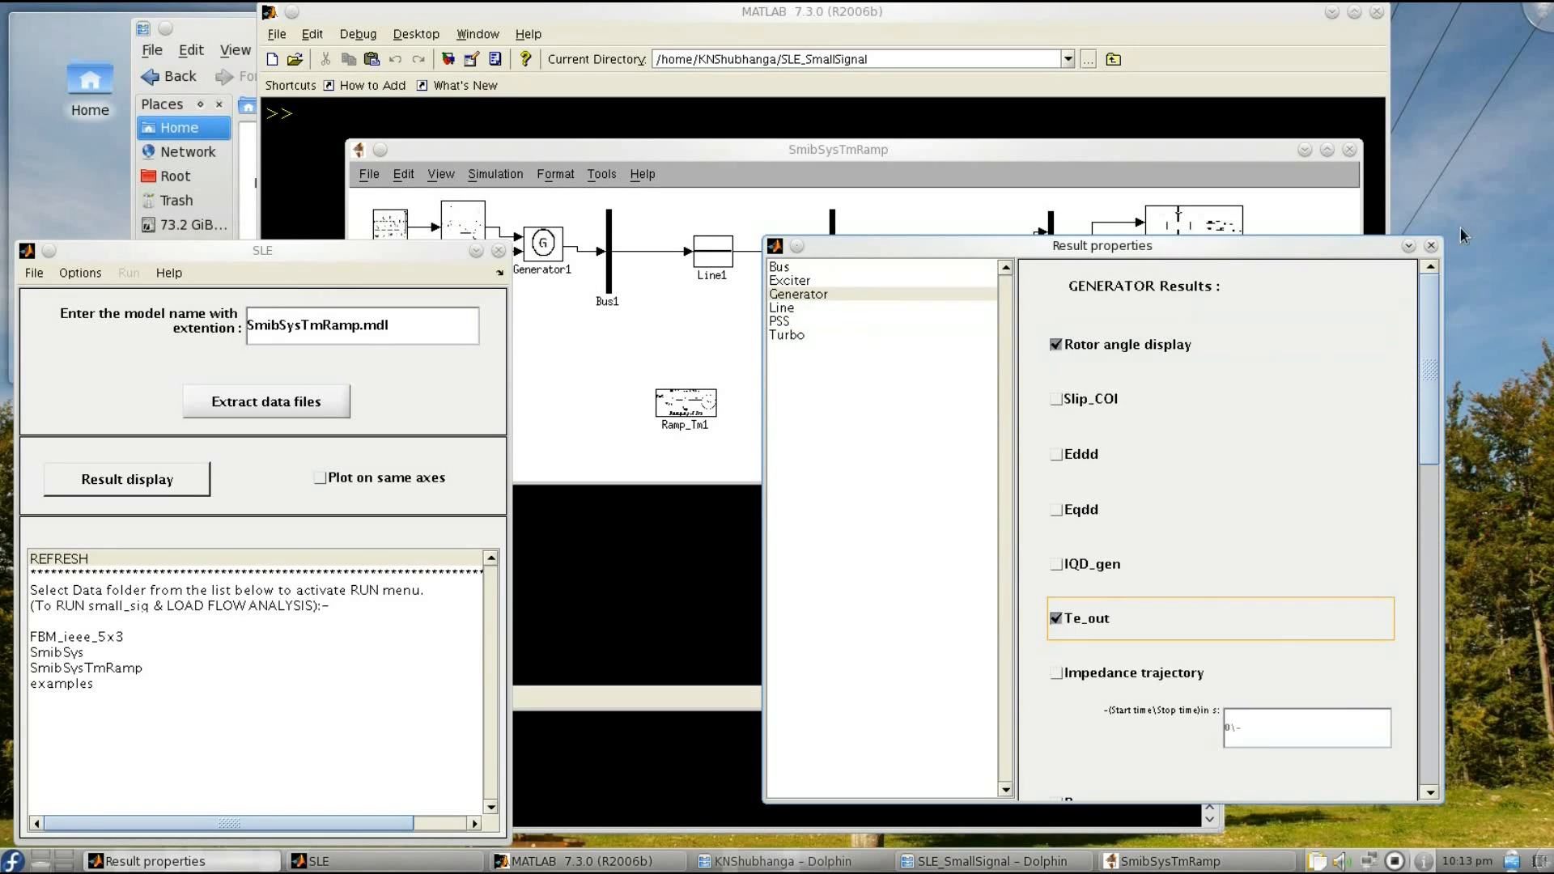
{"action": "left_click", "coordinate": [1431, 245]}
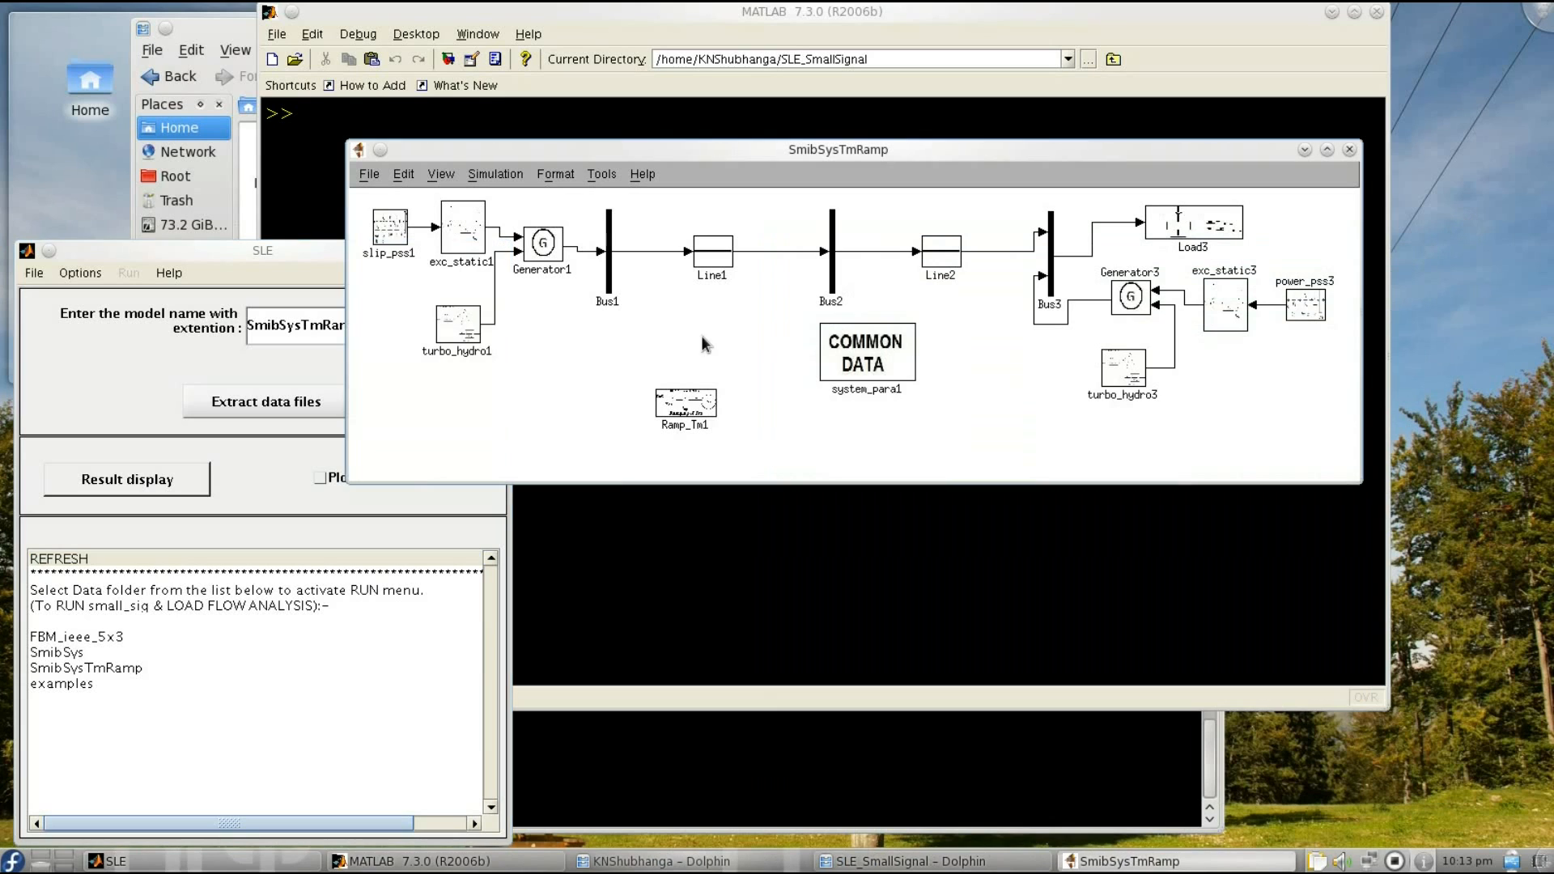
Activate the result display, dismiss the turbo_hydro3 figure, and view the Tm_out plot of turbo_hydro1.
{"action": "left_click", "coordinate": [149, 482]}
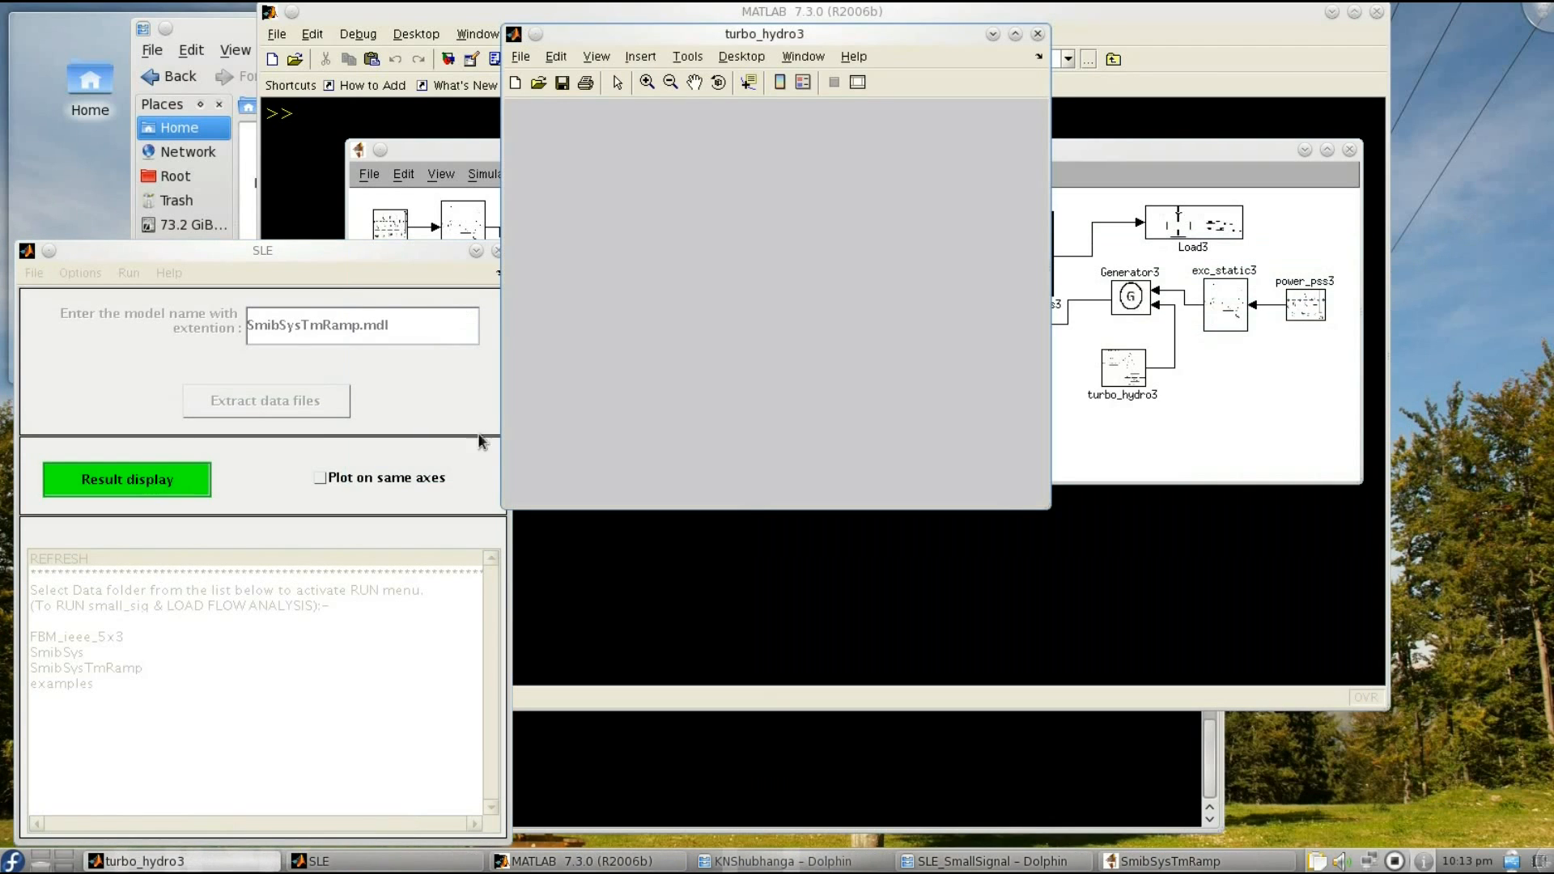
{"action": "left_click", "coordinate": [1037, 34]}
{"action": "left_click", "coordinate": [565, 405]}
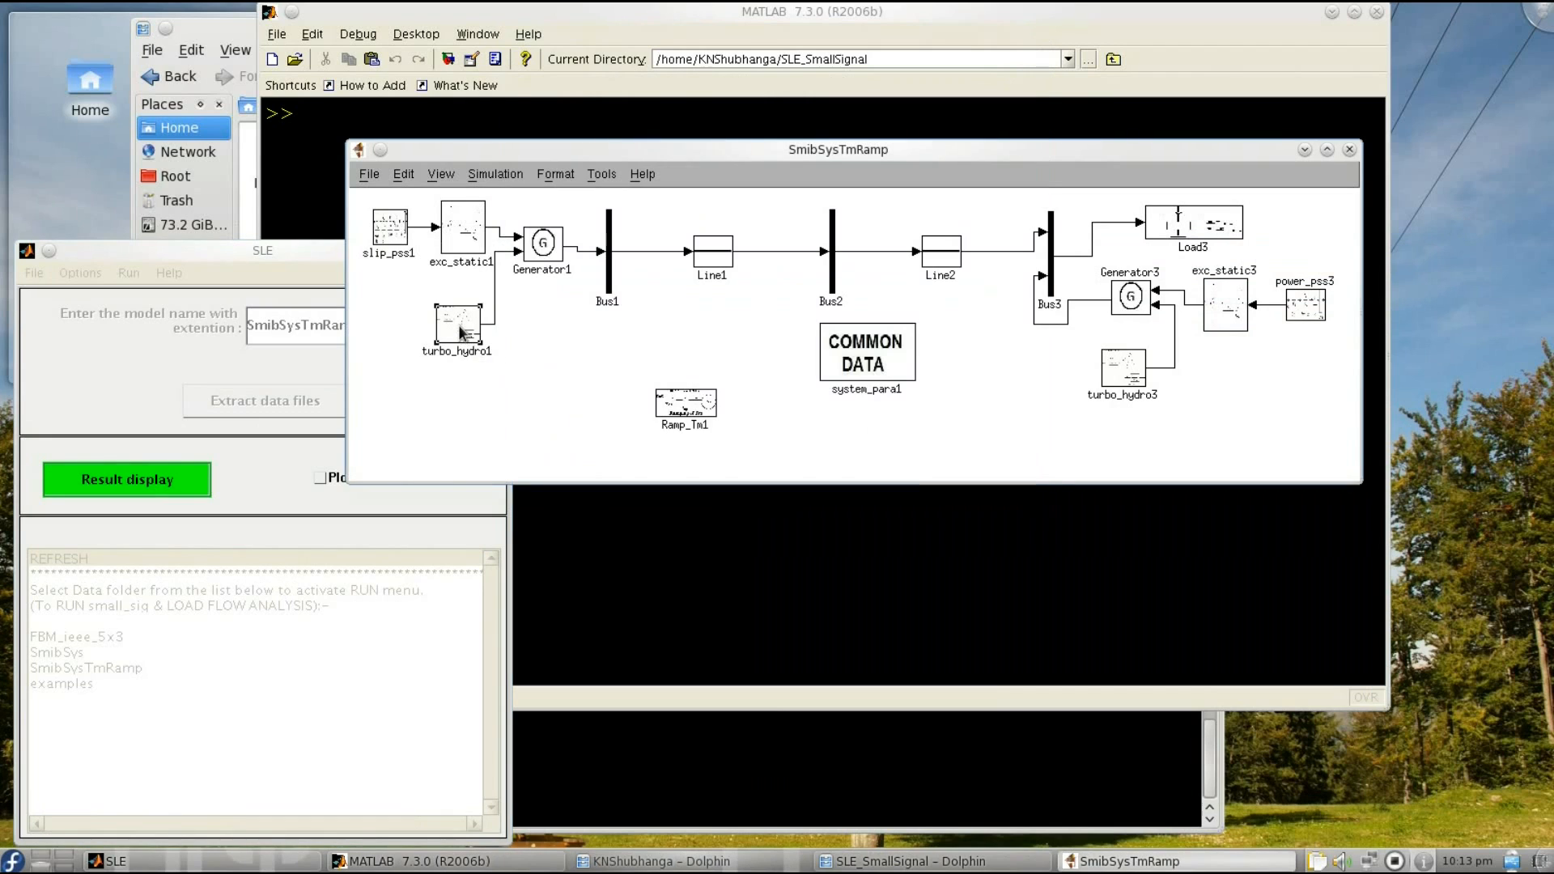
{"action": "double_click", "coordinate": [458, 323]}
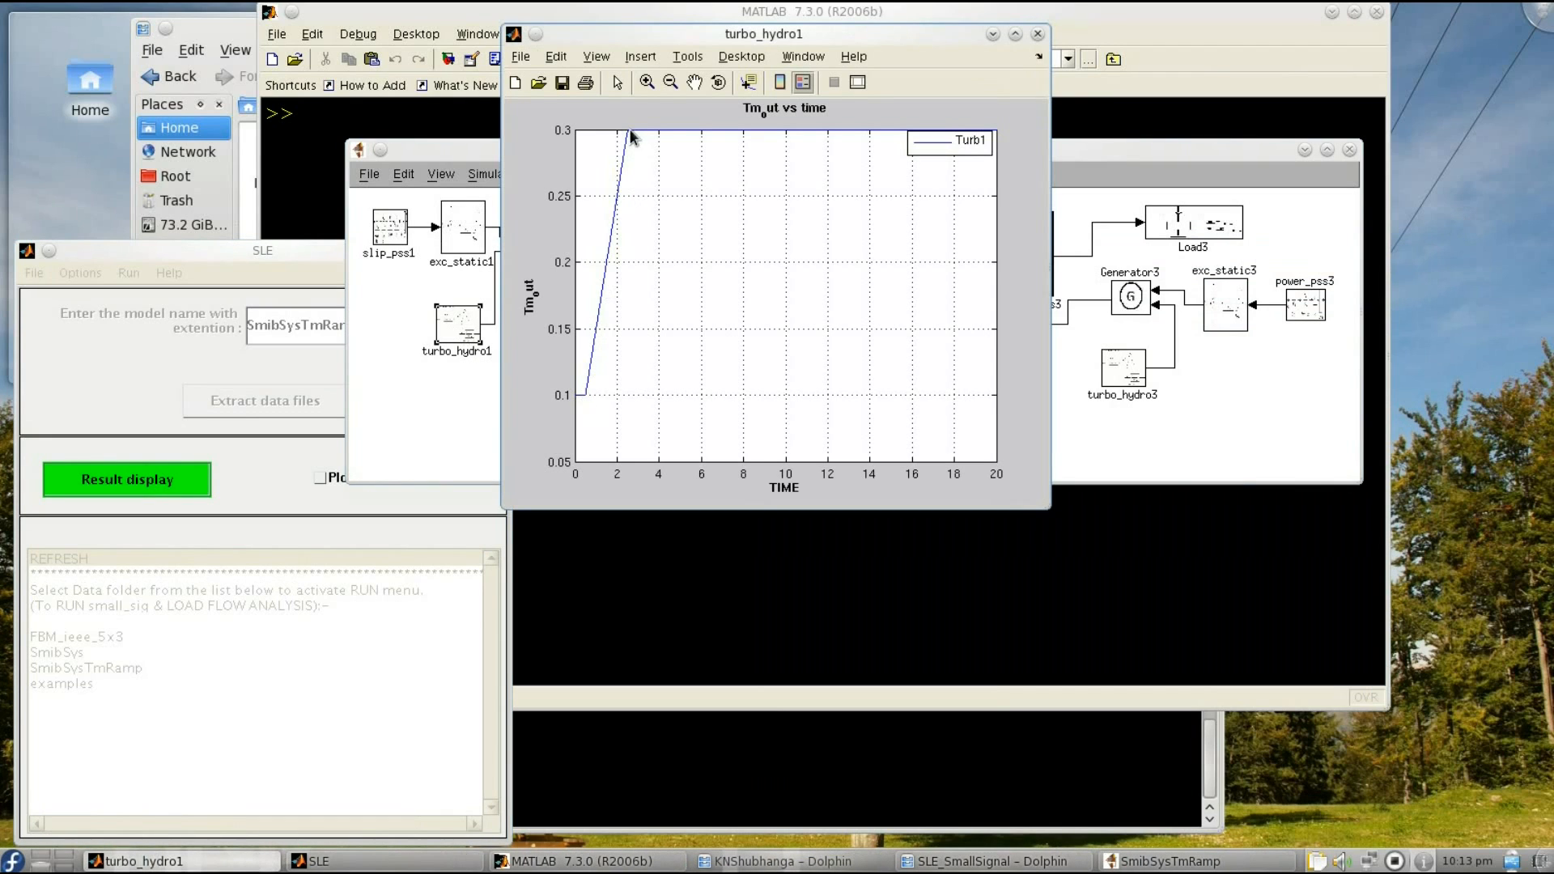
{"action": "left_click", "coordinate": [1037, 34]}
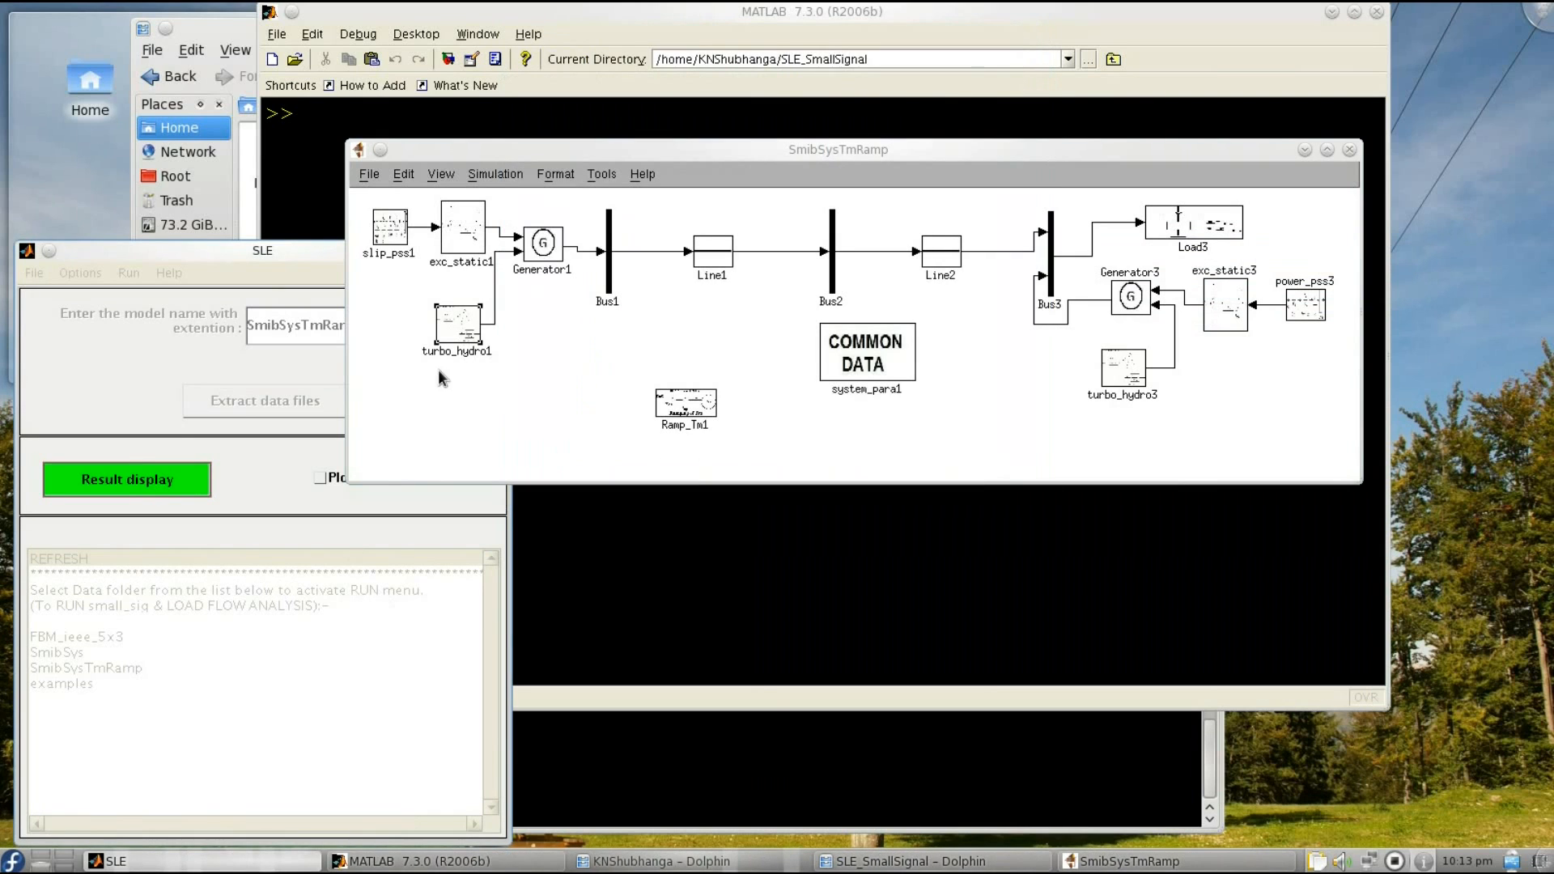
View the deltaCOI and Teout plots of Generator1 and the Vbus plot of Bus1, closing the figures.
{"action": "double_click", "coordinate": [540, 253]}
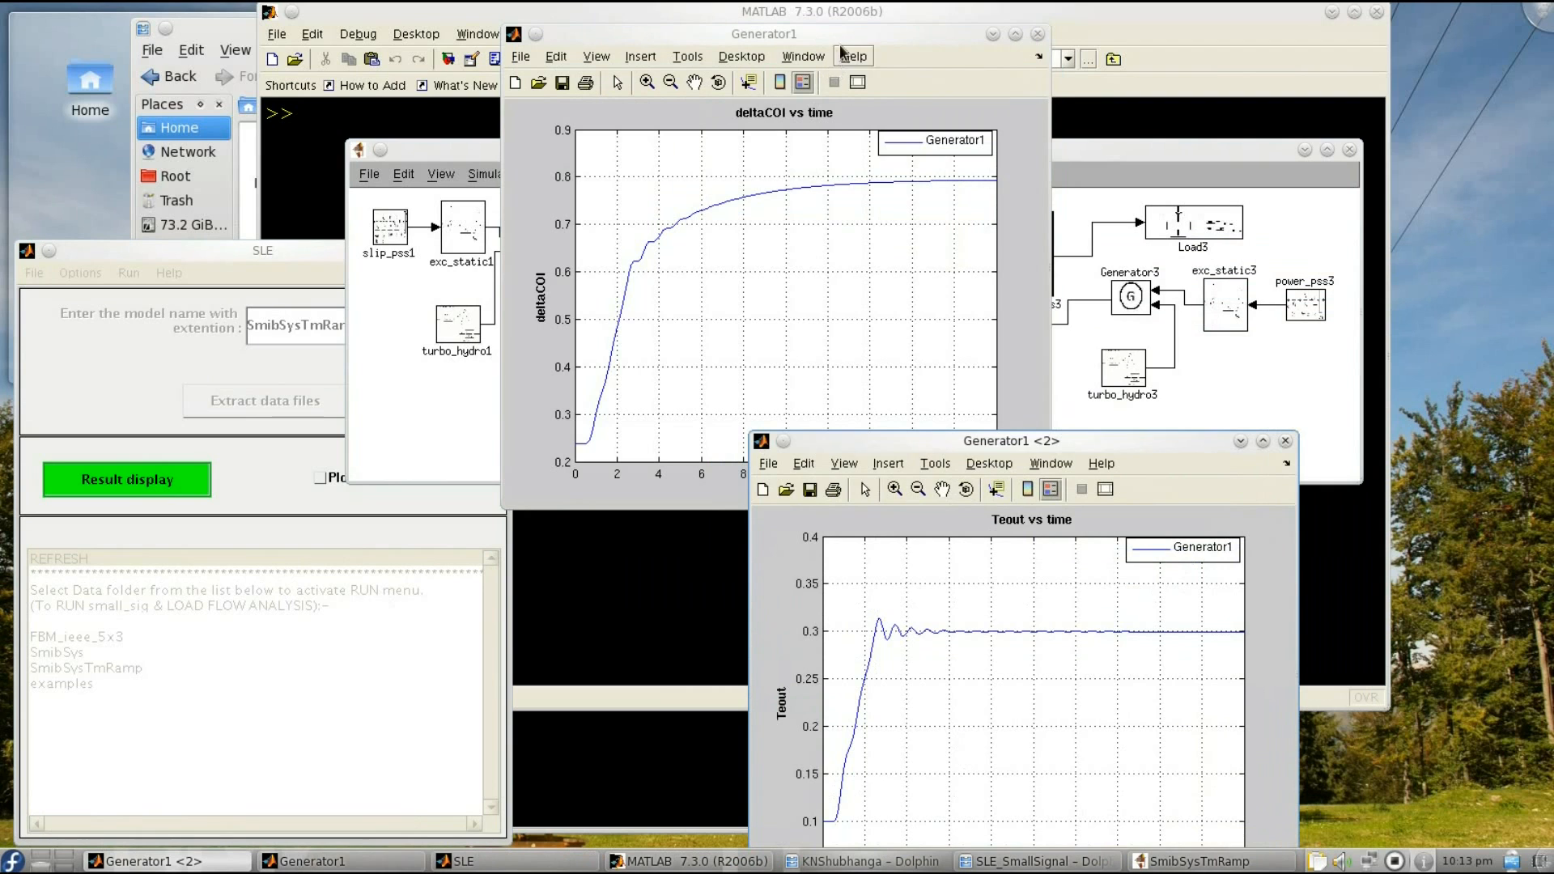
{"action": "left_click_drag", "start_coordinate": [843, 38], "coordinate": [594, 107]}
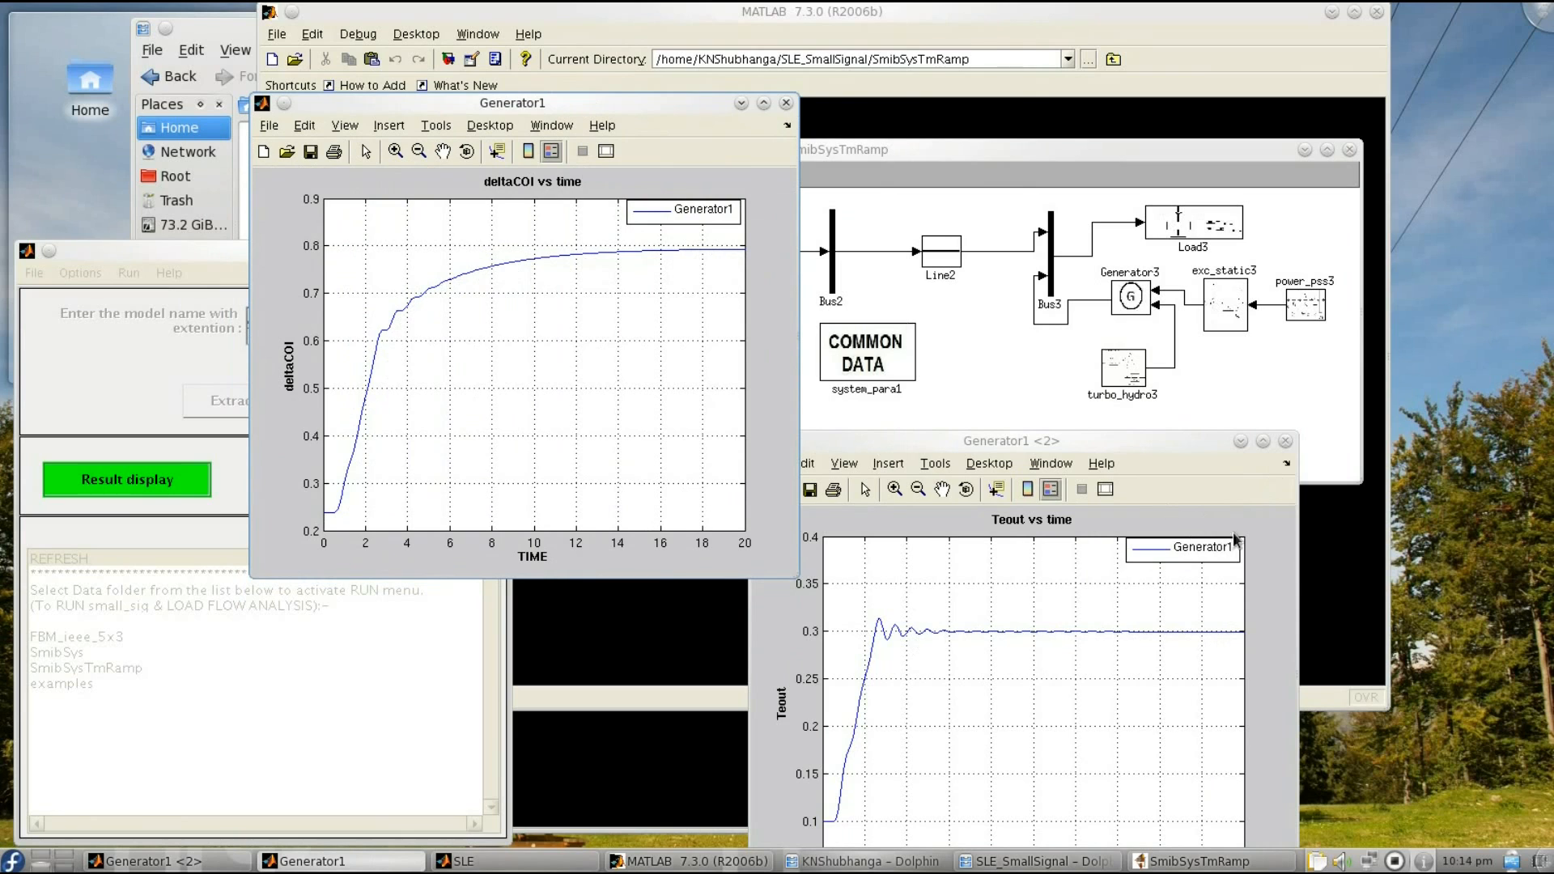
{"action": "left_click", "coordinate": [1285, 441]}
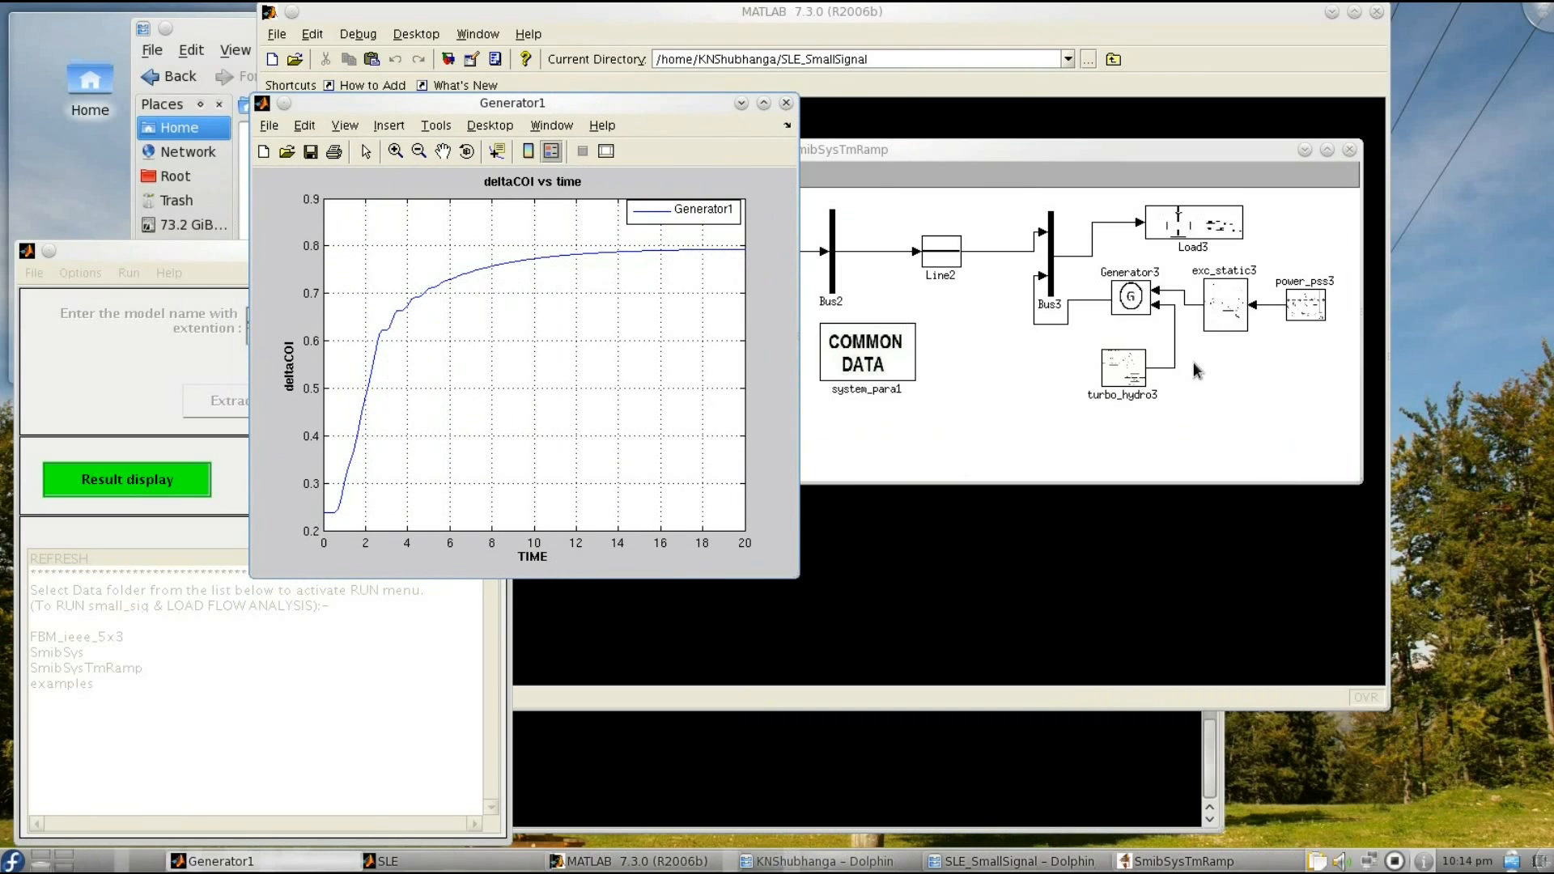
{"action": "left_click", "coordinate": [785, 103]}
{"action": "double_click", "coordinate": [608, 278]}
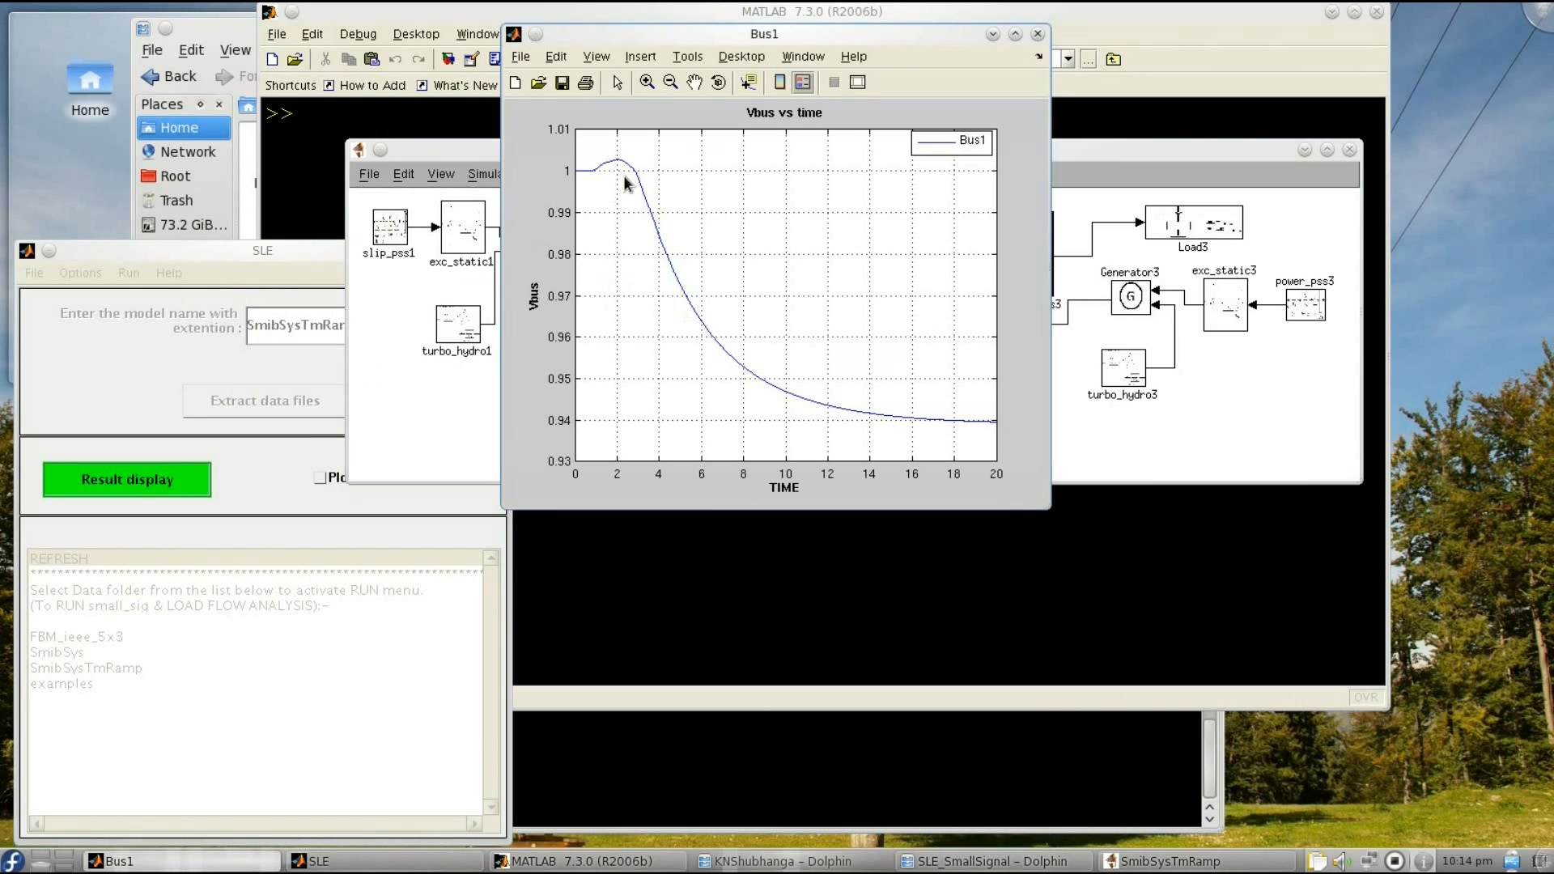
{"action": "left_click", "coordinate": [1037, 34]}
Enable Efd under the exciter results in the result properties and close them.
{"action": "left_click", "coordinate": [127, 419]}
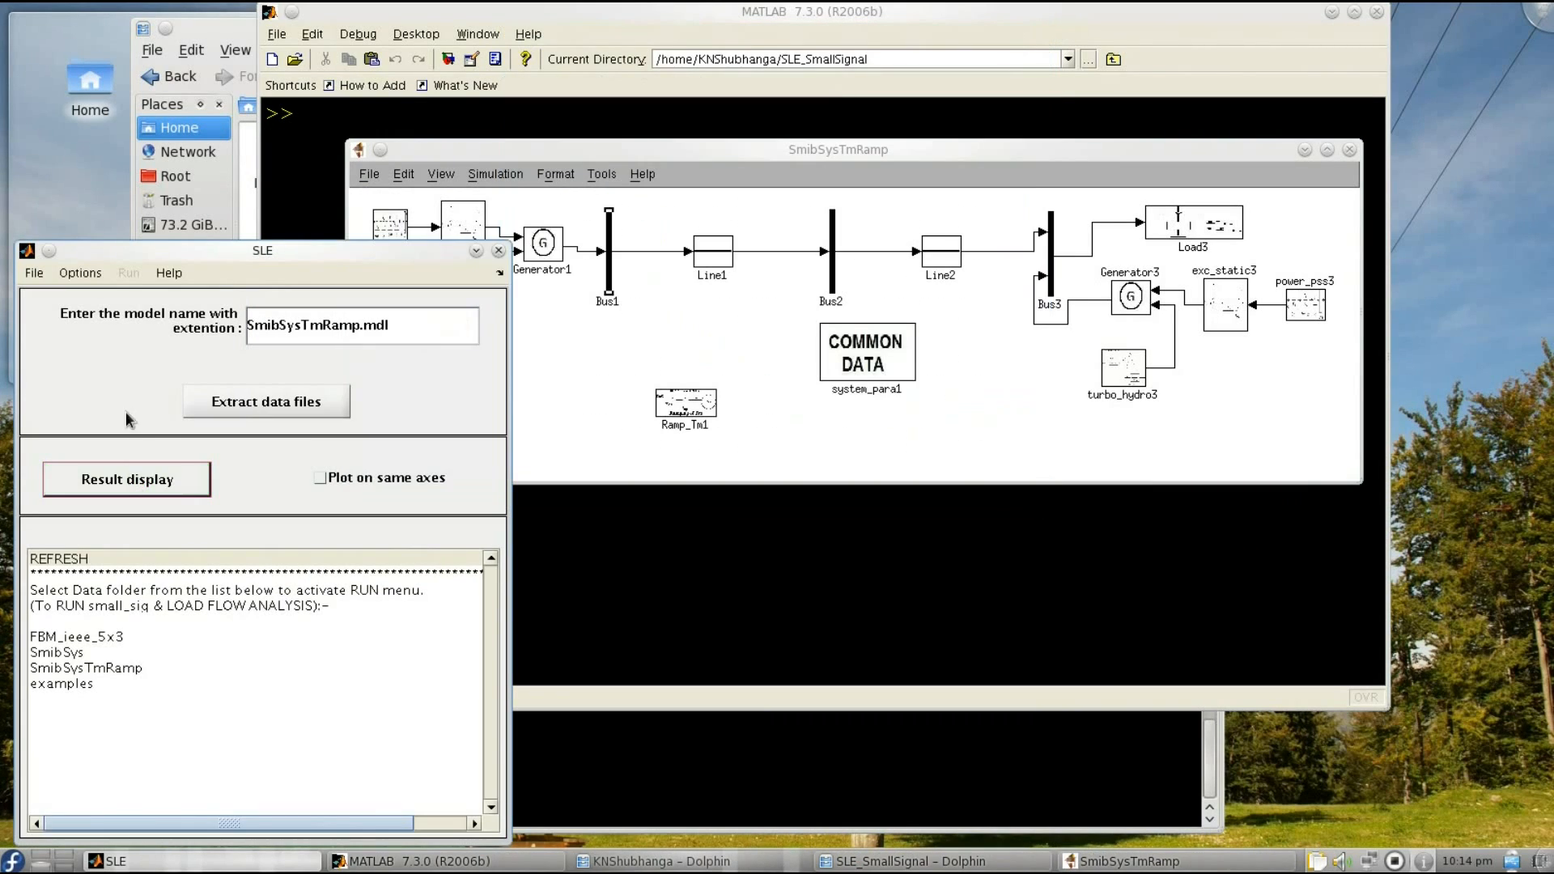
{"action": "left_click", "coordinate": [80, 273]}
{"action": "left_click", "coordinate": [100, 319]}
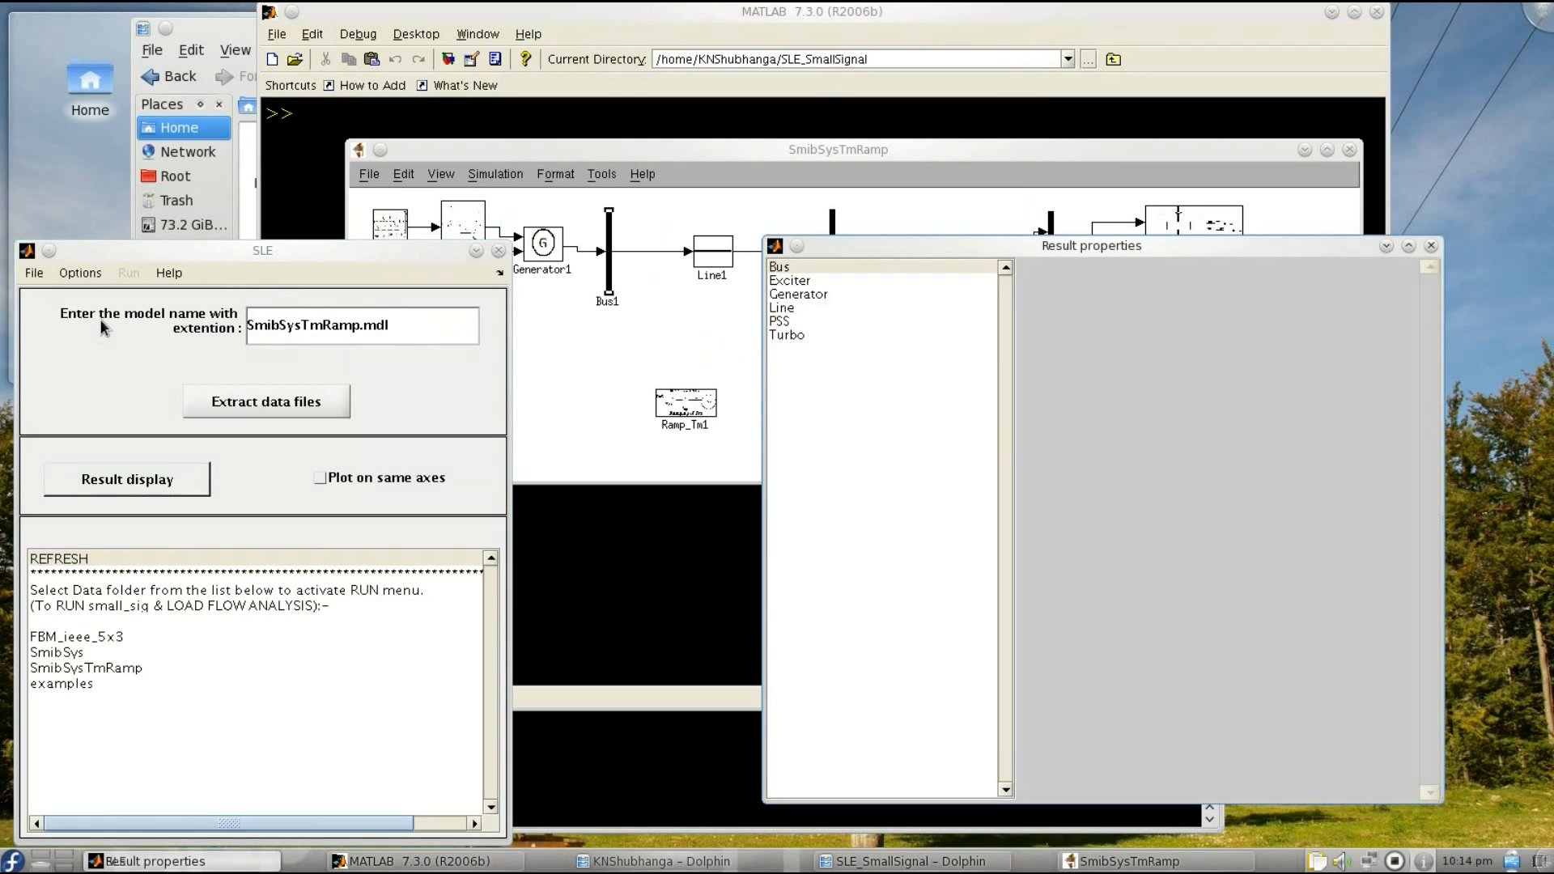
{"action": "left_click", "coordinate": [802, 279]}
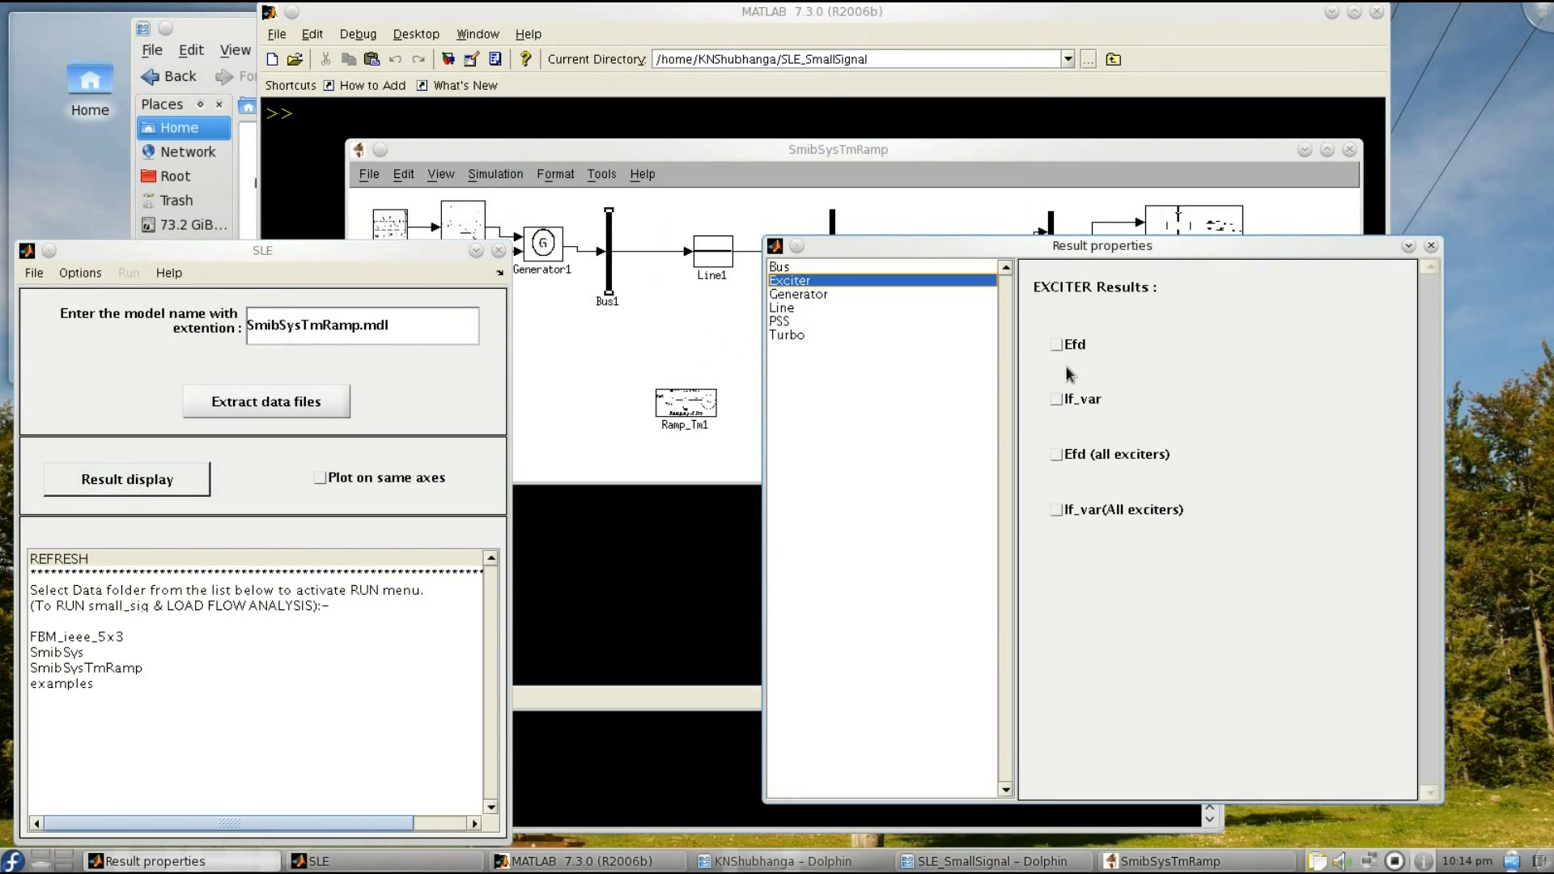
{"action": "left_click", "coordinate": [1053, 345]}
{"action": "left_click", "coordinate": [1431, 245]}
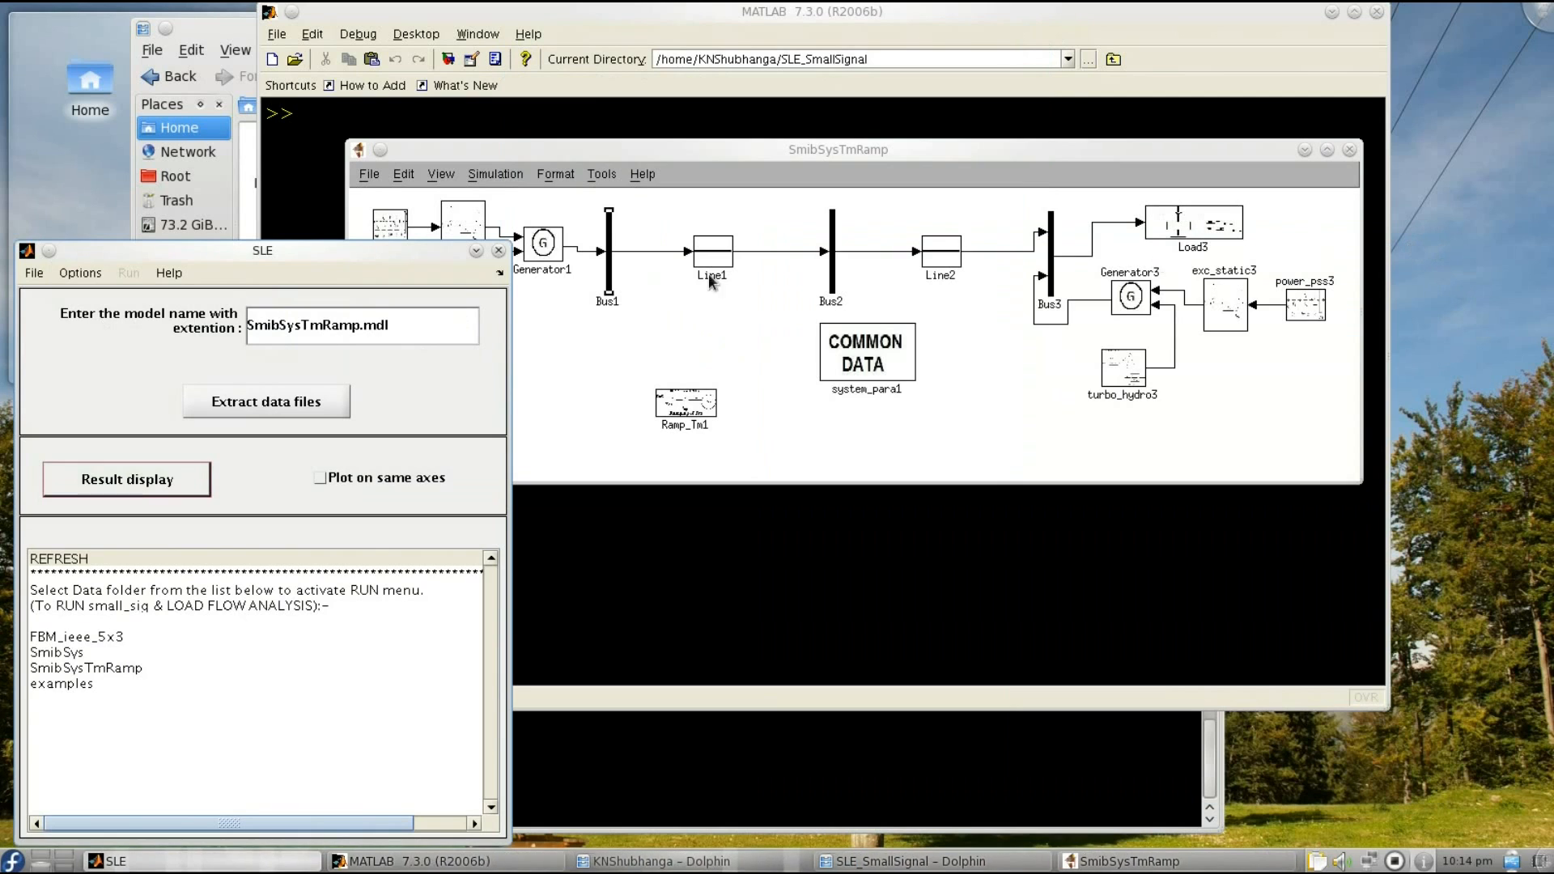
Activate the result display, view the Efd plot of exc_static1, and turn the result display off again.
{"action": "left_click", "coordinate": [65, 493]}
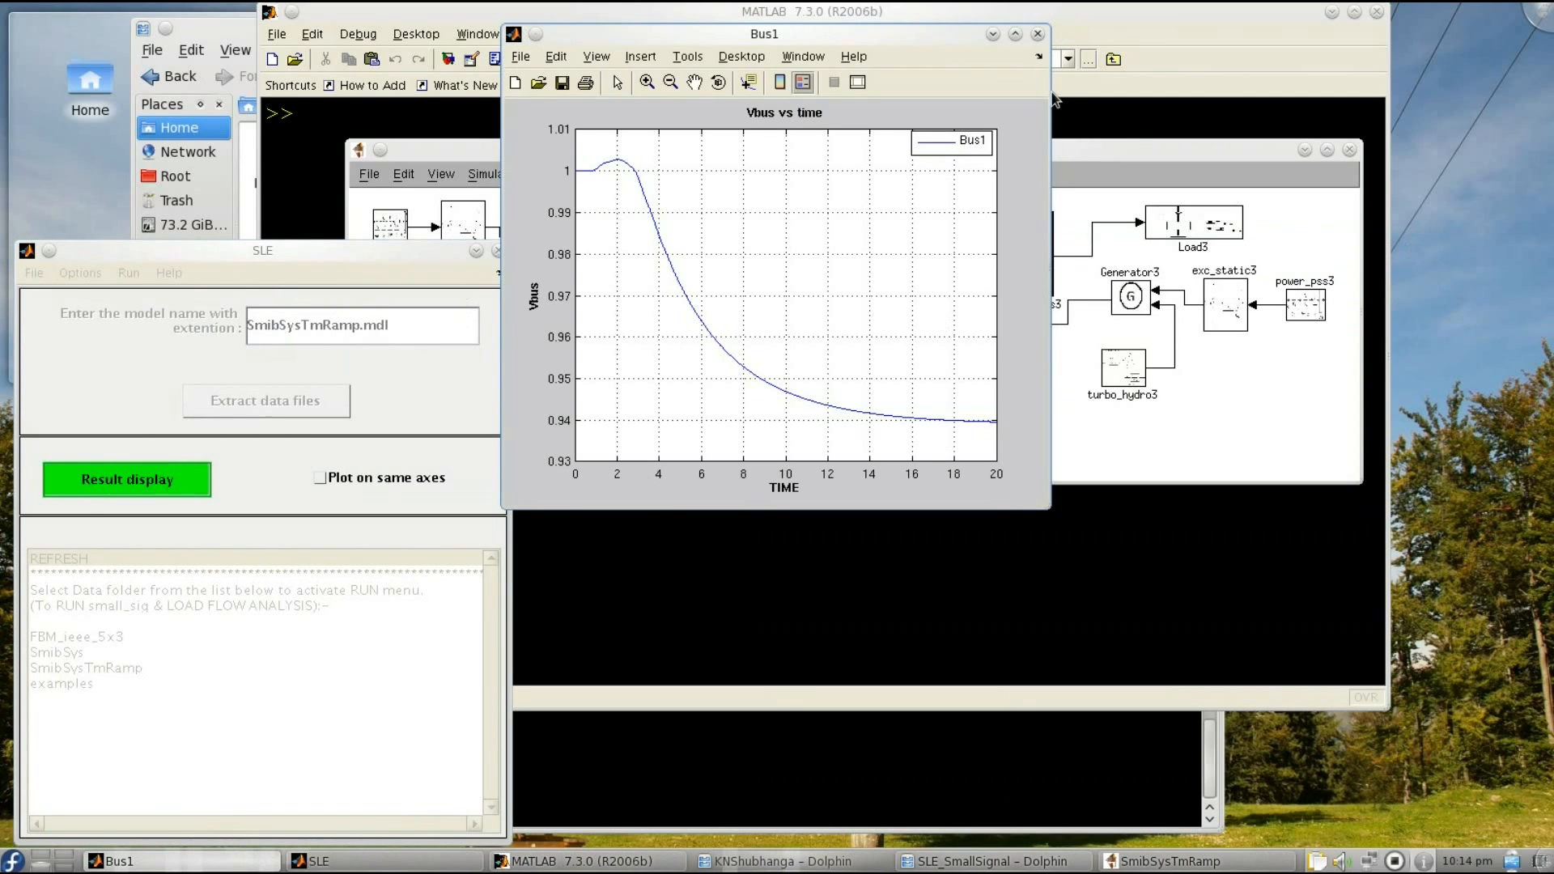
{"action": "left_click", "coordinate": [1040, 34]}
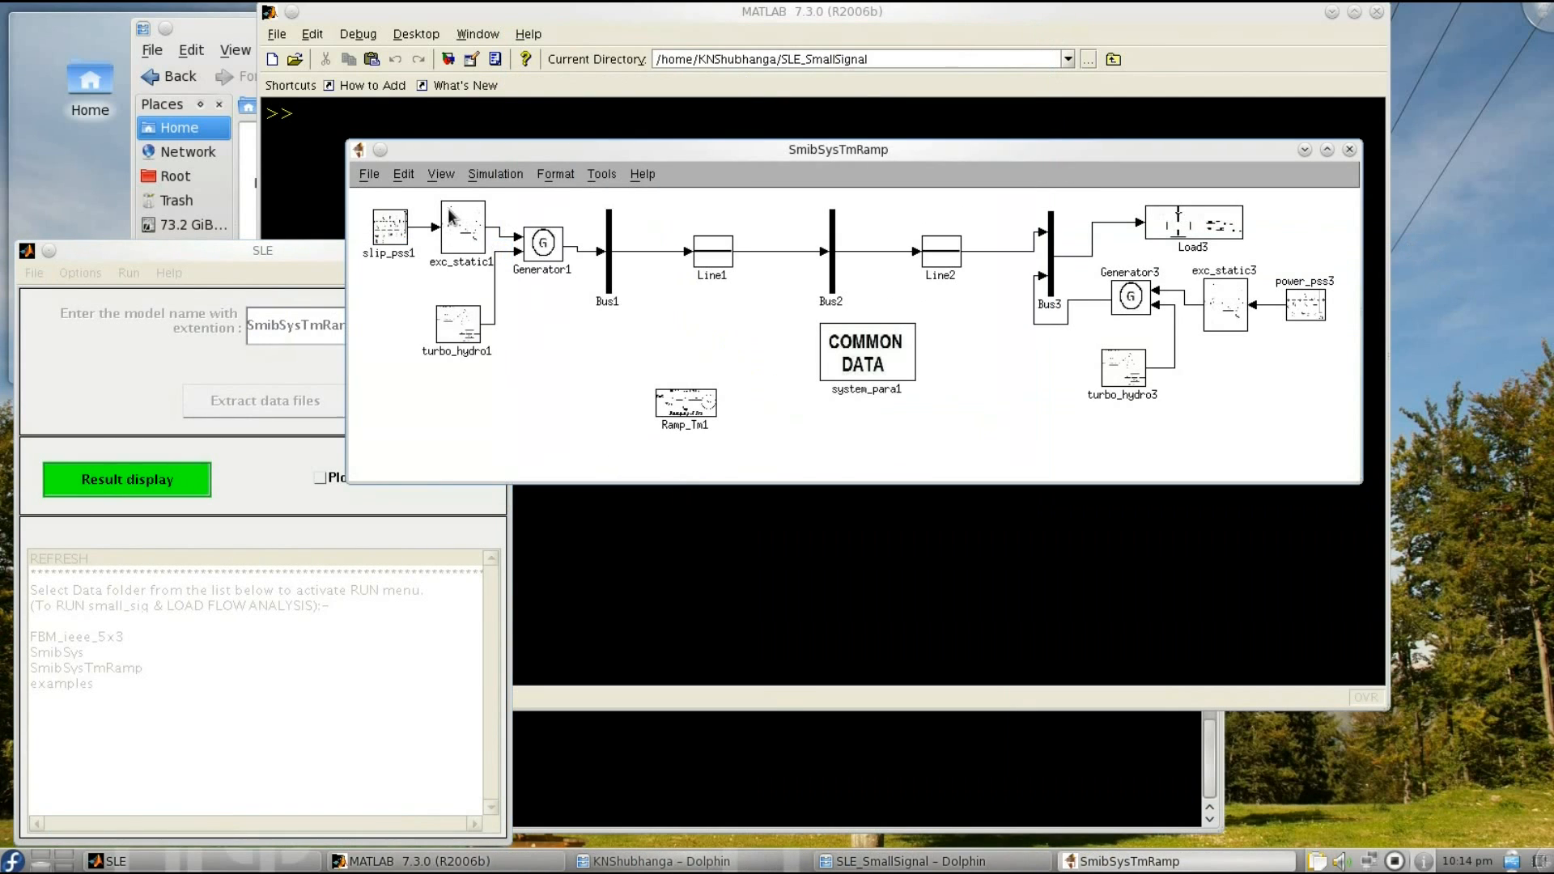
{"action": "double_click", "coordinate": [456, 236]}
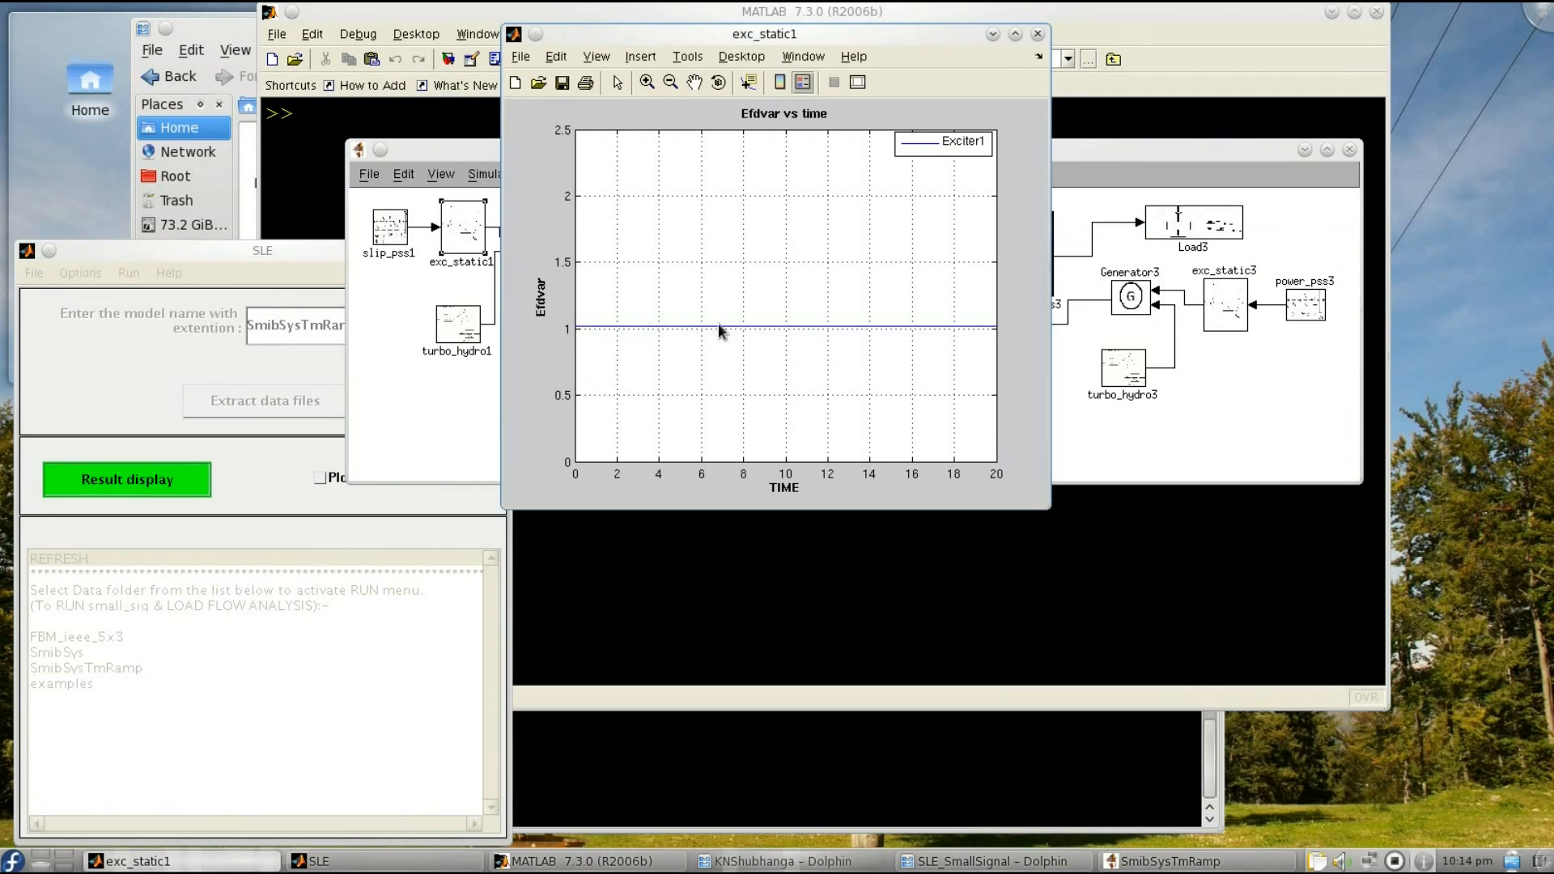
{"action": "left_click", "coordinate": [1038, 34]}
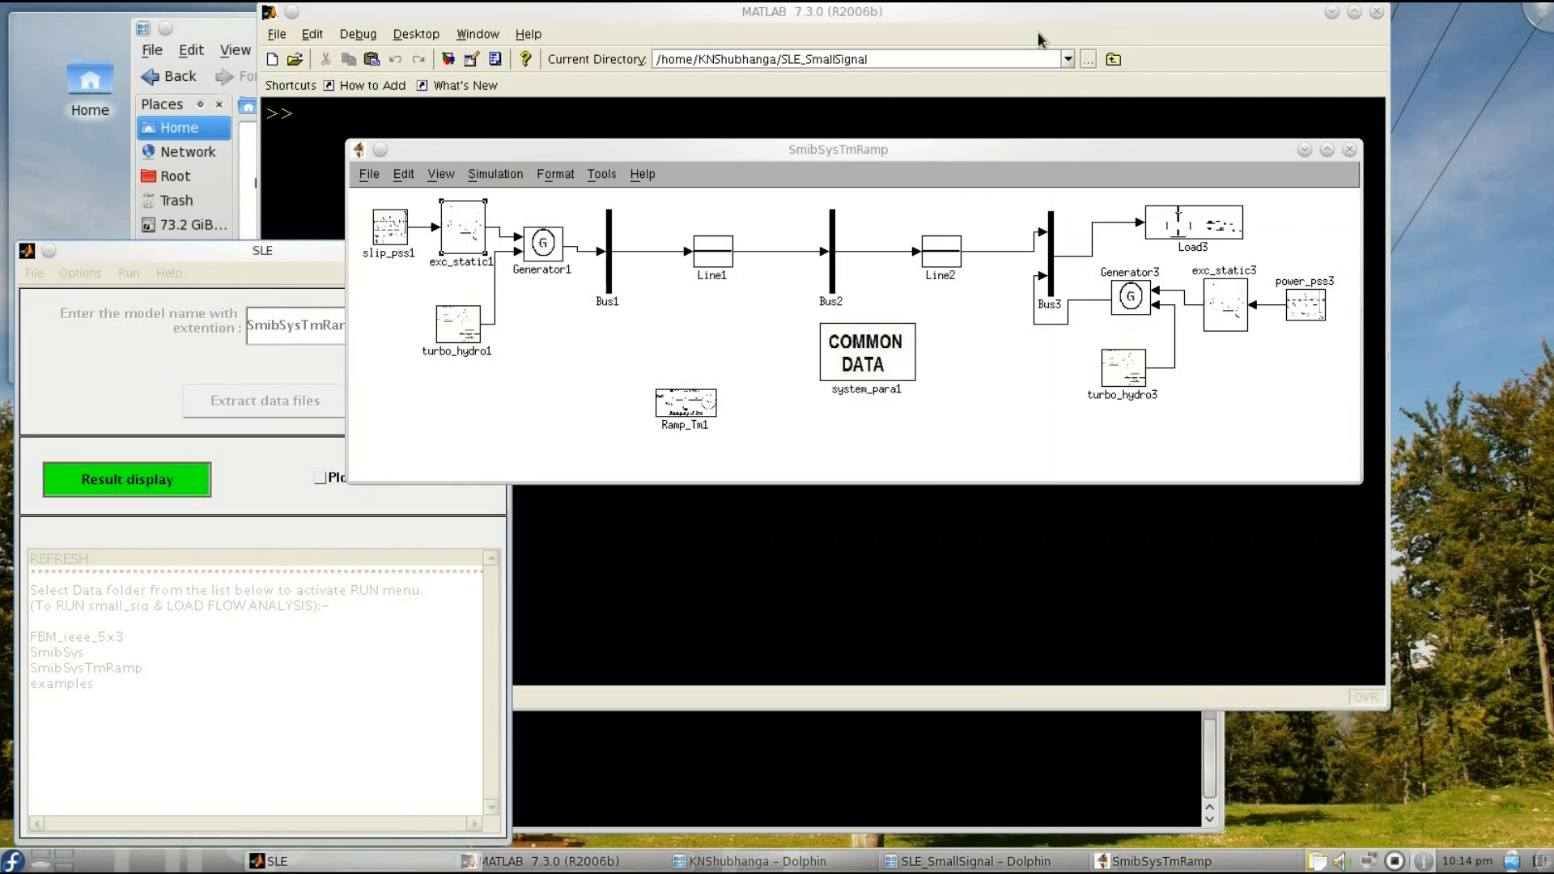
{"action": "left_click", "coordinate": [192, 483]}
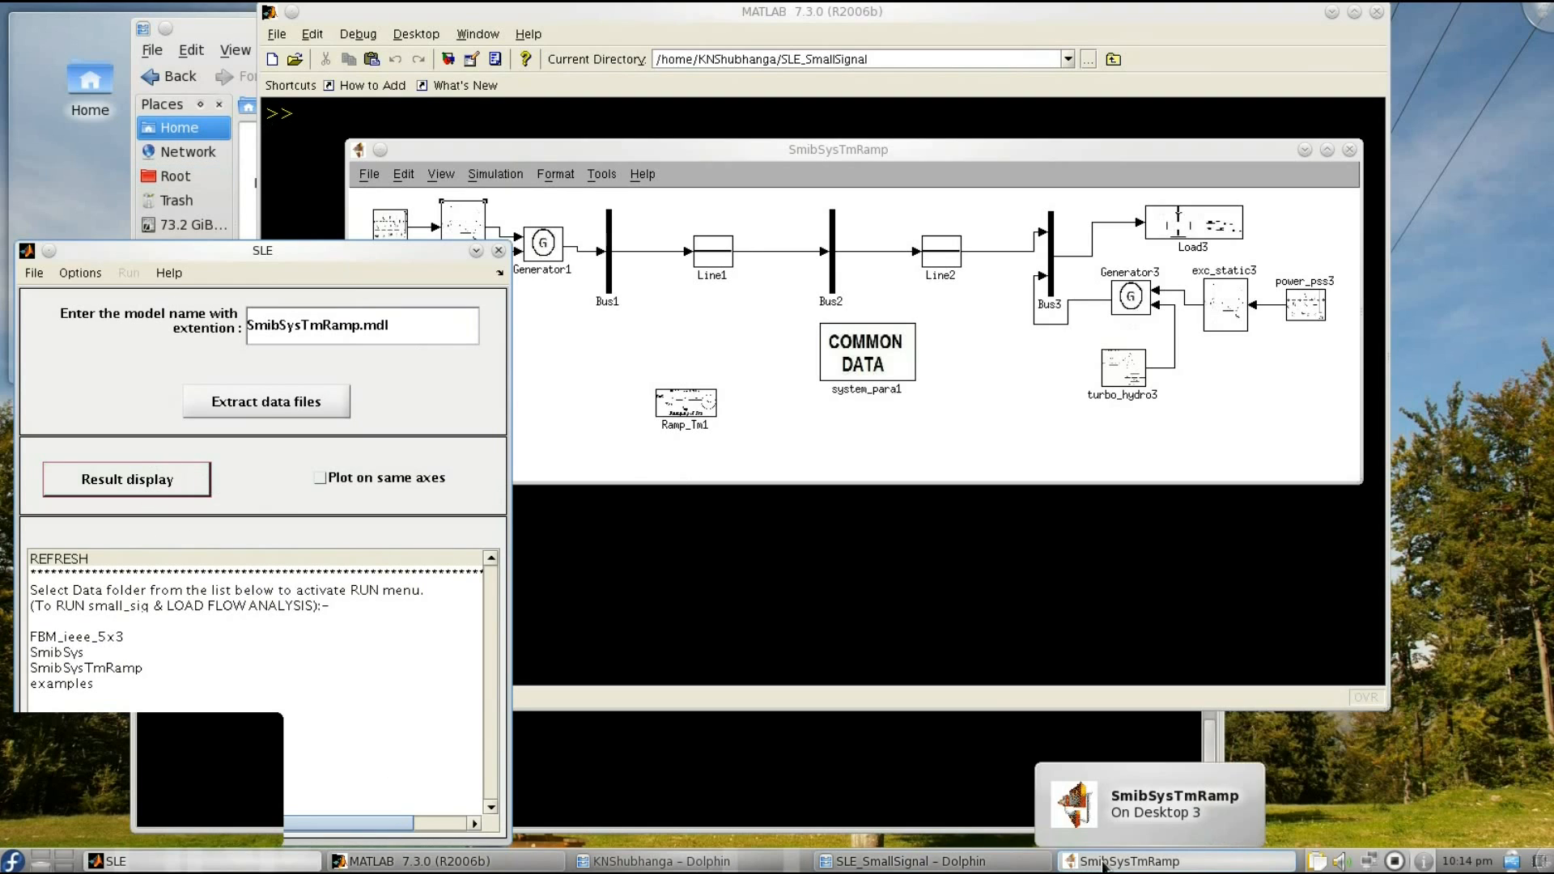
Switch to the SLE_SmallSignal folder in Dolphin and open yform.m from PfTransFiles.
{"action": "left_click", "coordinate": [940, 863]}
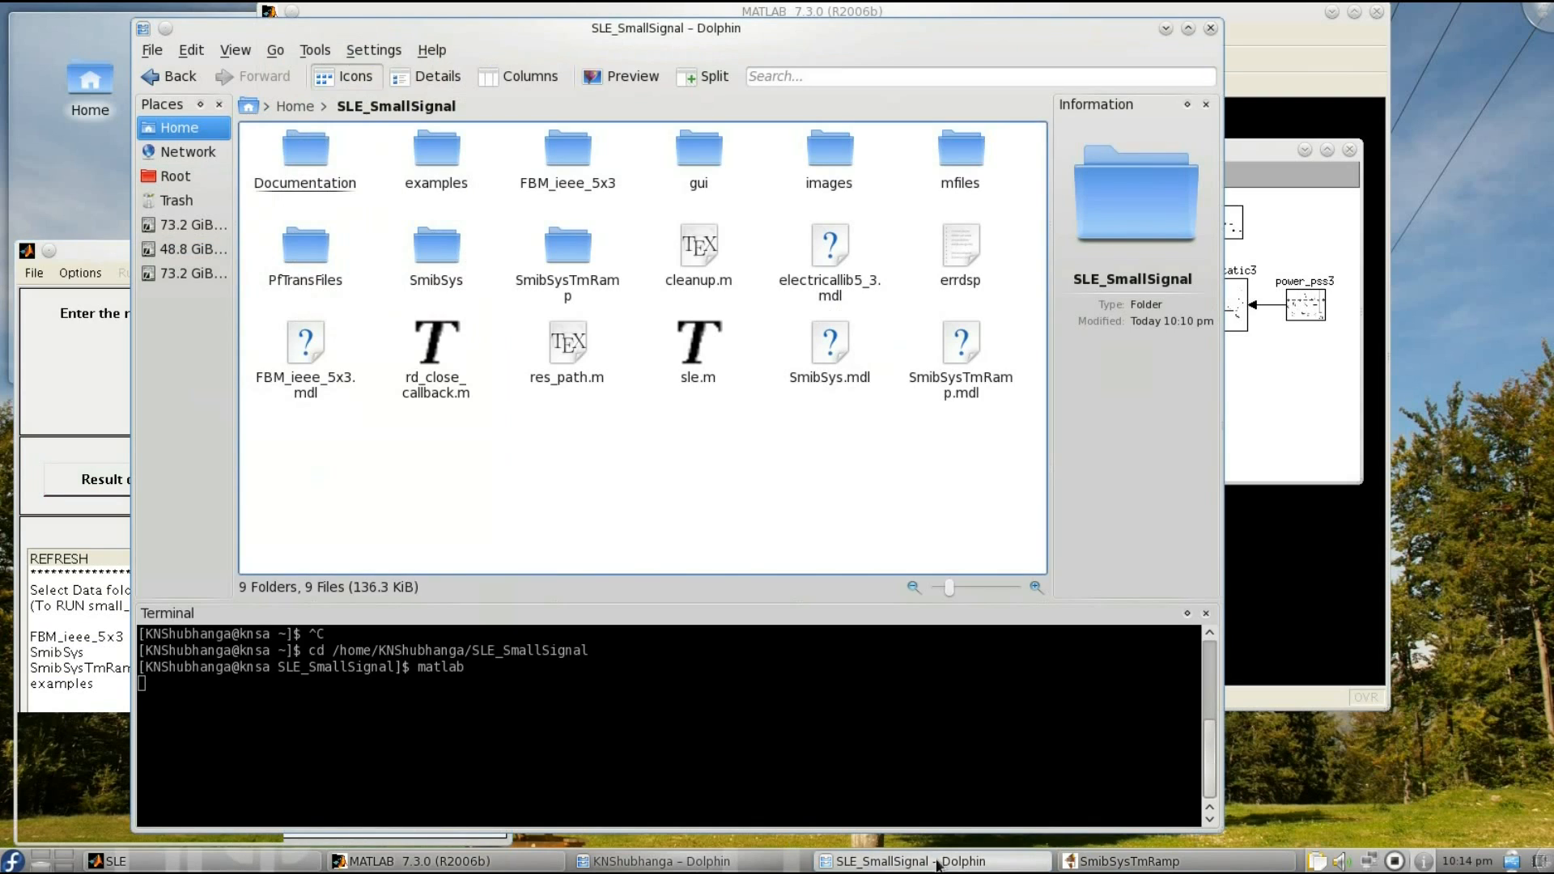
{"action": "left_click", "coordinate": [305, 251]}
{"action": "scroll", "coordinate": [557, 366], "scroll_direction": "down", "scroll_amount": 3}
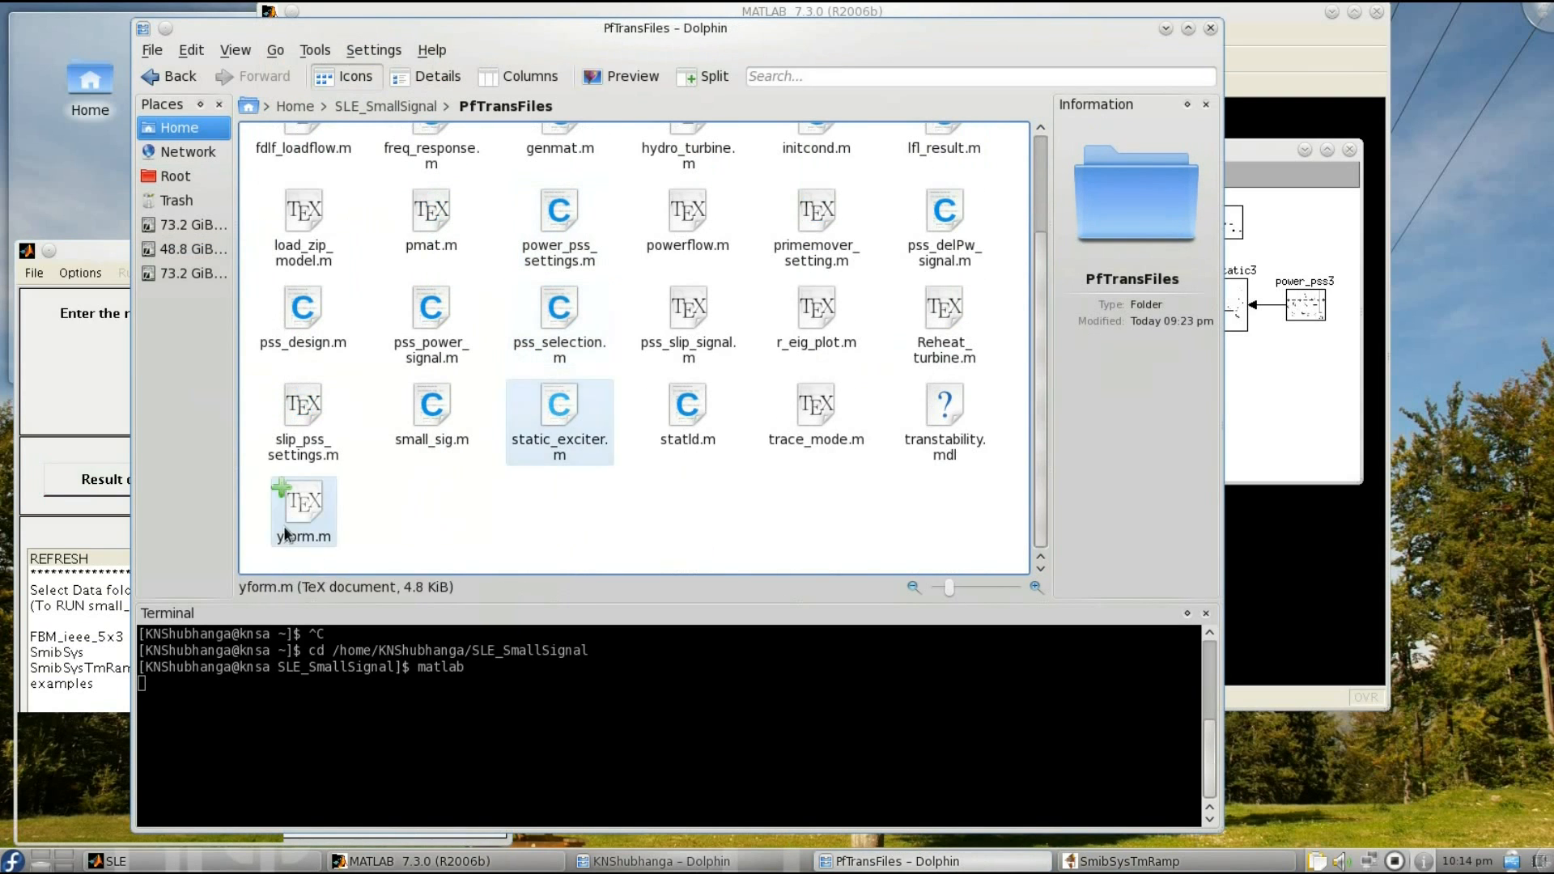
{"action": "left_click", "coordinate": [301, 509]}
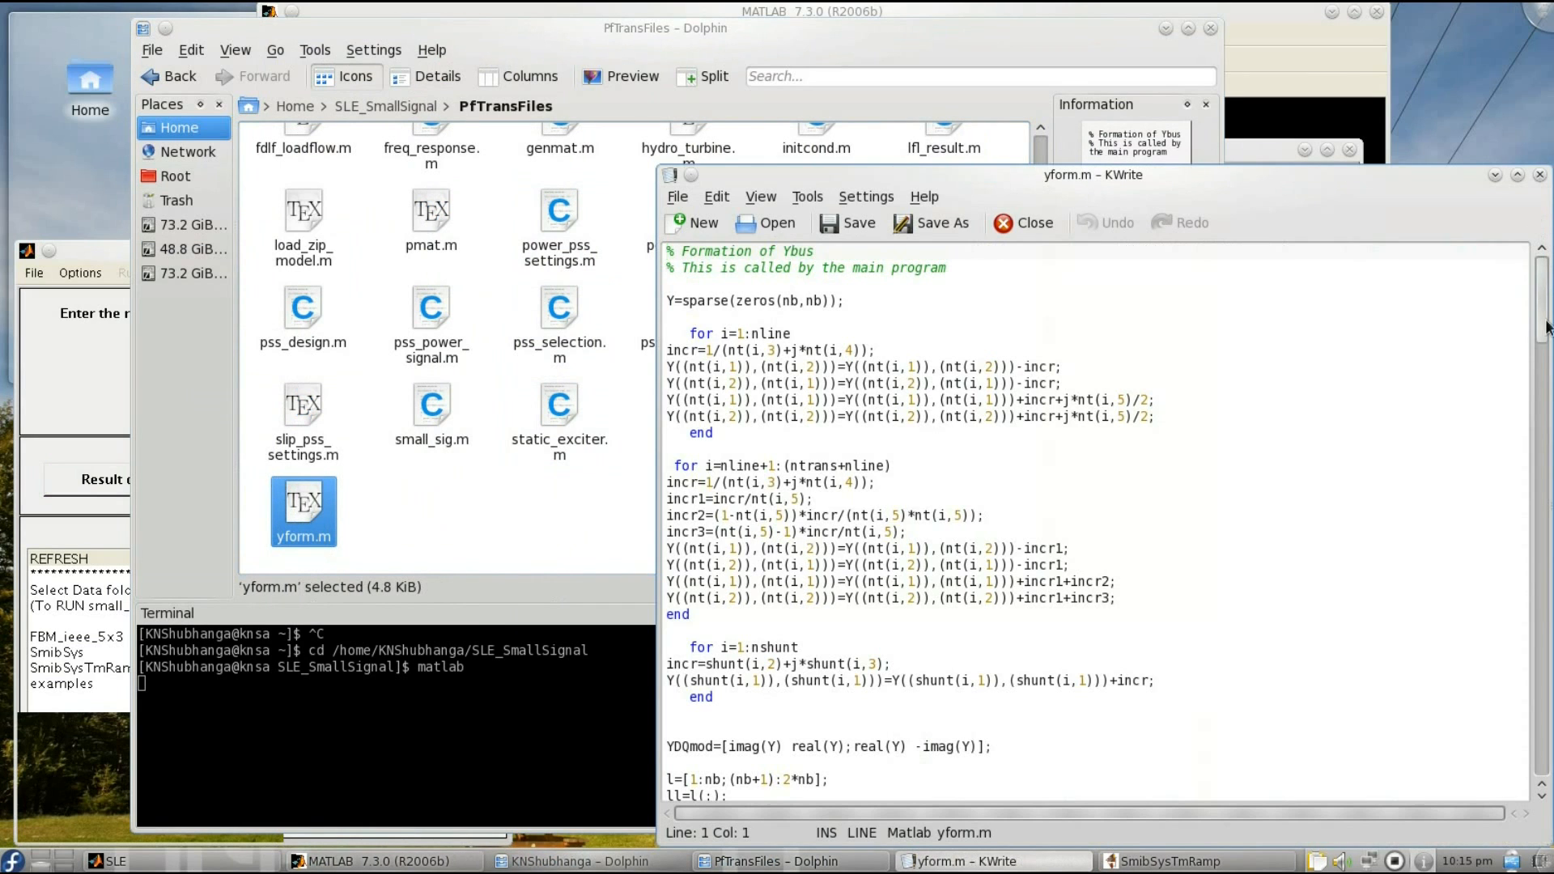
Set RampLevel to 4 at the end of yform.m, save and close the file, and return to the SLE_SmallSignal folder.
{"action": "left_click_drag", "start_coordinate": [1544, 328], "coordinate": [1544, 761]}
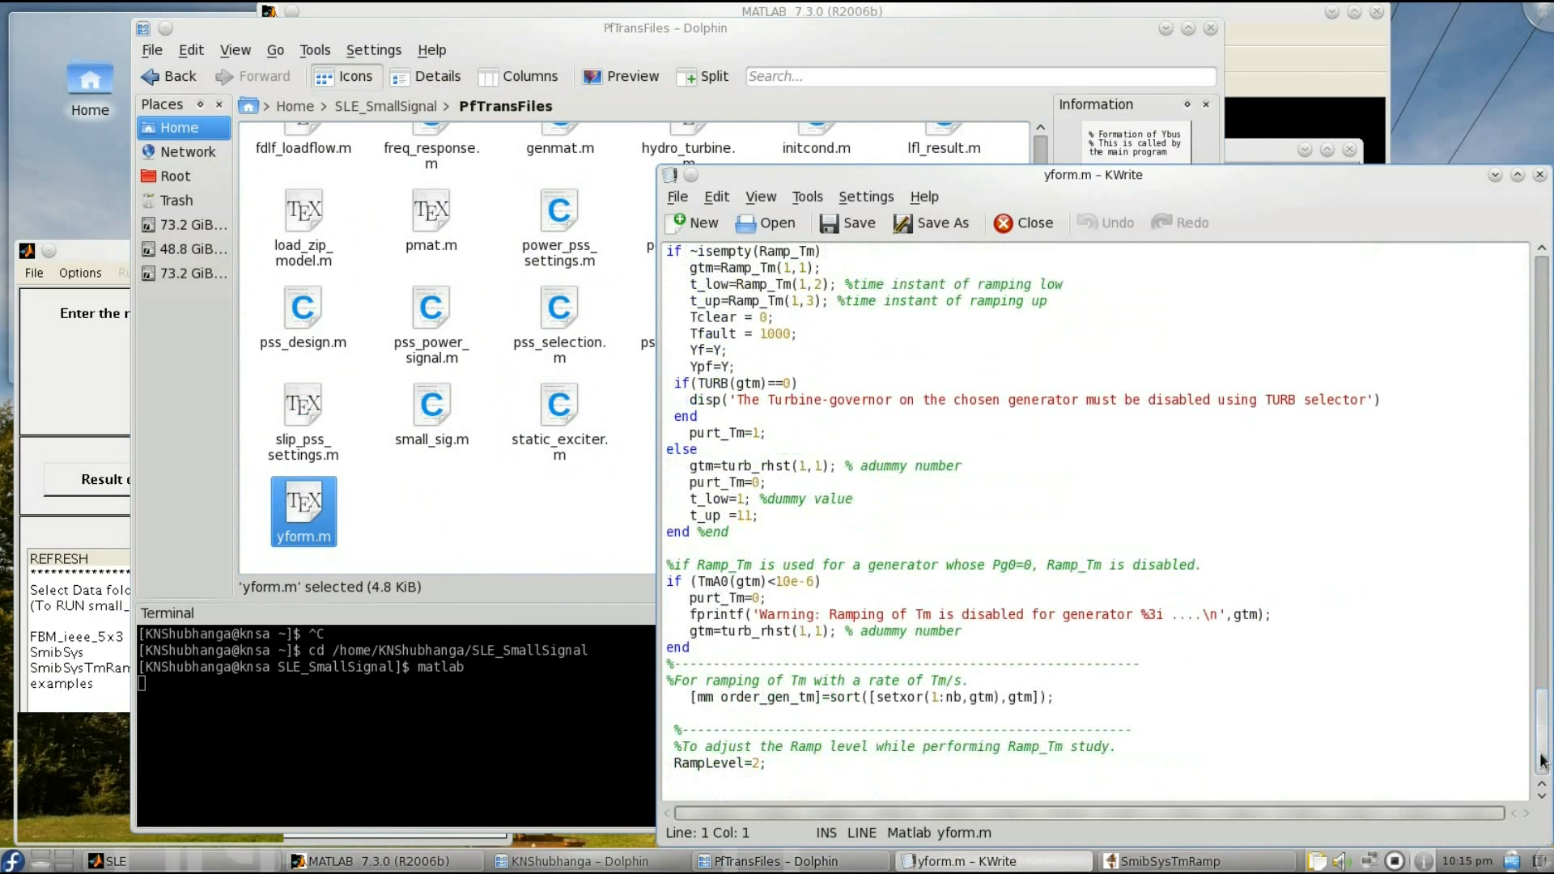
{"action": "left_click", "coordinate": [758, 762]}
{"action": "key", "text": "BackSpace"}
{"action": "type", "text": "4"}
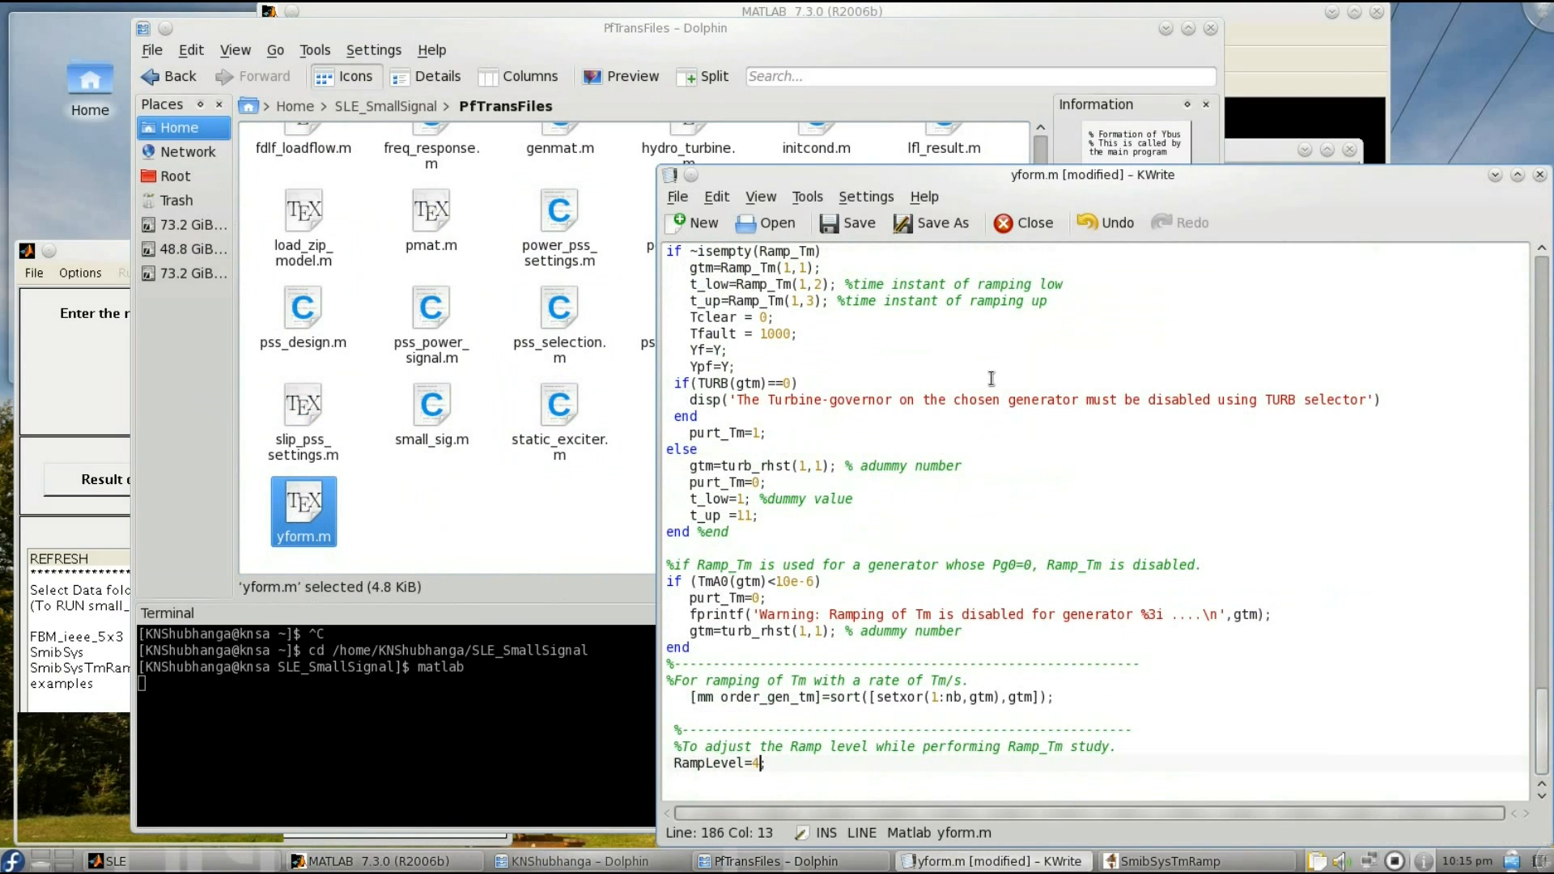
{"action": "left_click", "coordinate": [863, 226]}
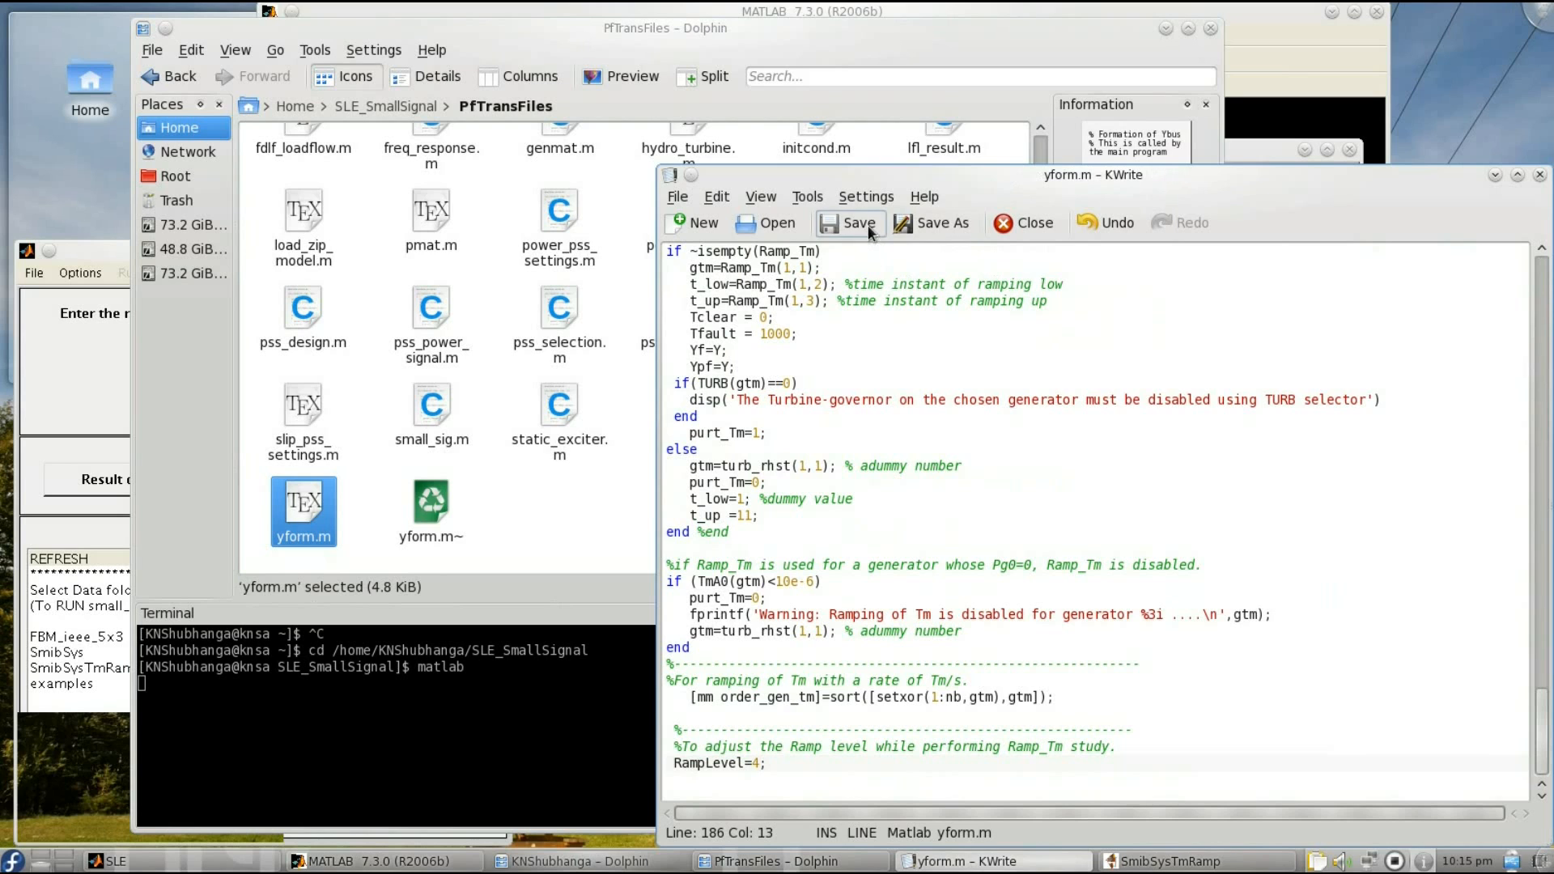
{"action": "left_click", "coordinate": [1540, 177]}
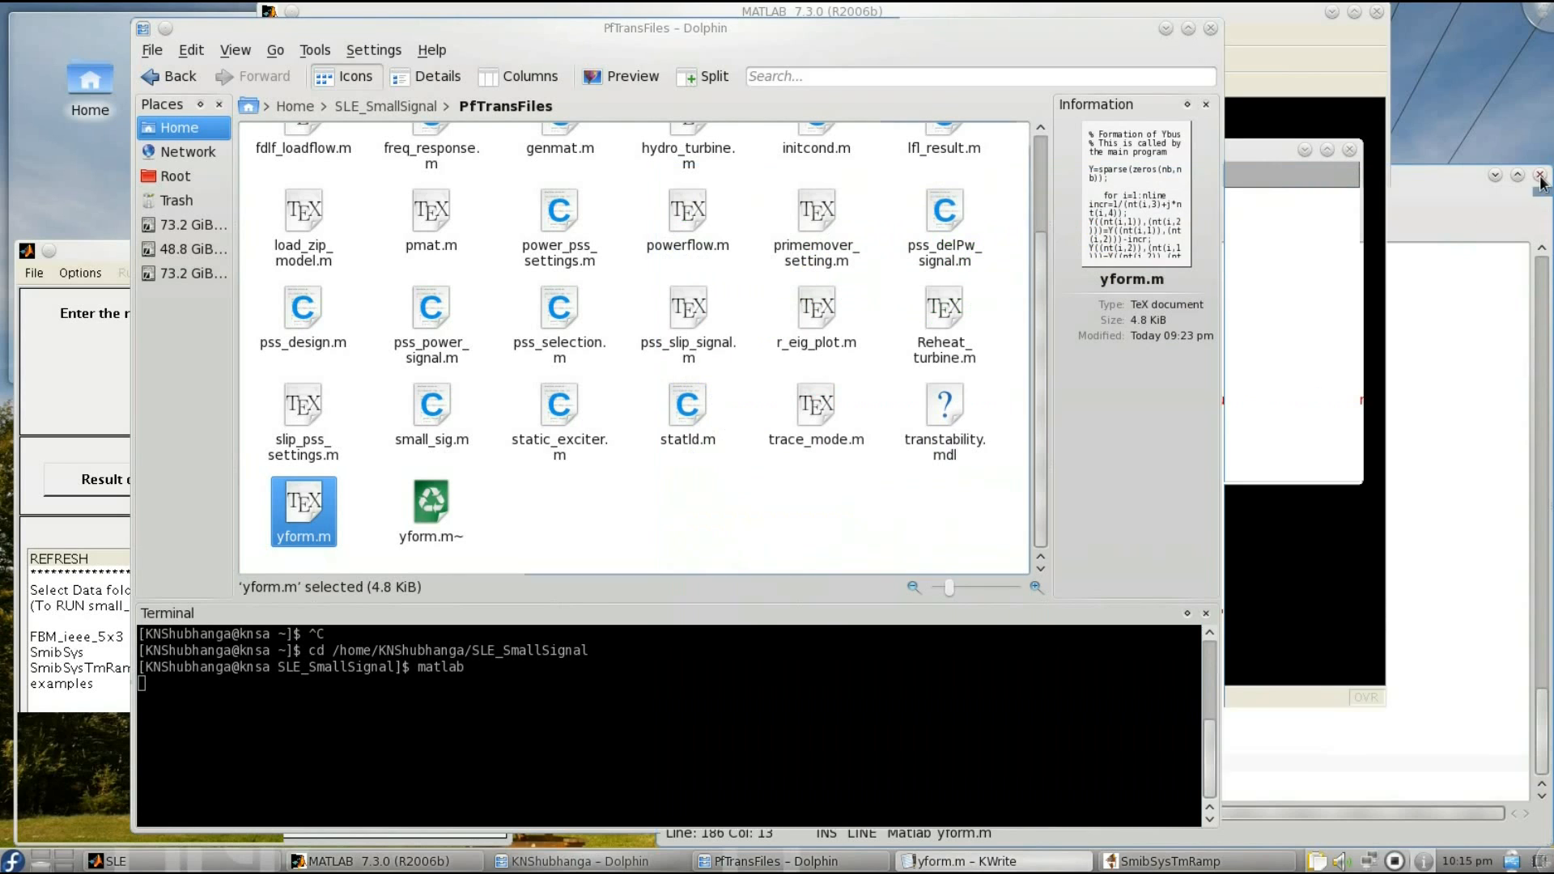
{"action": "left_click", "coordinate": [424, 105]}
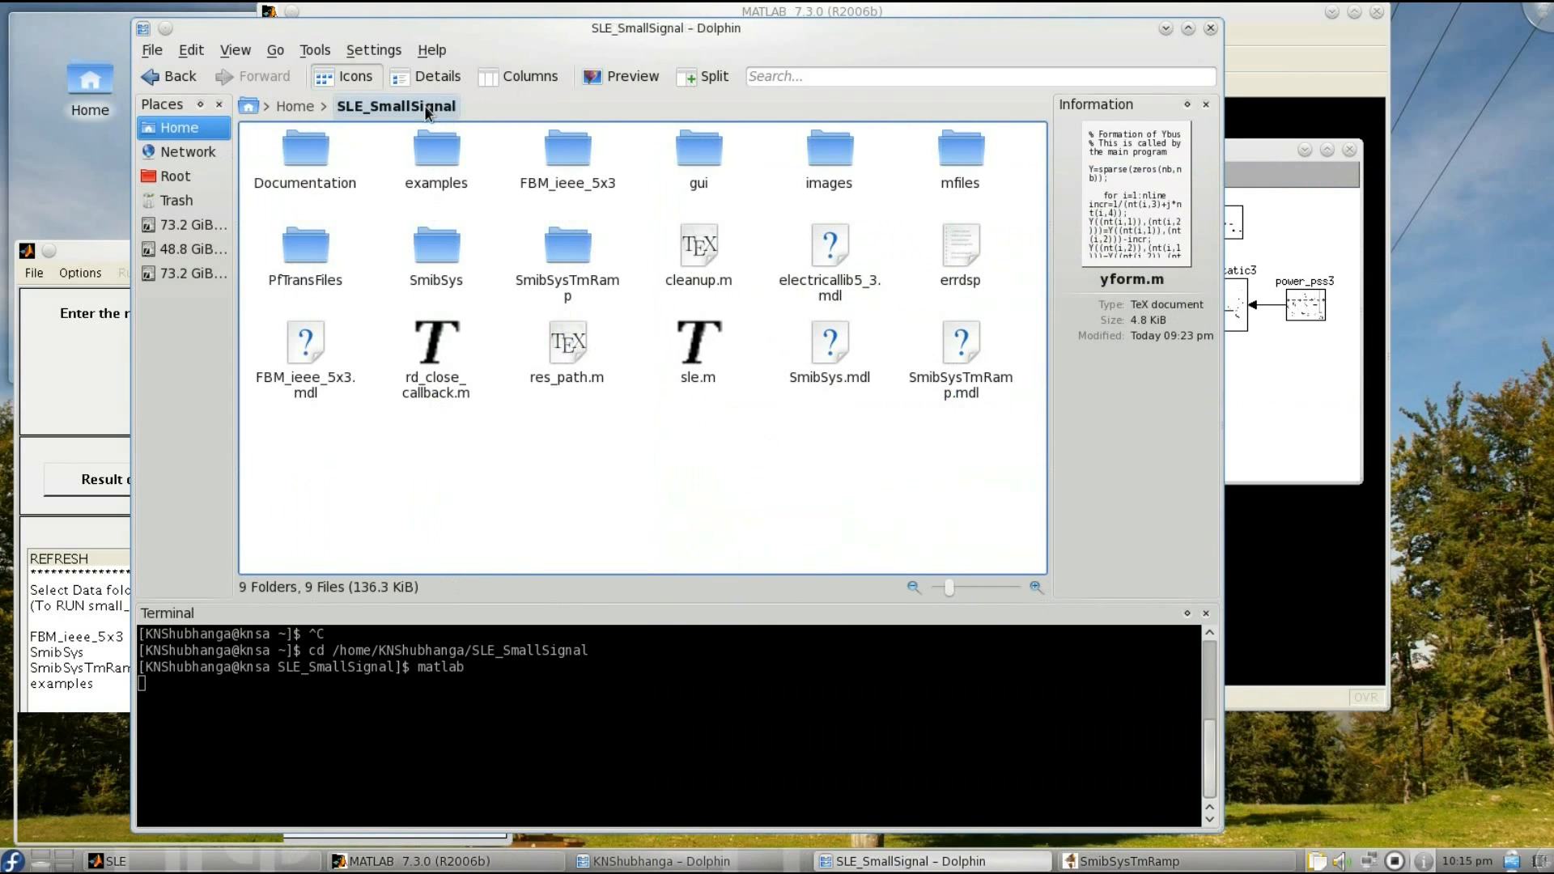
Switch back to the SLE window, reposition it over the file manager, and bring it to the front.
{"action": "left_click", "coordinate": [63, 376]}
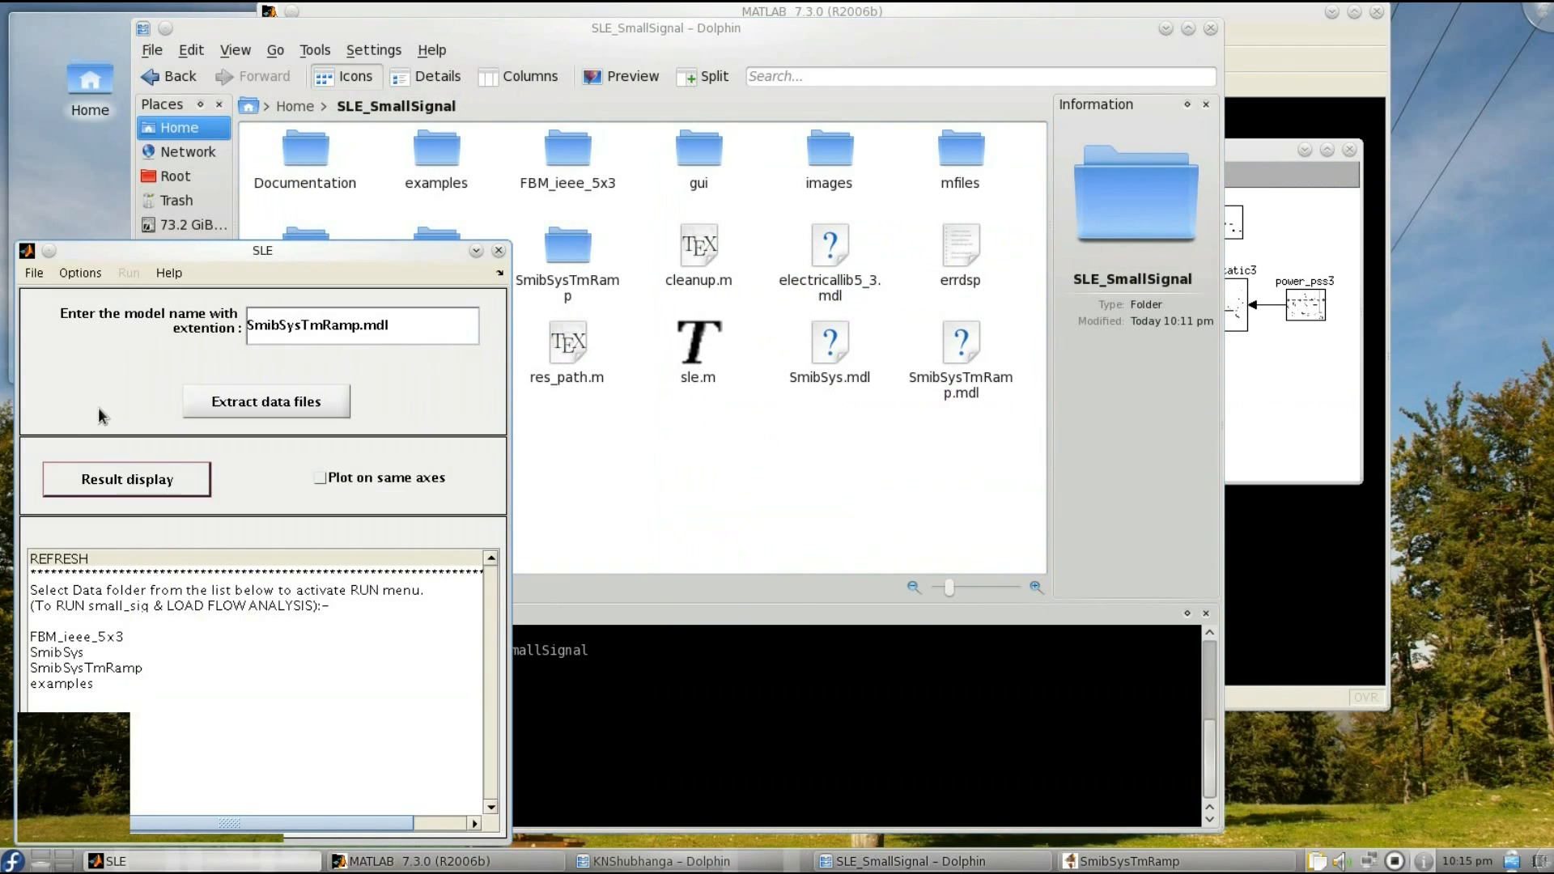
{"action": "left_click_drag", "start_coordinate": [241, 249], "coordinate": [350, 241]}
{"action": "left_click", "coordinate": [671, 771]}
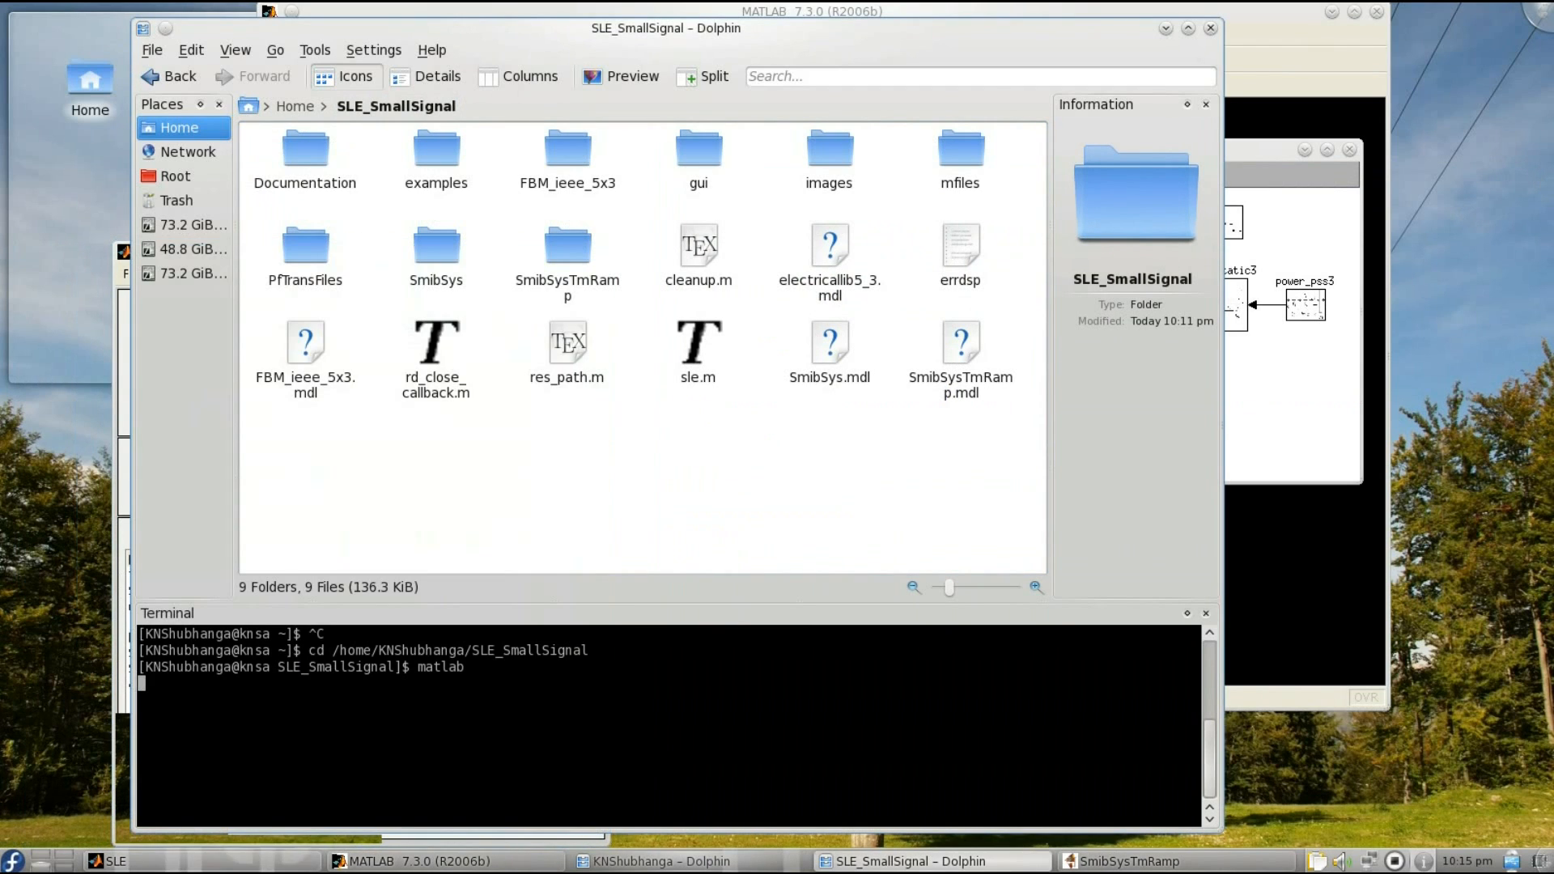
{"action": "left_click", "coordinate": [188, 860]}
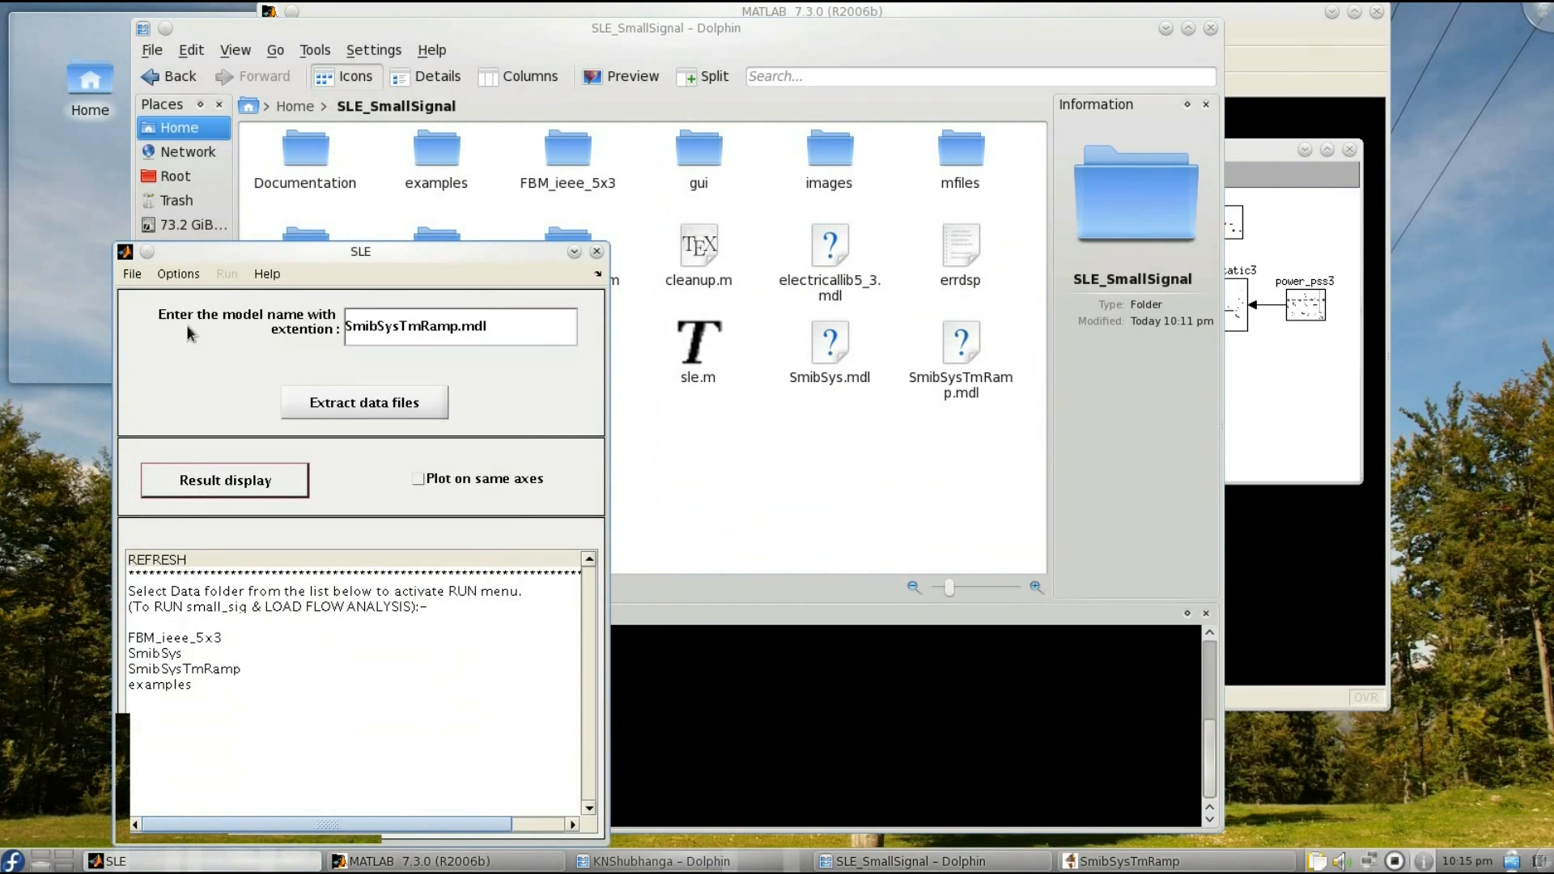
Run the small-signal transient stability analysis on the SmibSysTmRamp data folder for 5 seconds, create the data files, and close the report.
{"action": "left_click", "coordinate": [170, 670]}
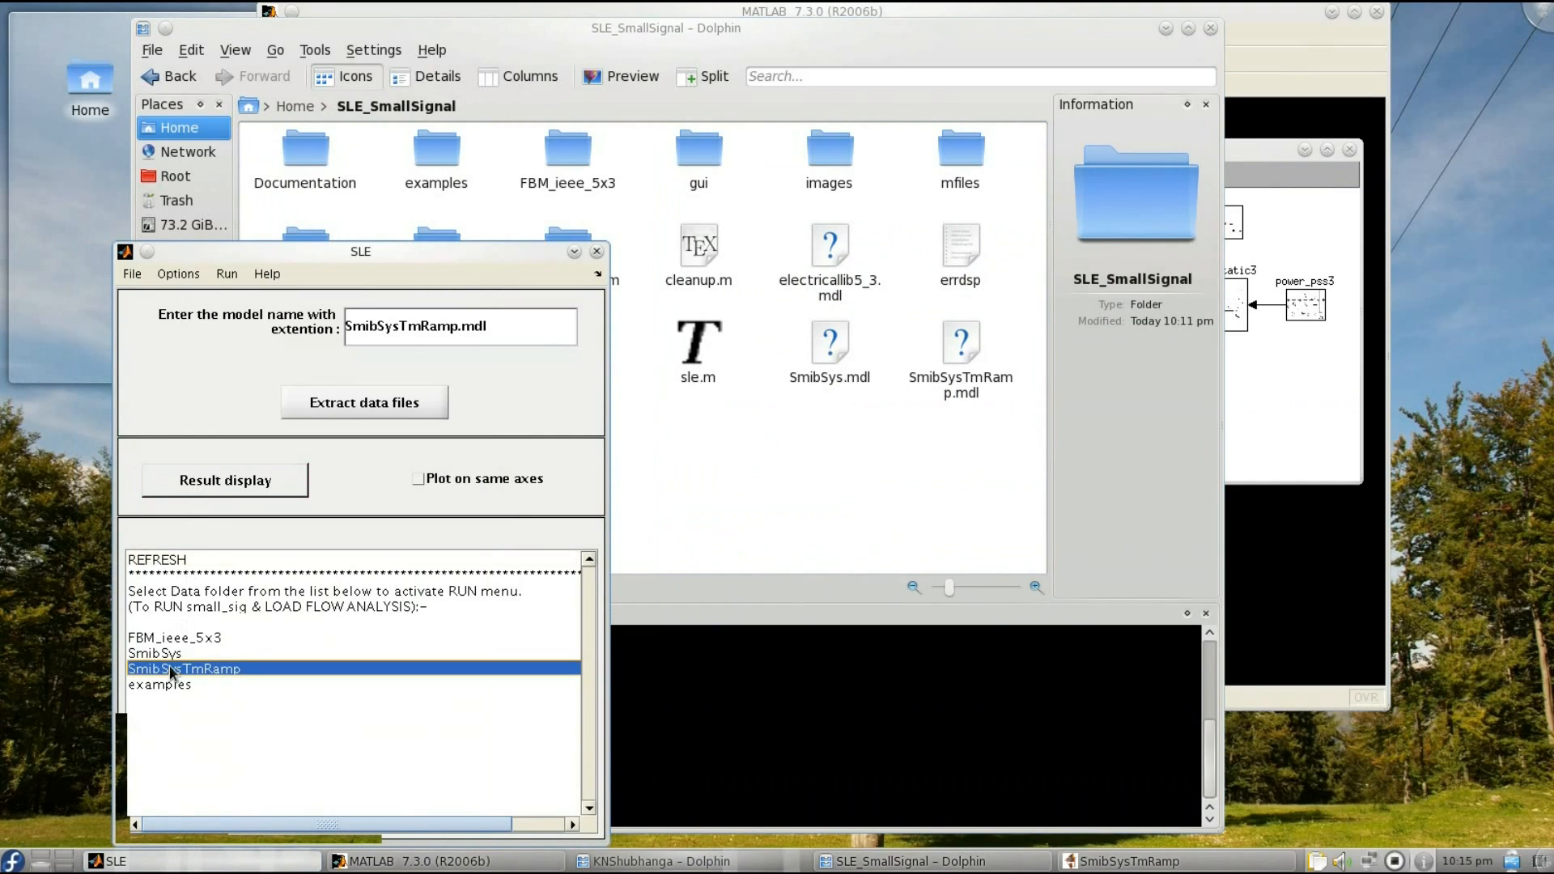
{"action": "left_click", "coordinate": [235, 280]}
{"action": "mouse_move", "coordinate": [264, 318]}
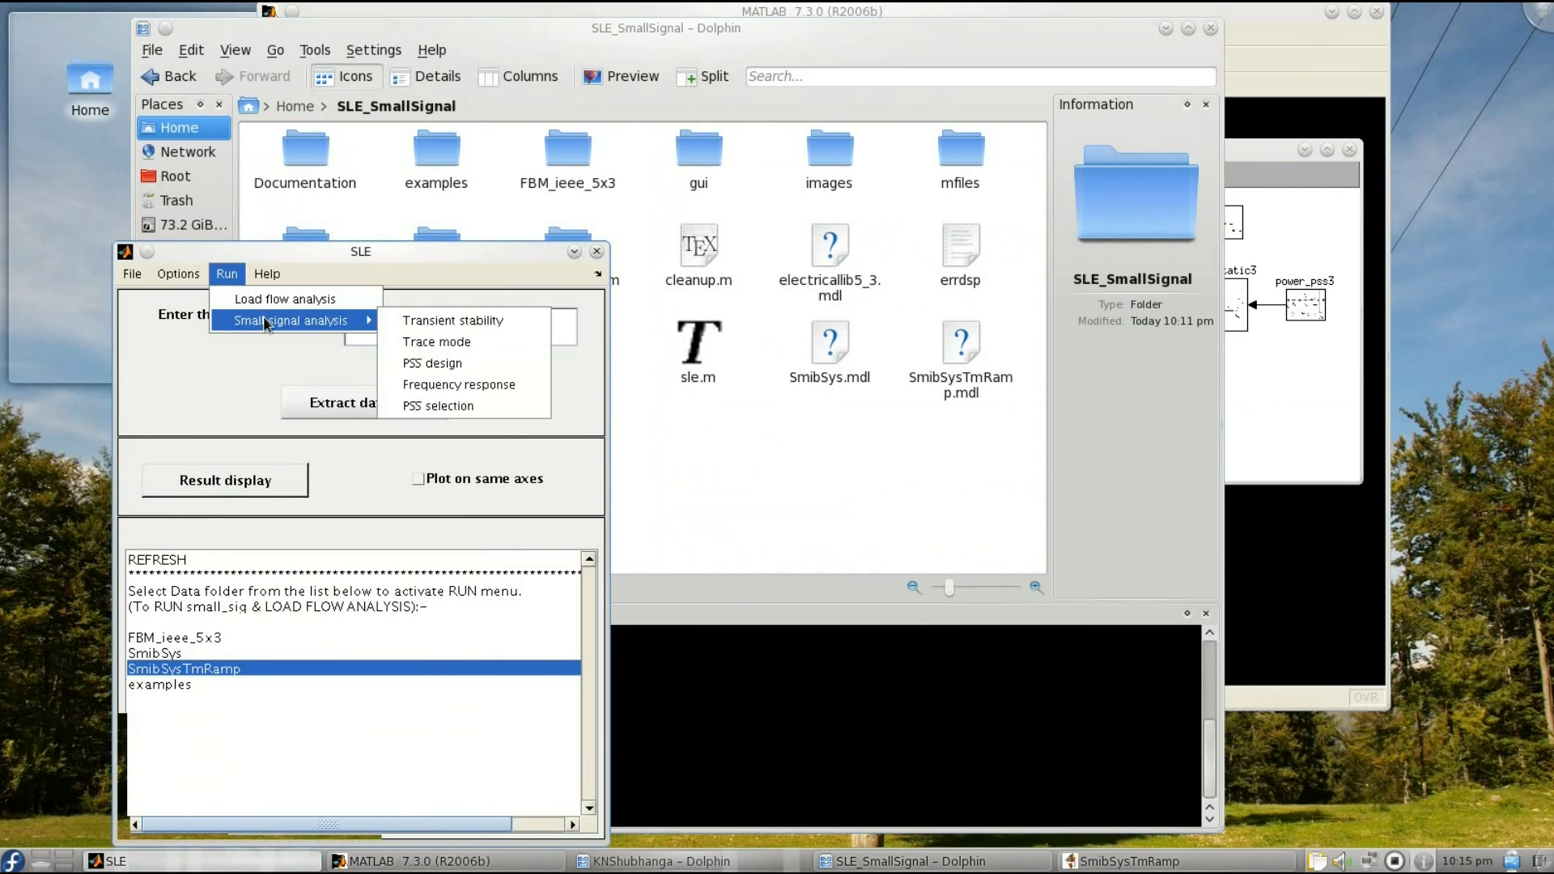
{"action": "left_click", "coordinate": [424, 324]}
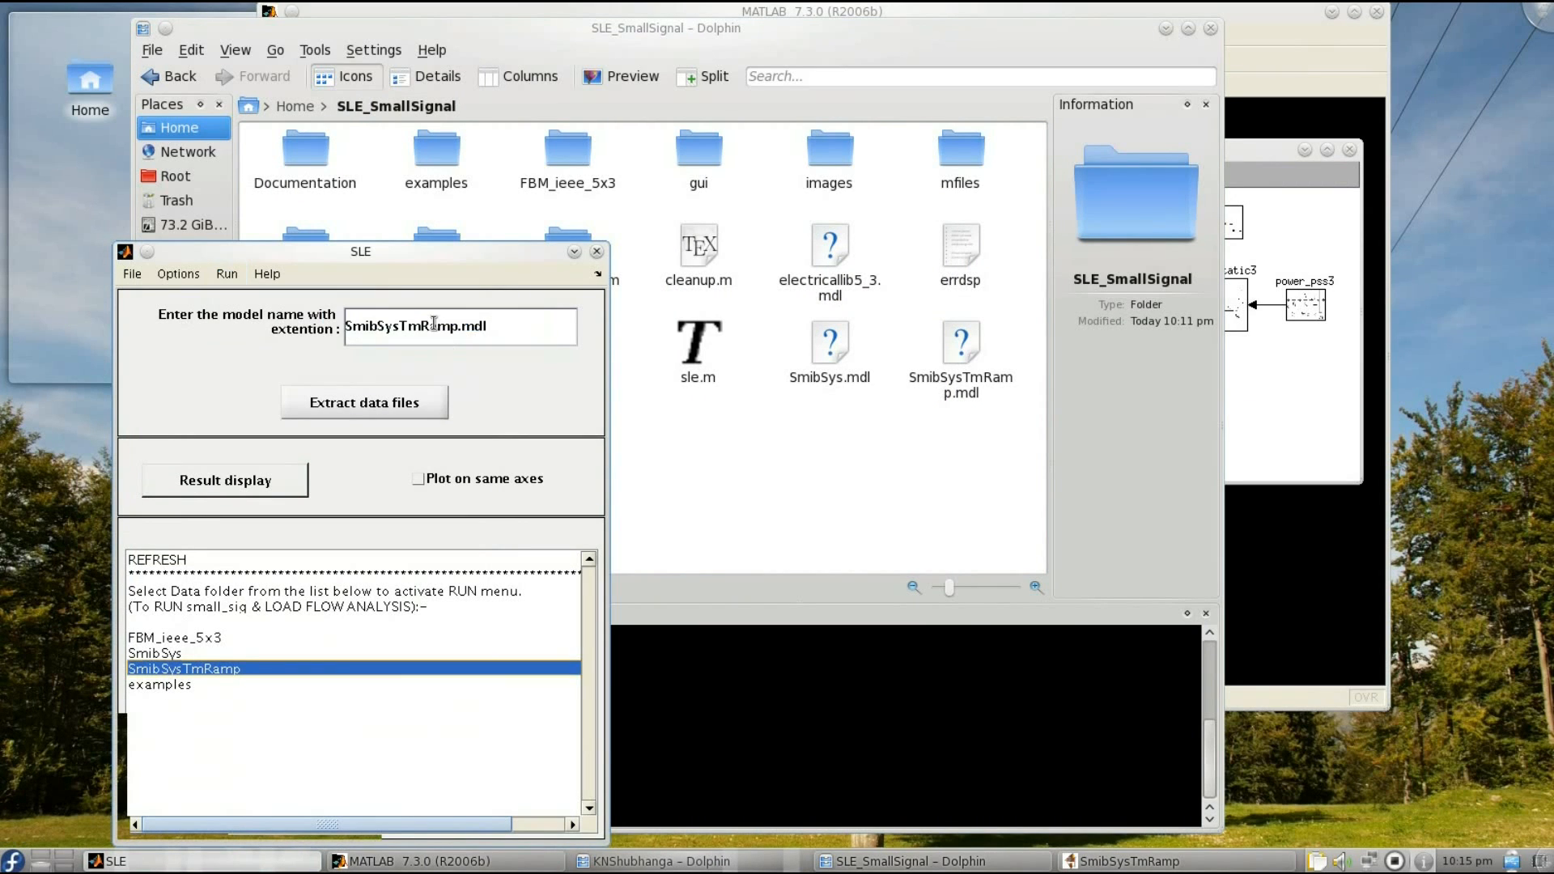
{"action": "left_click", "coordinate": [1314, 435]}
{"action": "left_click", "coordinate": [293, 518]}
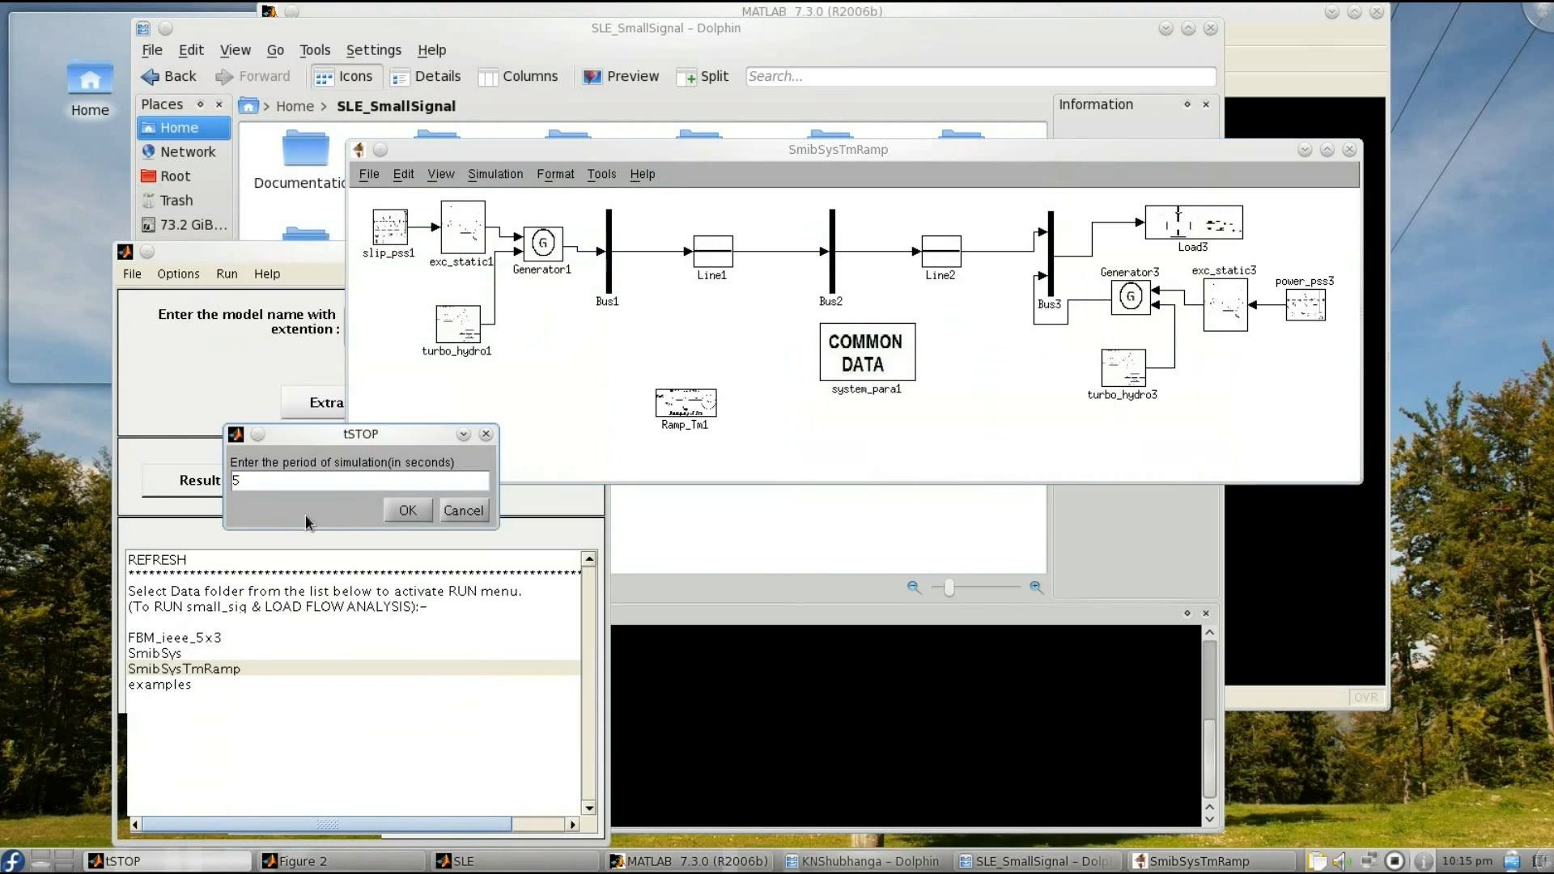
{"action": "left_click", "coordinate": [388, 507]}
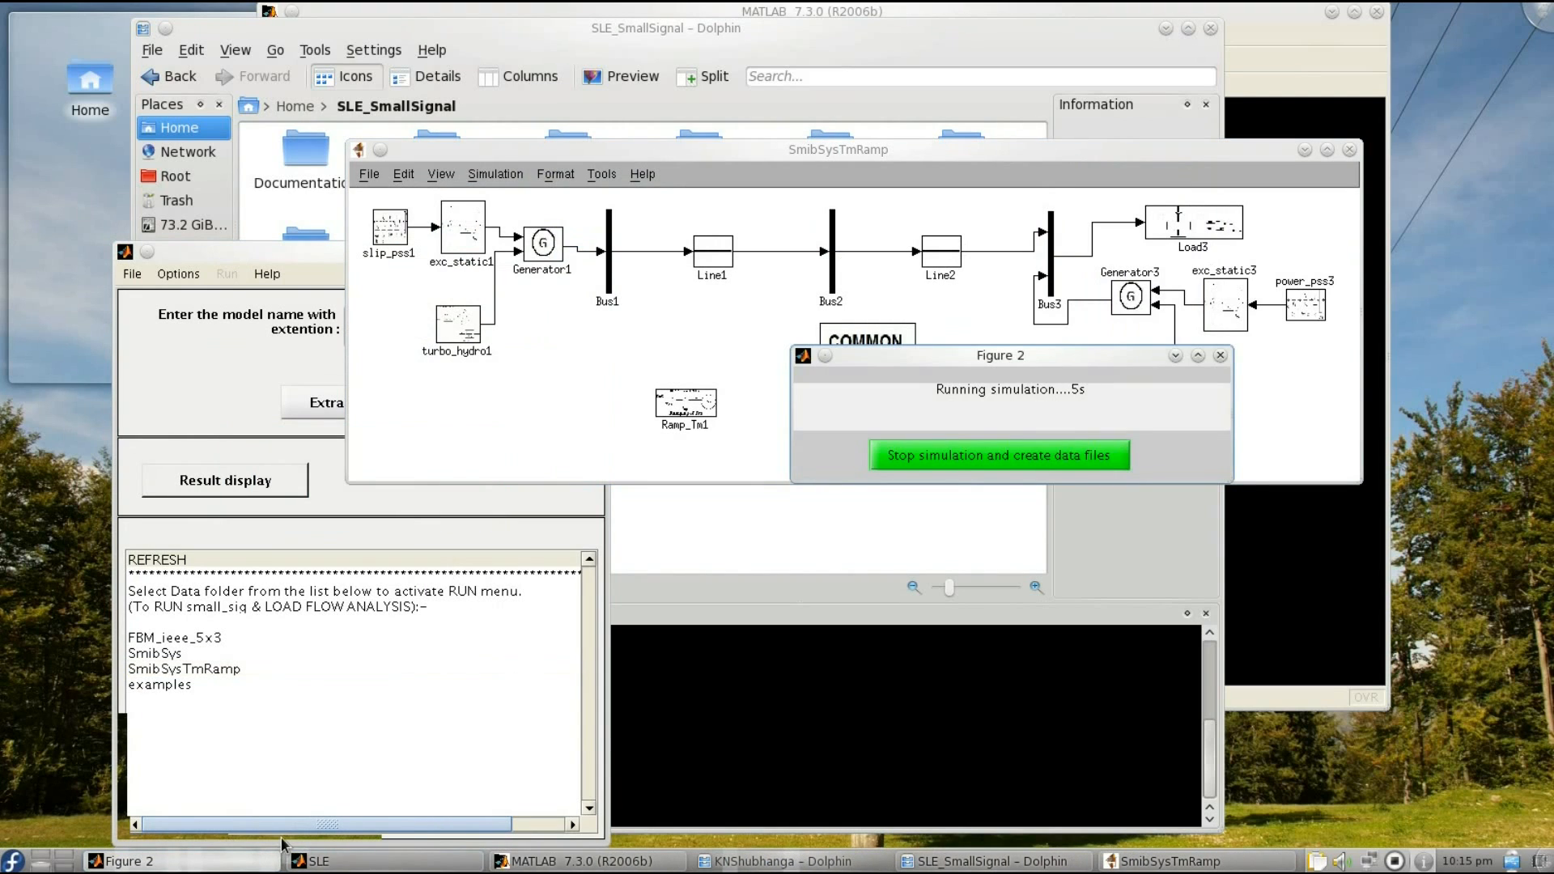
{"action": "left_click", "coordinate": [974, 453]}
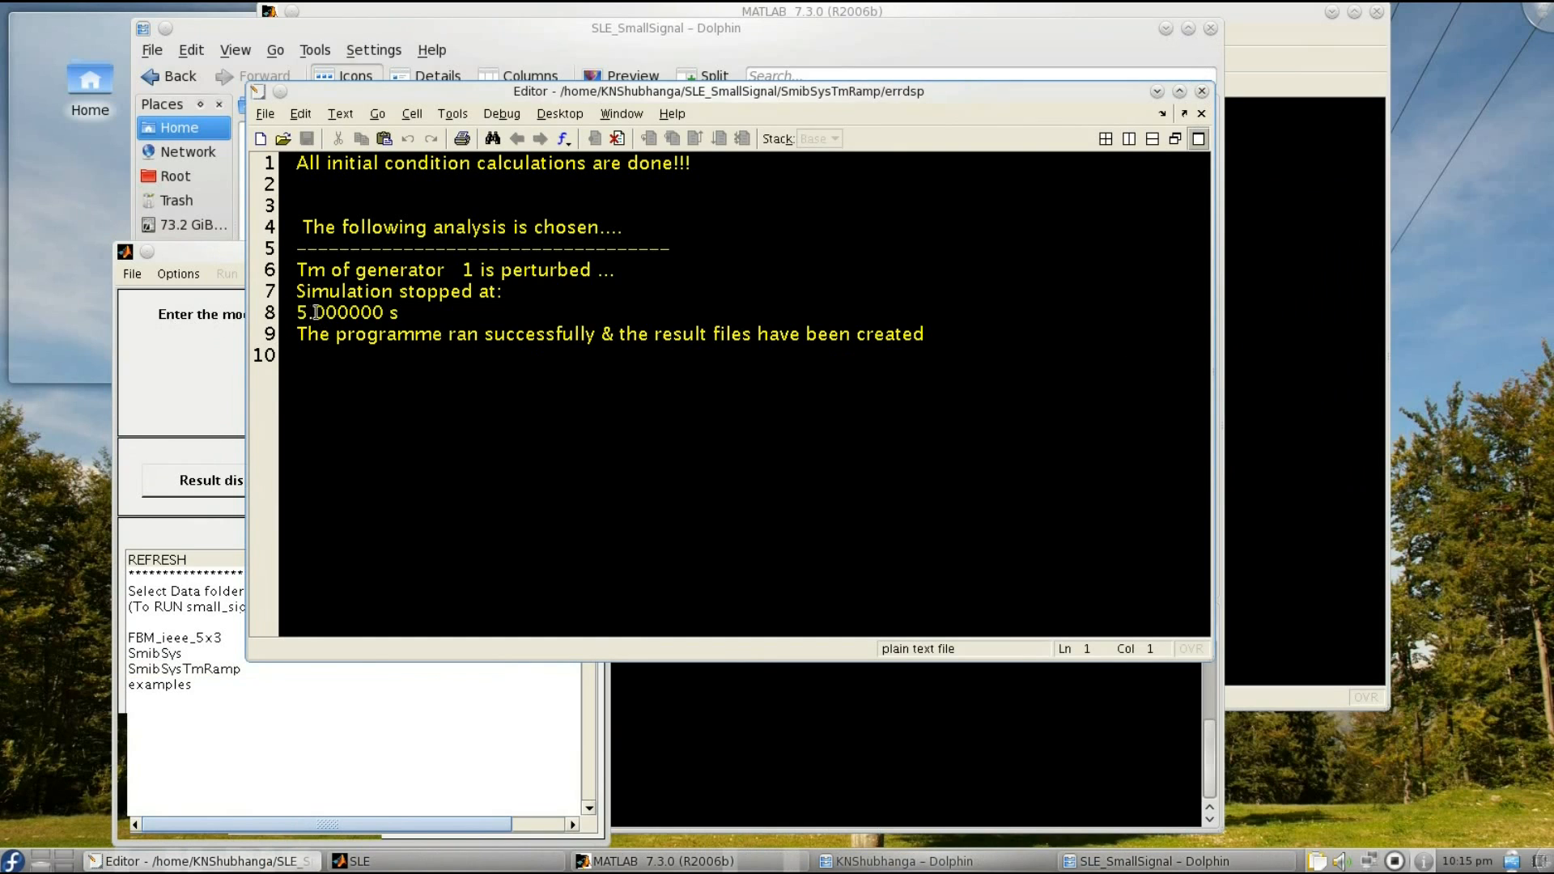
{"action": "left_click", "coordinate": [1202, 92]}
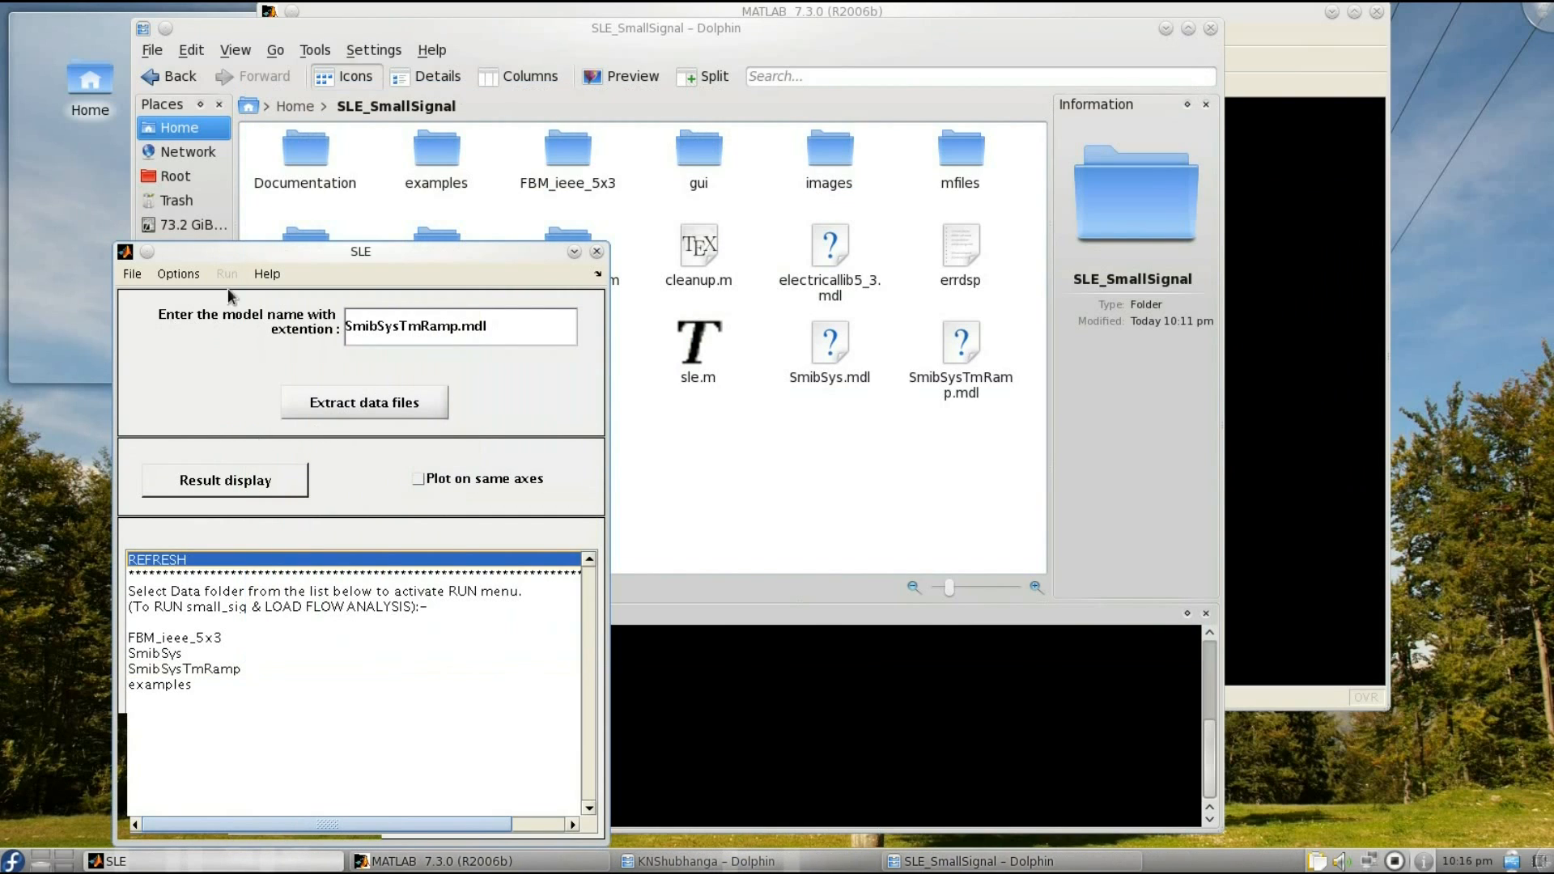
Run the transient stability analysis on SmibSysTmRamp with a 20-second simulation period and create the result data files.
{"action": "left_click", "coordinate": [201, 669]}
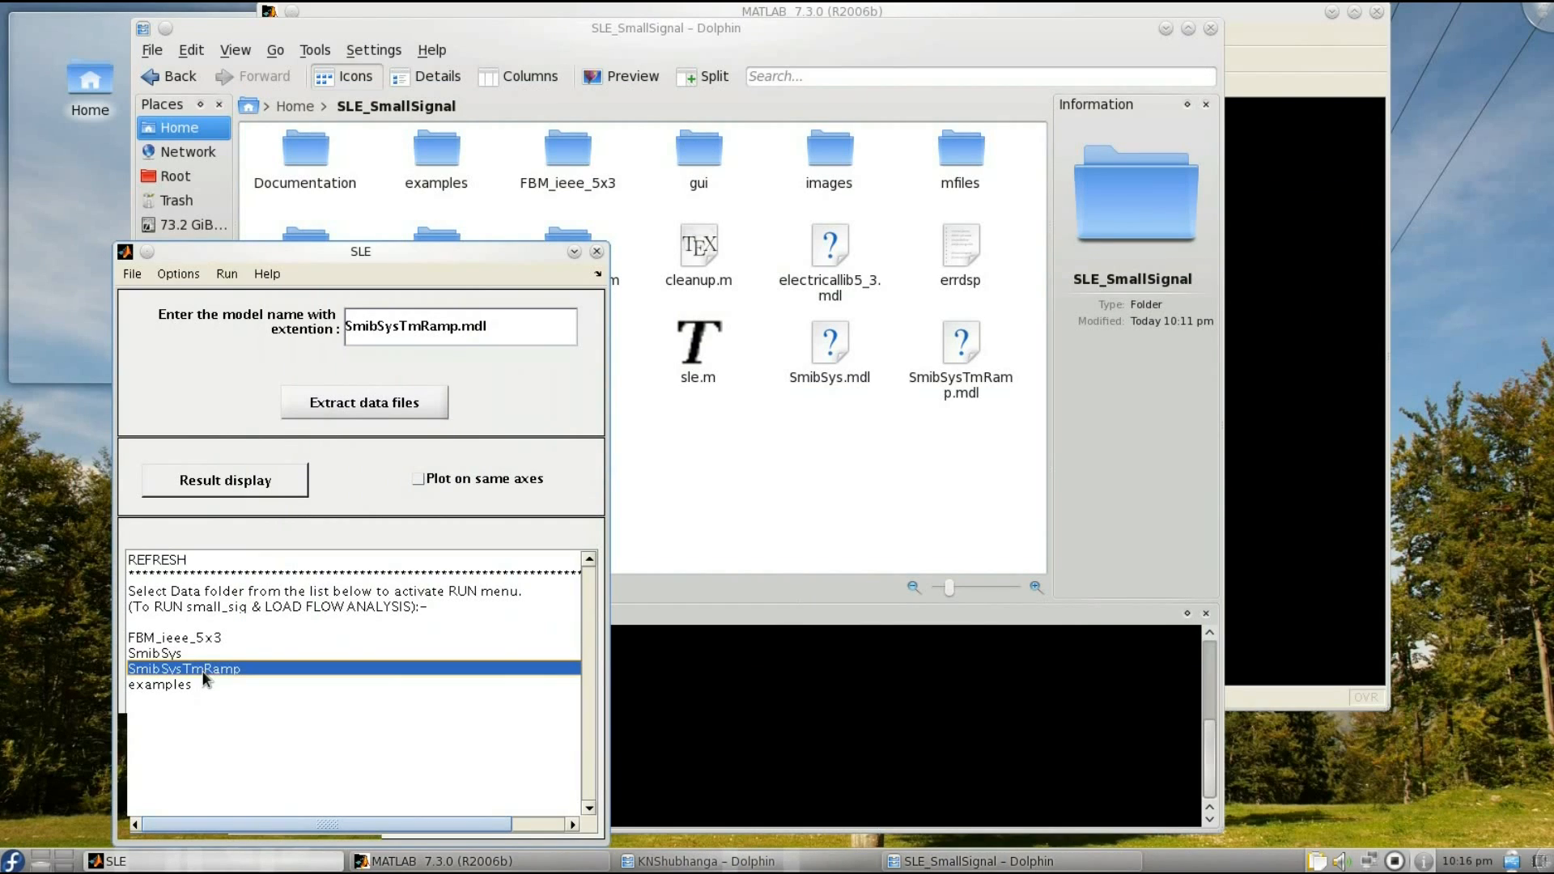
{"action": "left_click", "coordinate": [227, 273]}
{"action": "mouse_move", "coordinate": [254, 322]}
{"action": "left_click", "coordinate": [488, 324]}
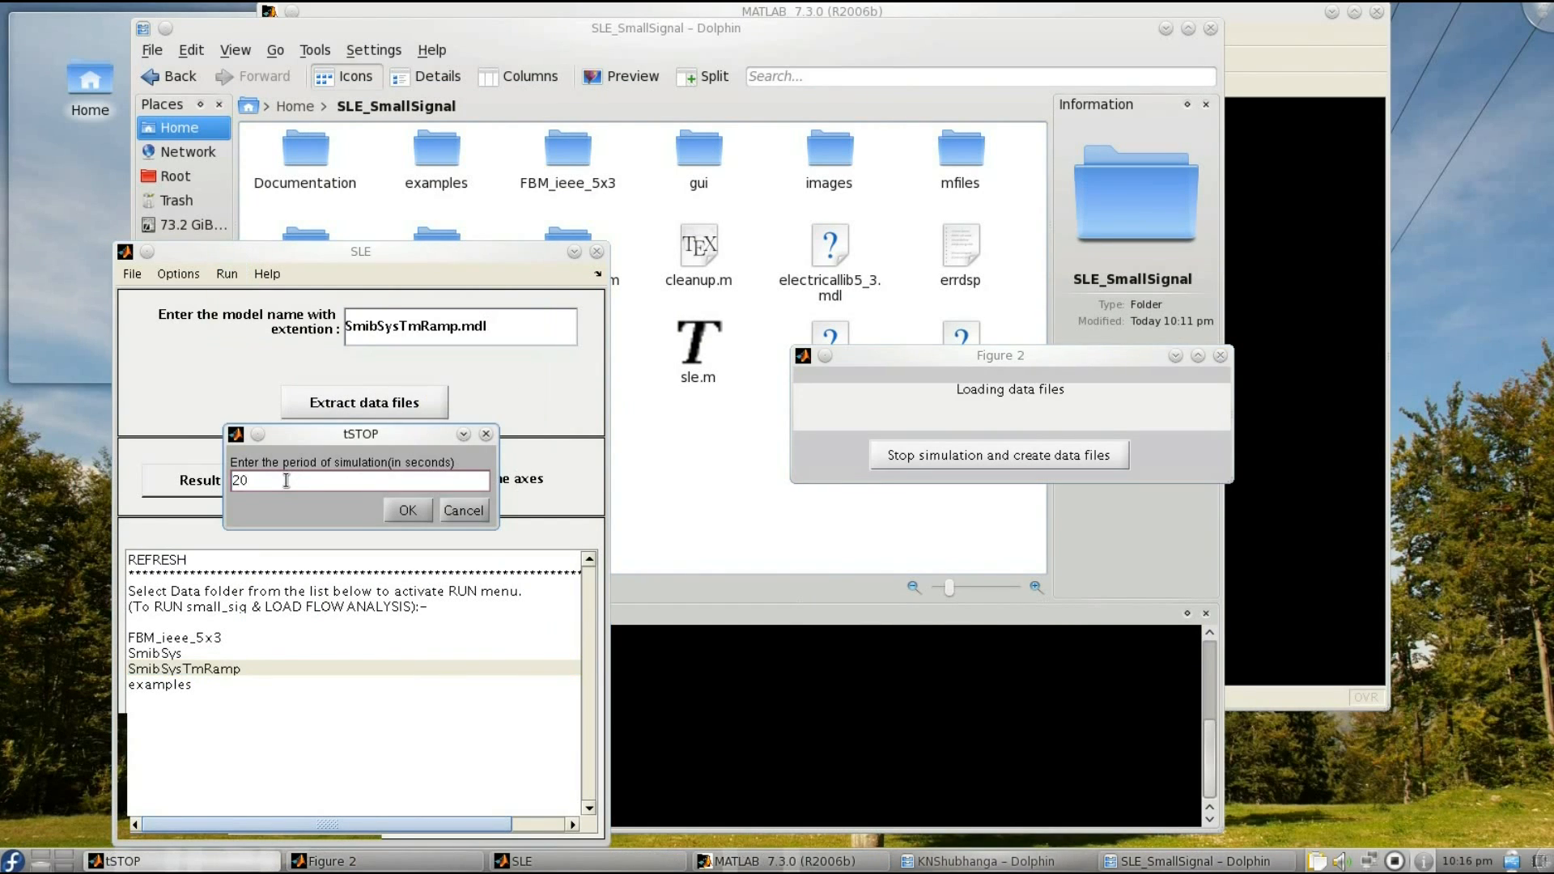
{"action": "left_click", "coordinate": [400, 505]}
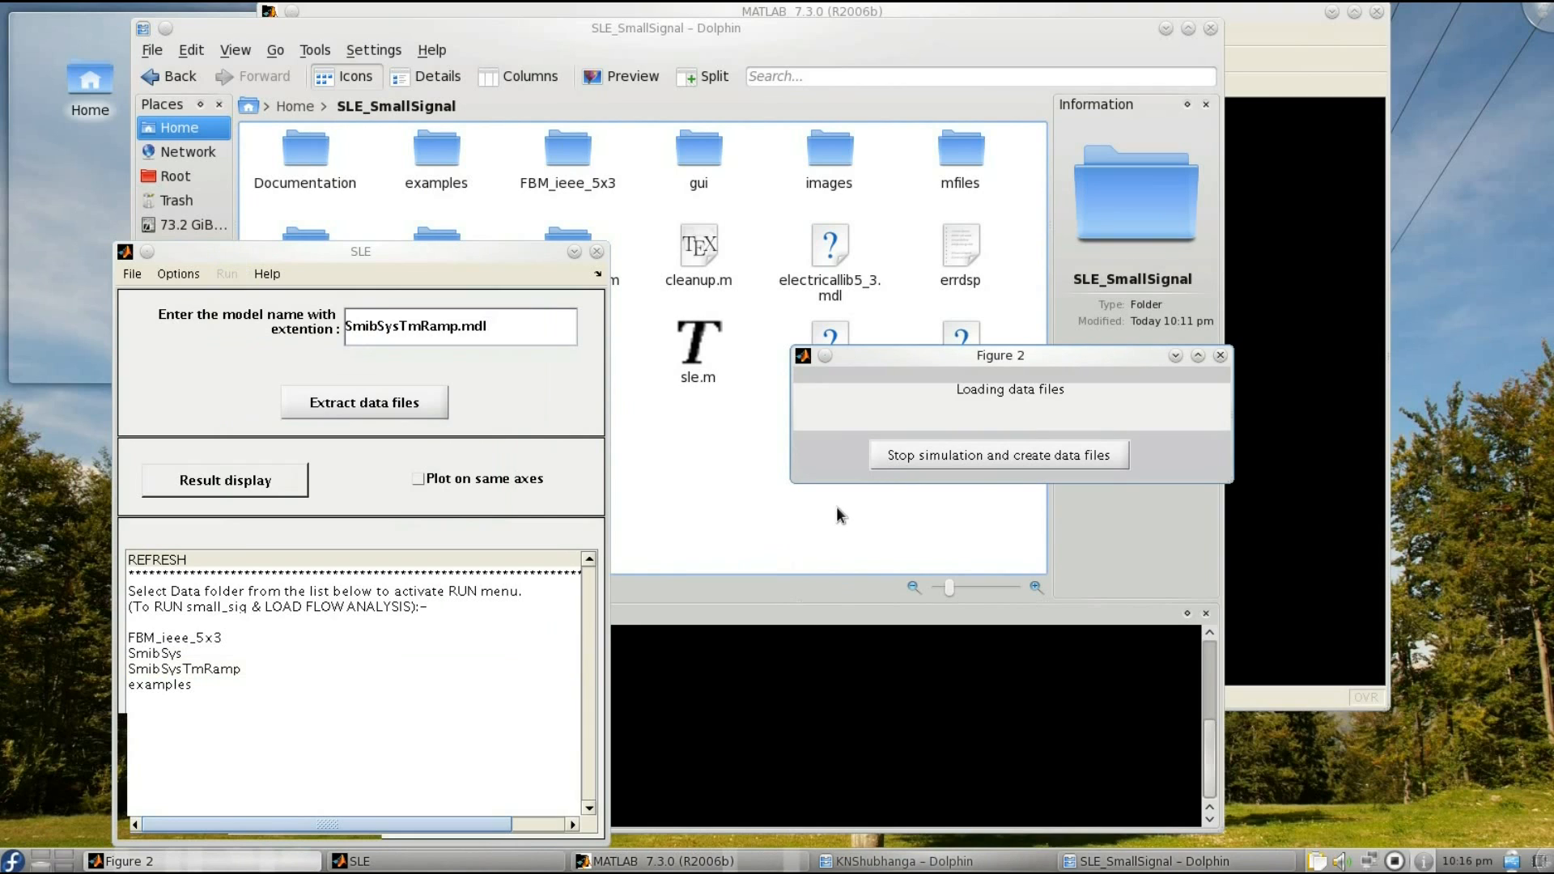
{"action": "left_click", "coordinate": [893, 459]}
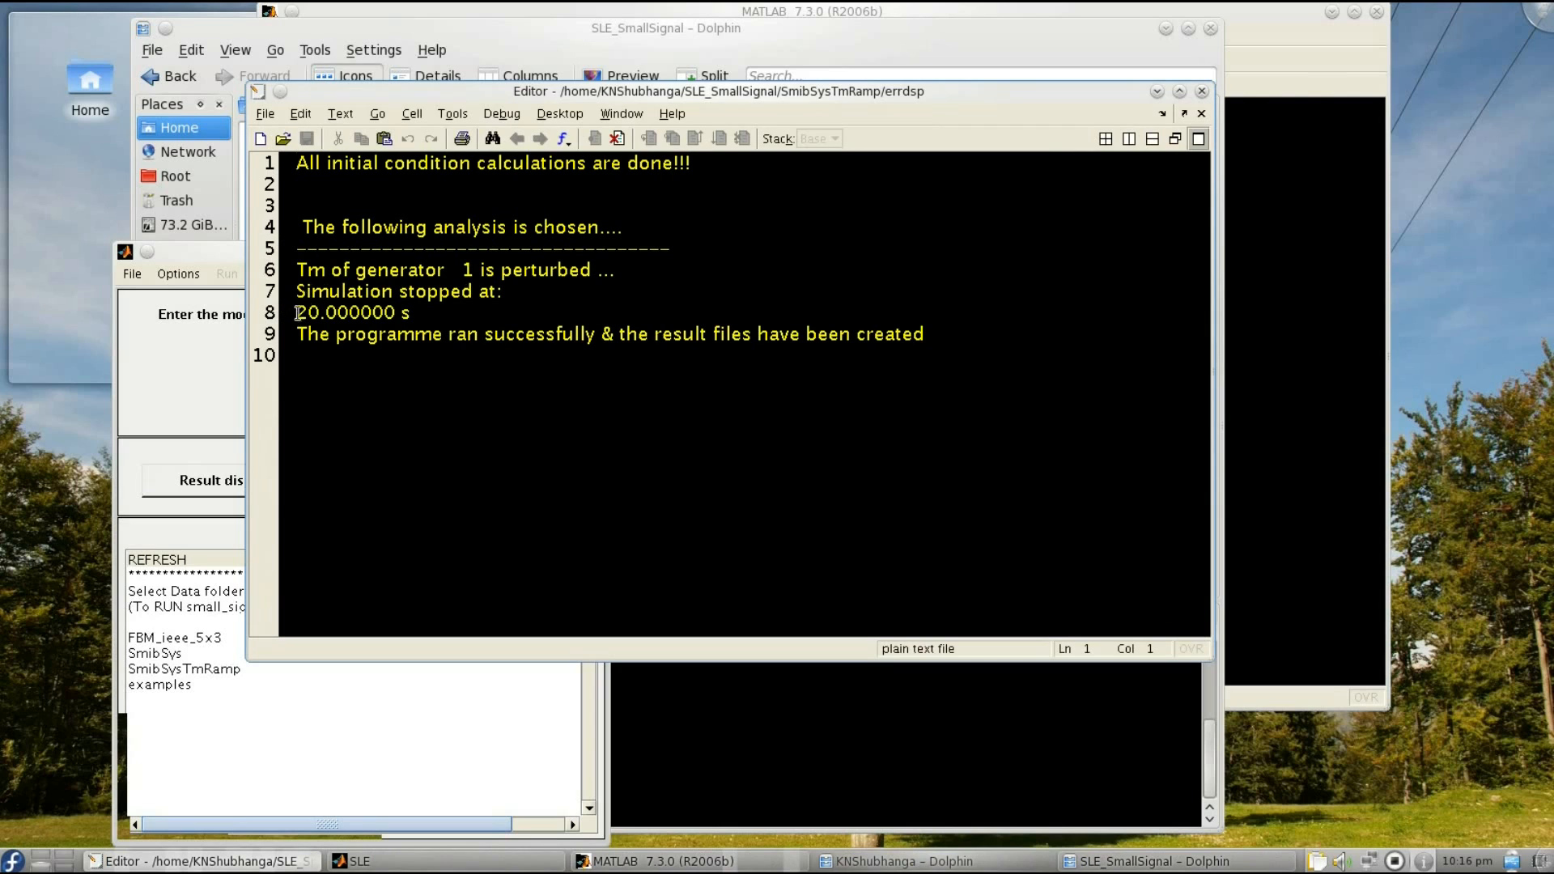
Close the simulation report and open the existing model SmibSysTmRamp.mdl from the SLE window.
{"action": "left_click", "coordinate": [1202, 91]}
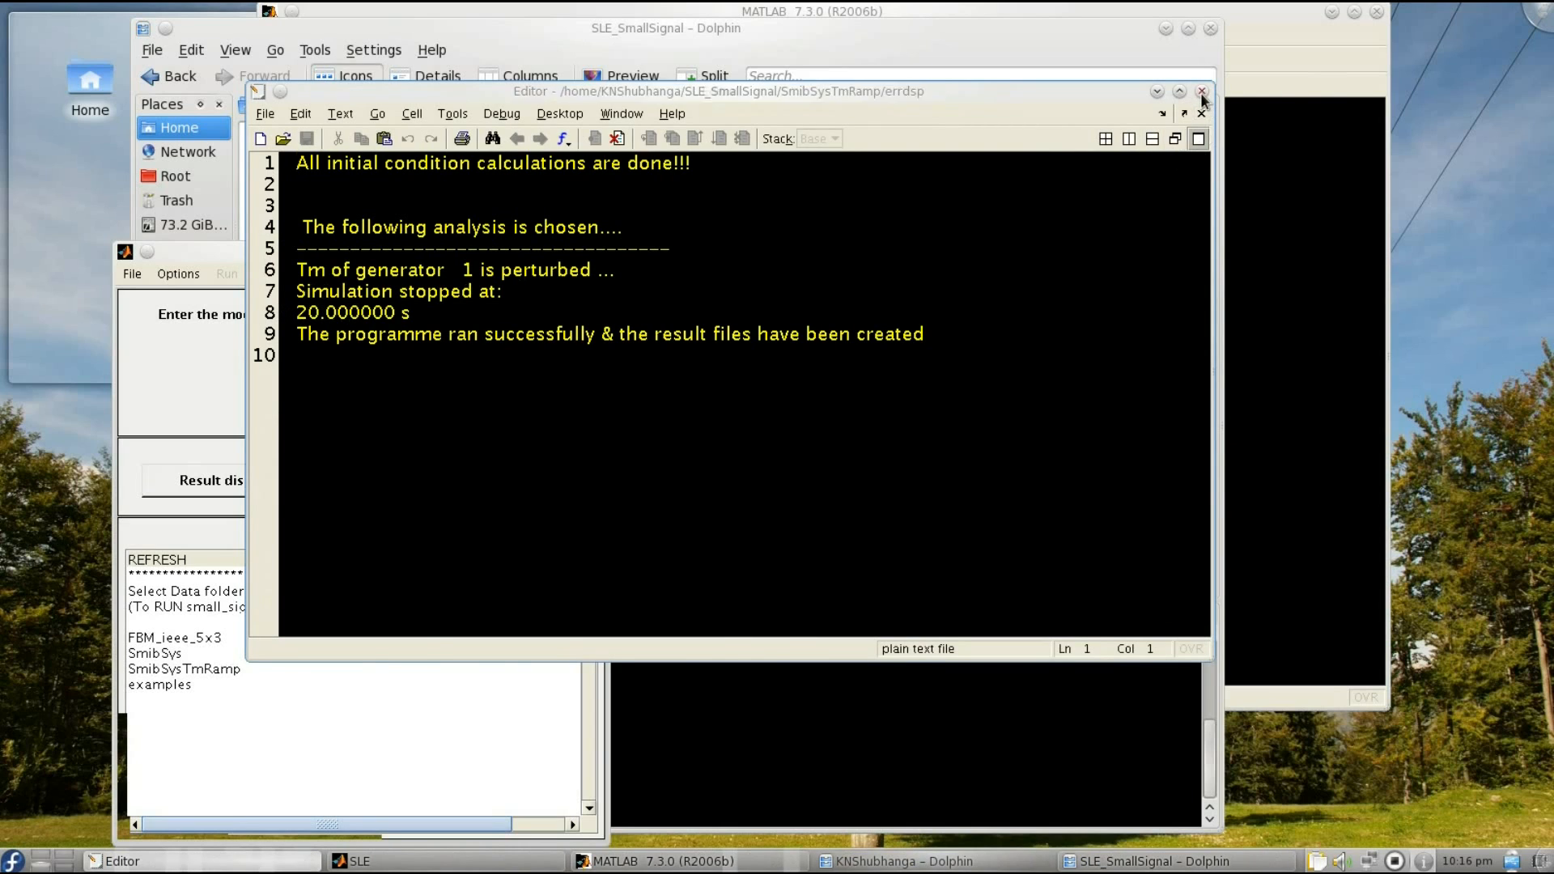
{"action": "left_click", "coordinate": [132, 277]}
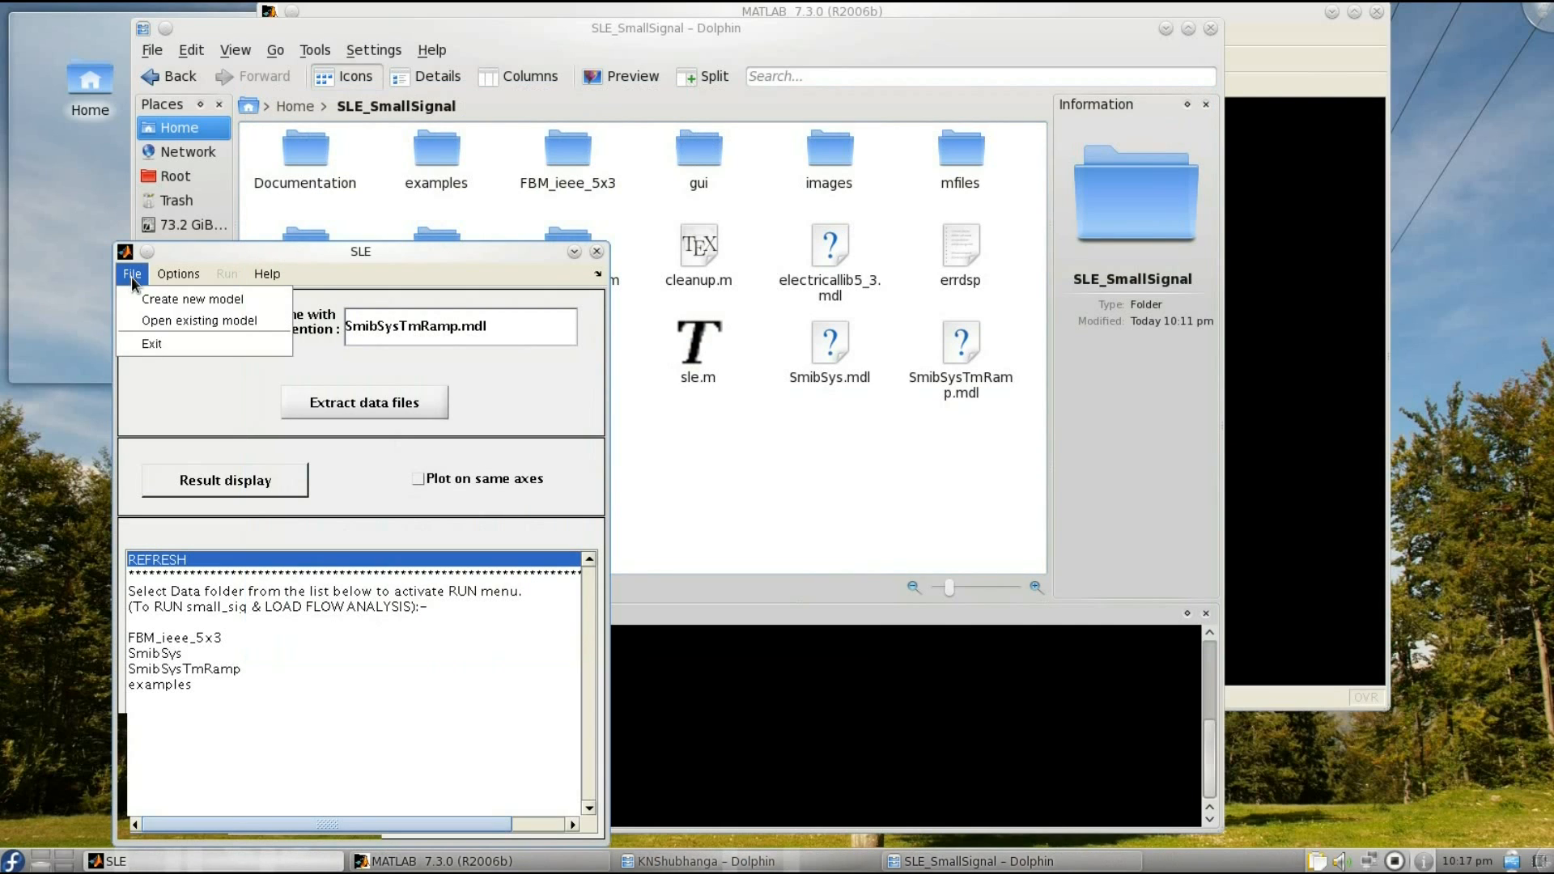
{"action": "left_click", "coordinate": [150, 309]}
{"action": "left_click", "coordinate": [254, 156]}
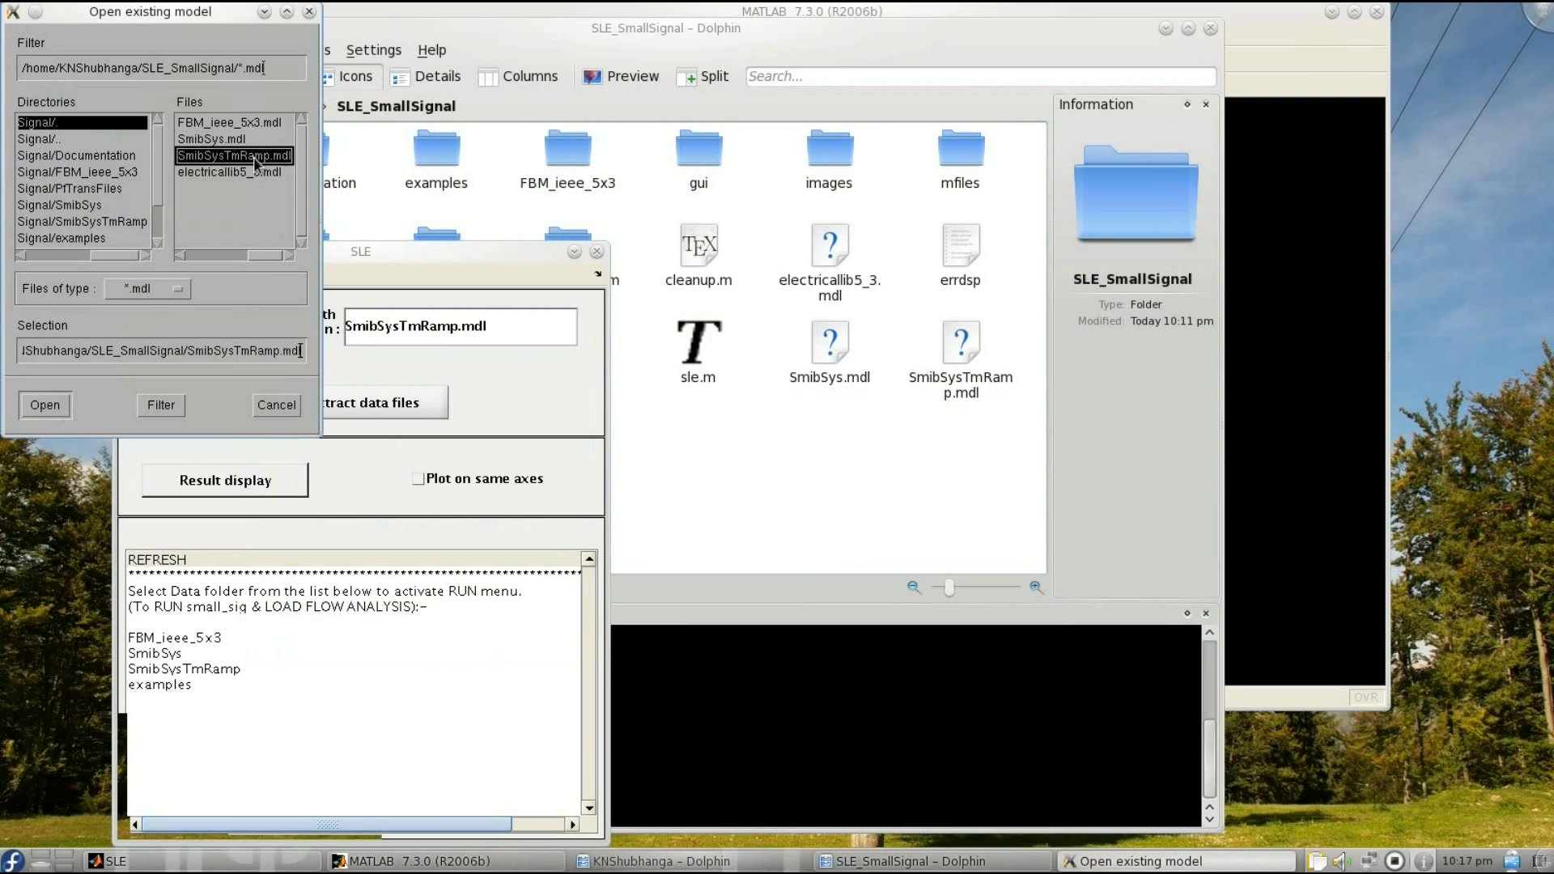
{"action": "left_click", "coordinate": [73, 409]}
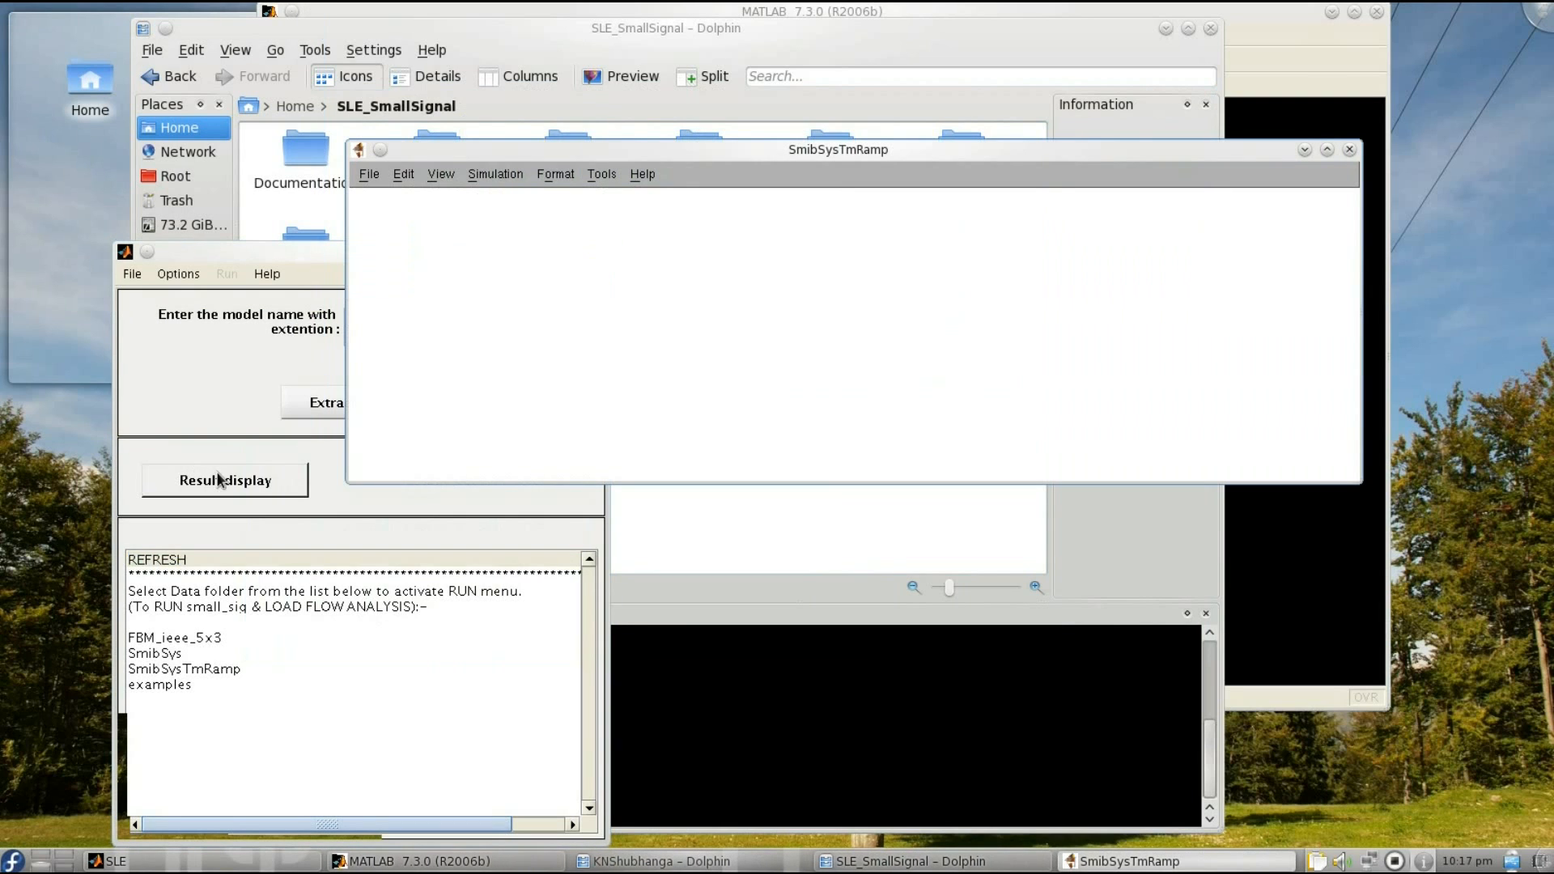
Activate the result display for the model and dismiss the turbo_hydro3 figure.
{"action": "left_click", "coordinate": [231, 484]}
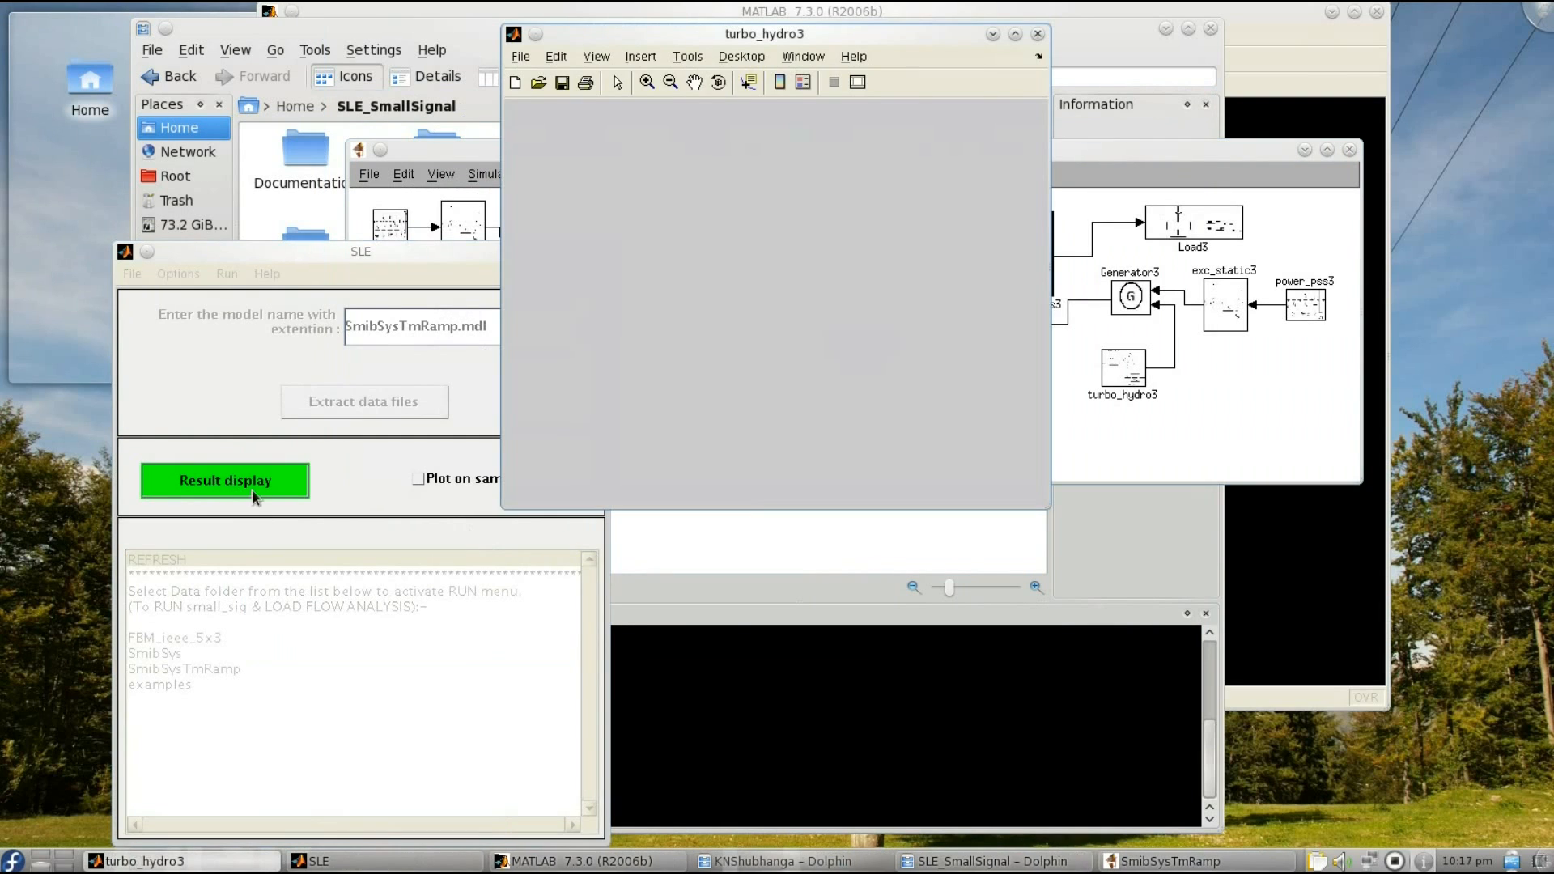
{"action": "left_click", "coordinate": [1037, 35]}
{"action": "left_click", "coordinate": [788, 324]}
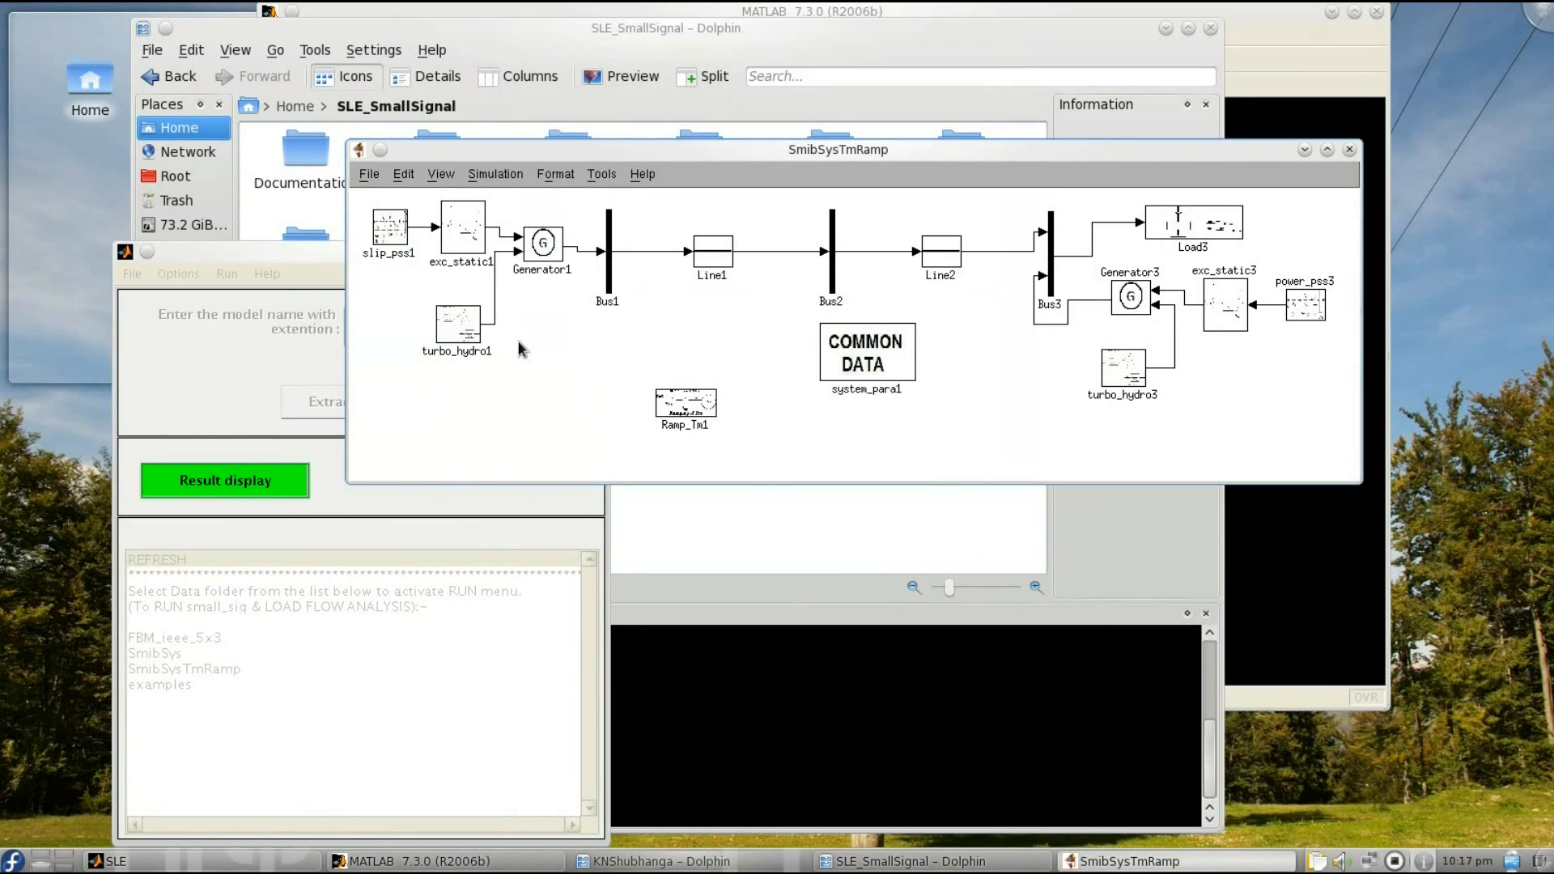
View the turbo_hydro1 mechanical torque plot and the exc_static1 field voltage plot, closing each one after viewing.
{"action": "double_click", "coordinate": [458, 324]}
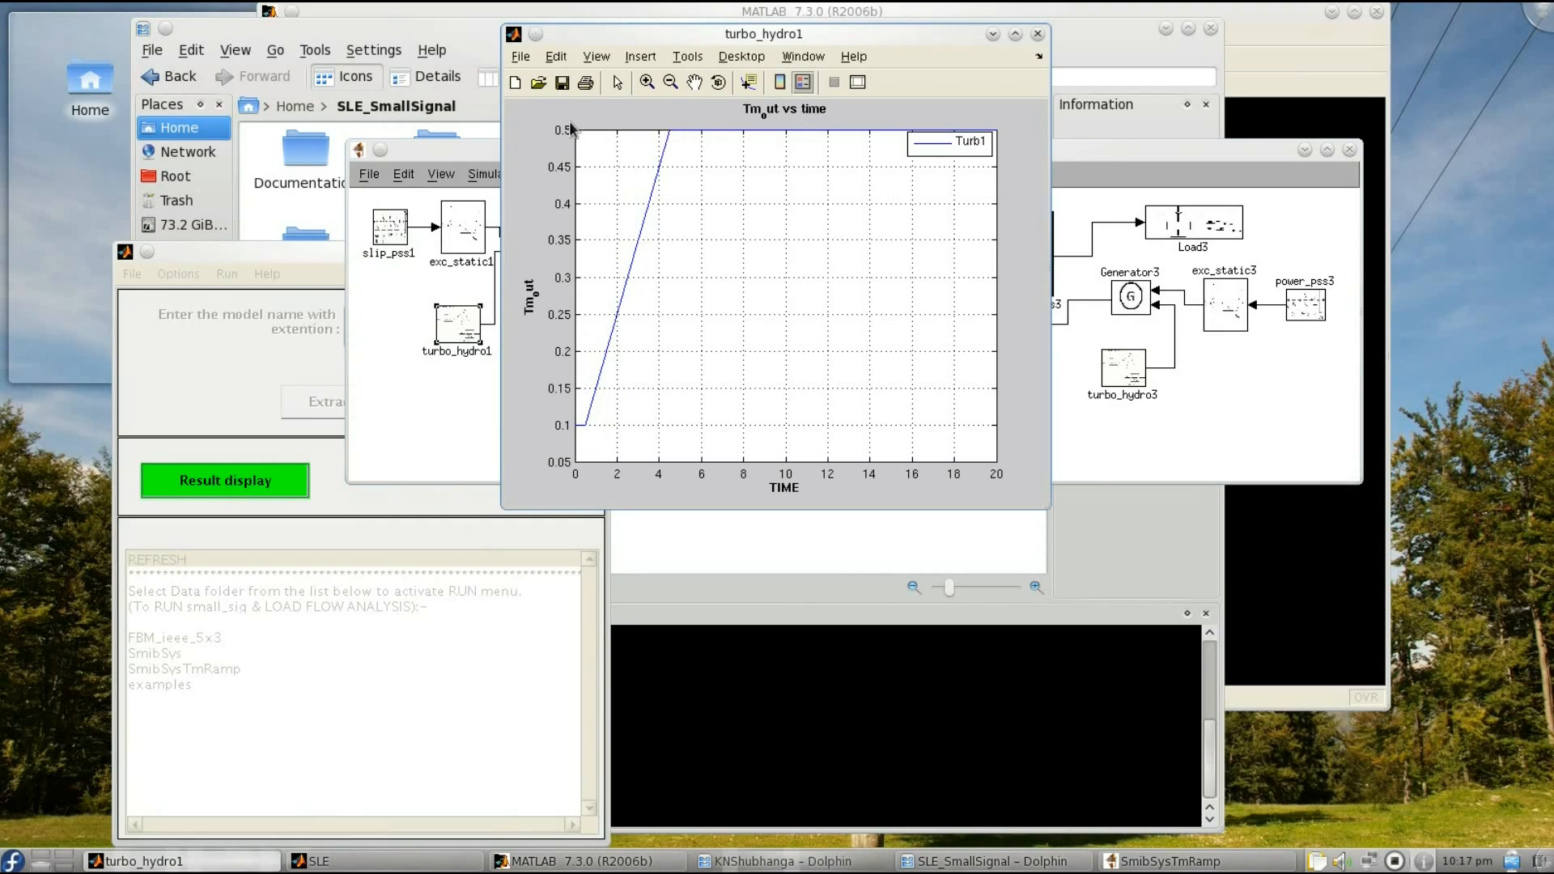
{"action": "left_click", "coordinate": [1037, 33]}
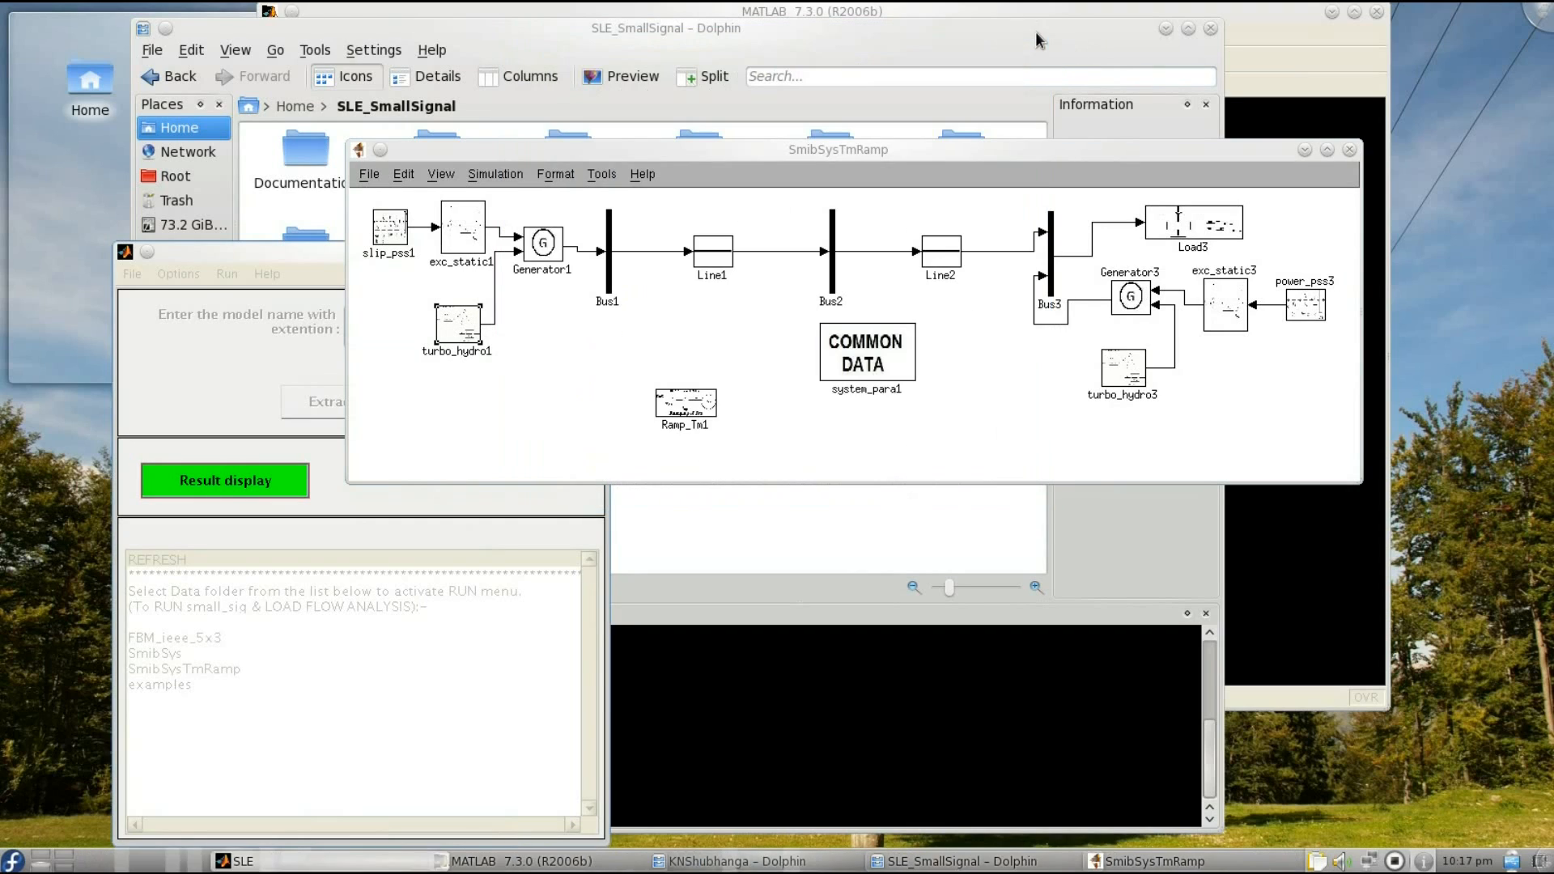
{"action": "double_click", "coordinate": [474, 243]}
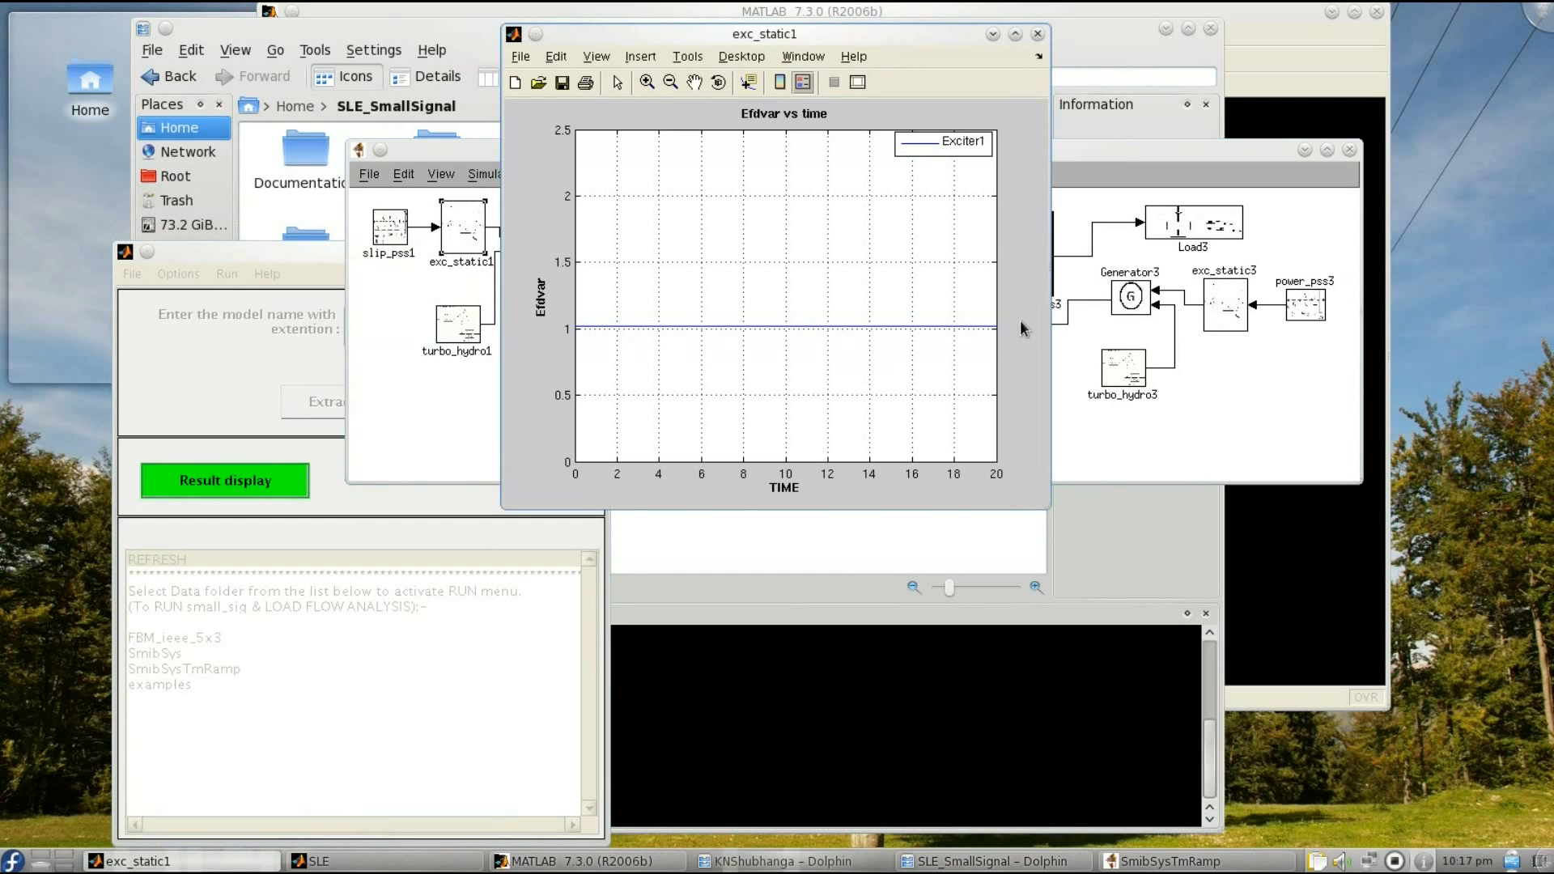
{"action": "left_click", "coordinate": [1037, 33]}
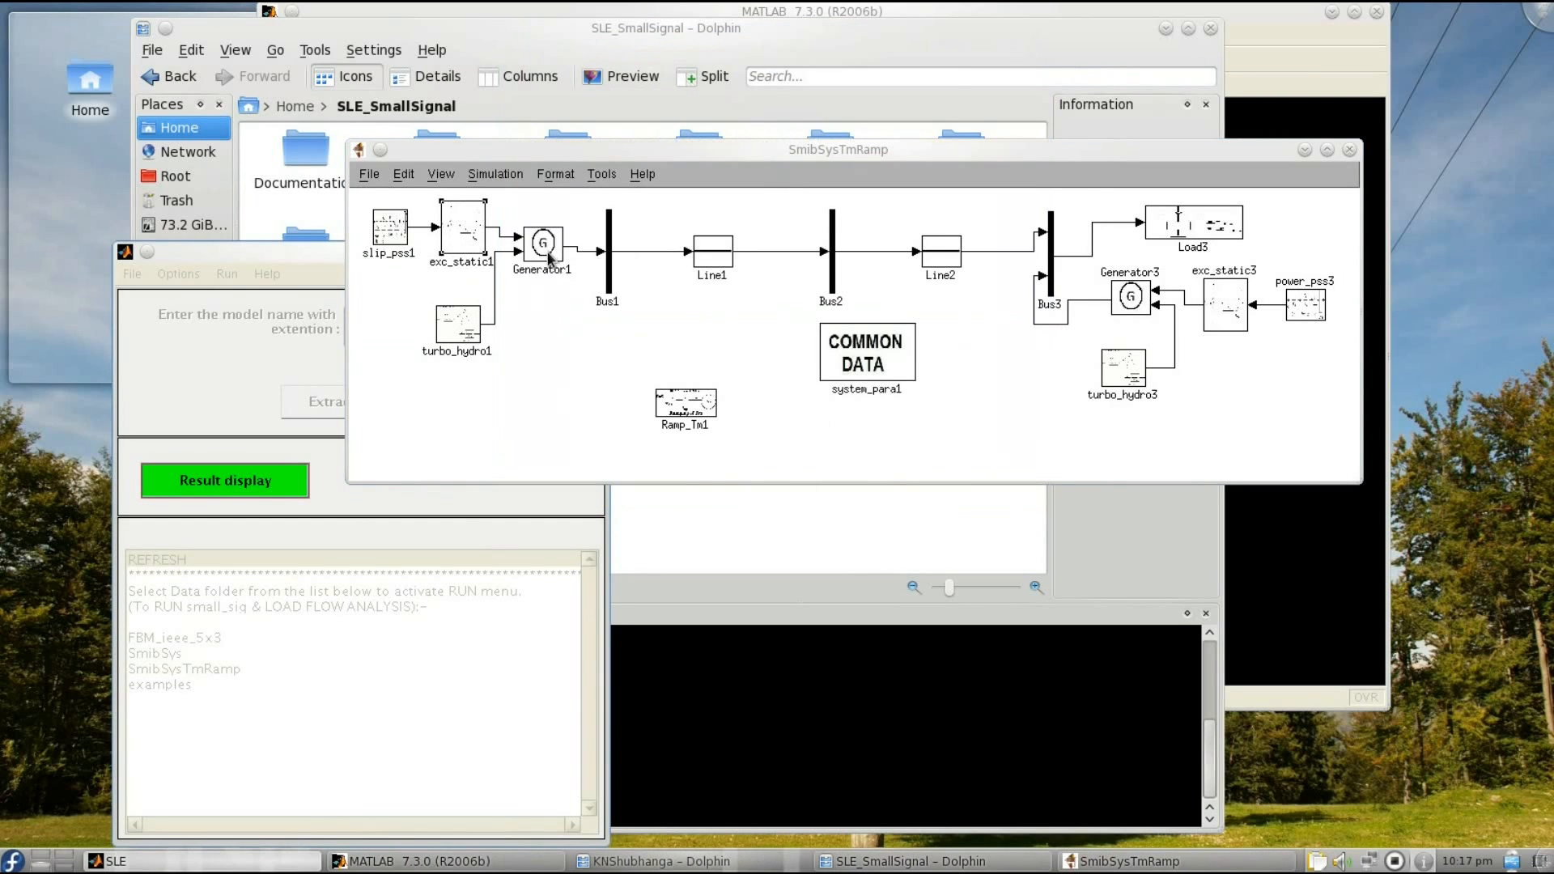
Plot Generator1's deltaCOI and Teout results and move the two figures apart so both can be seen.
{"action": "double_click", "coordinate": [548, 254]}
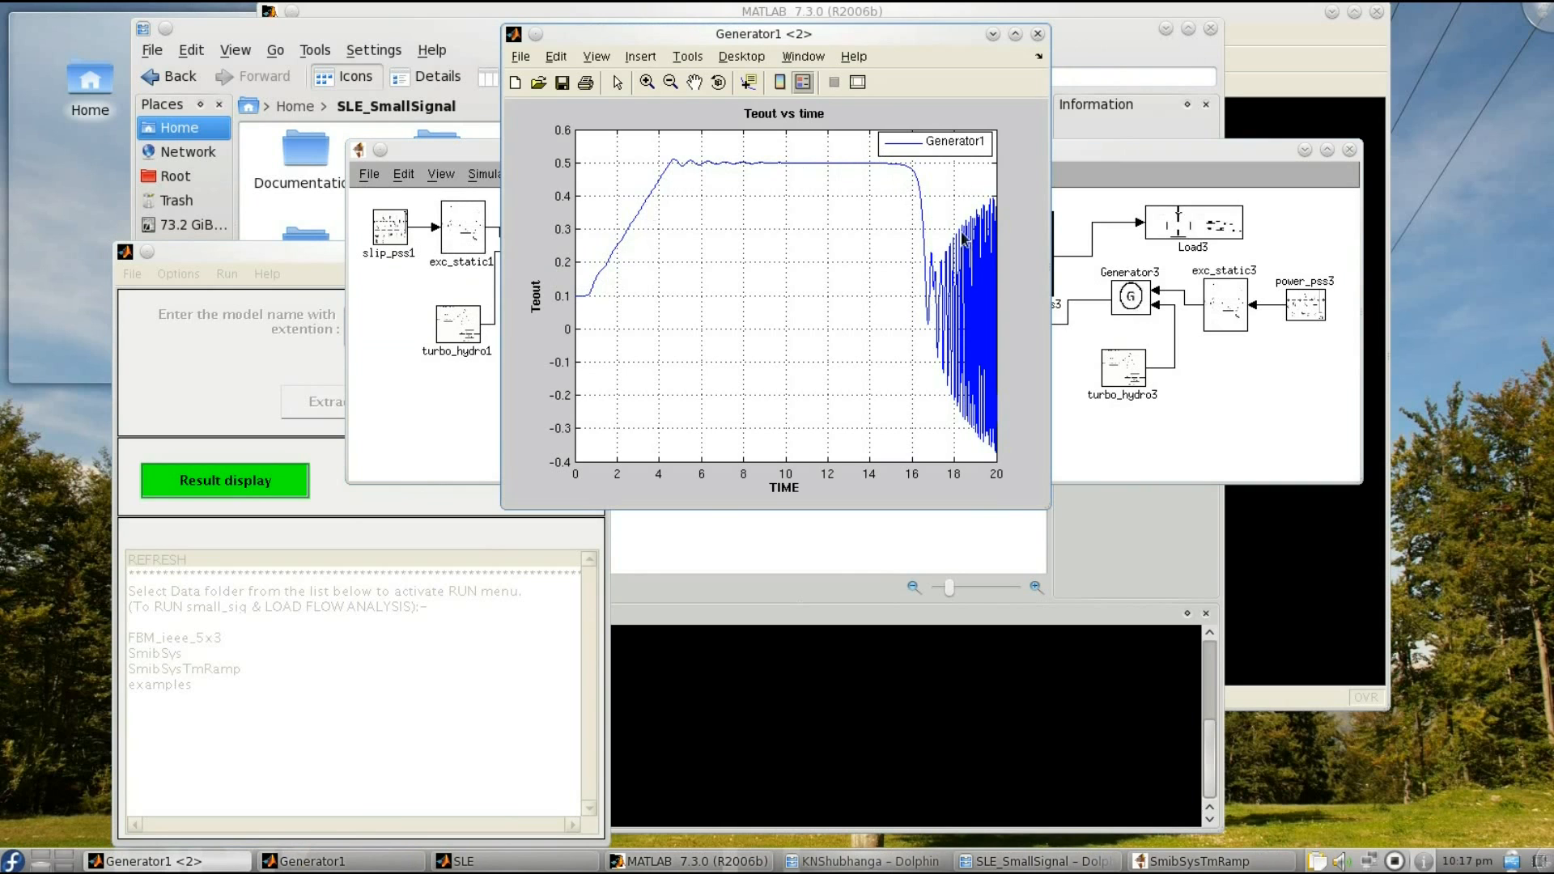
{"action": "left_click_drag", "start_coordinate": [894, 37], "coordinate": [1239, 129]}
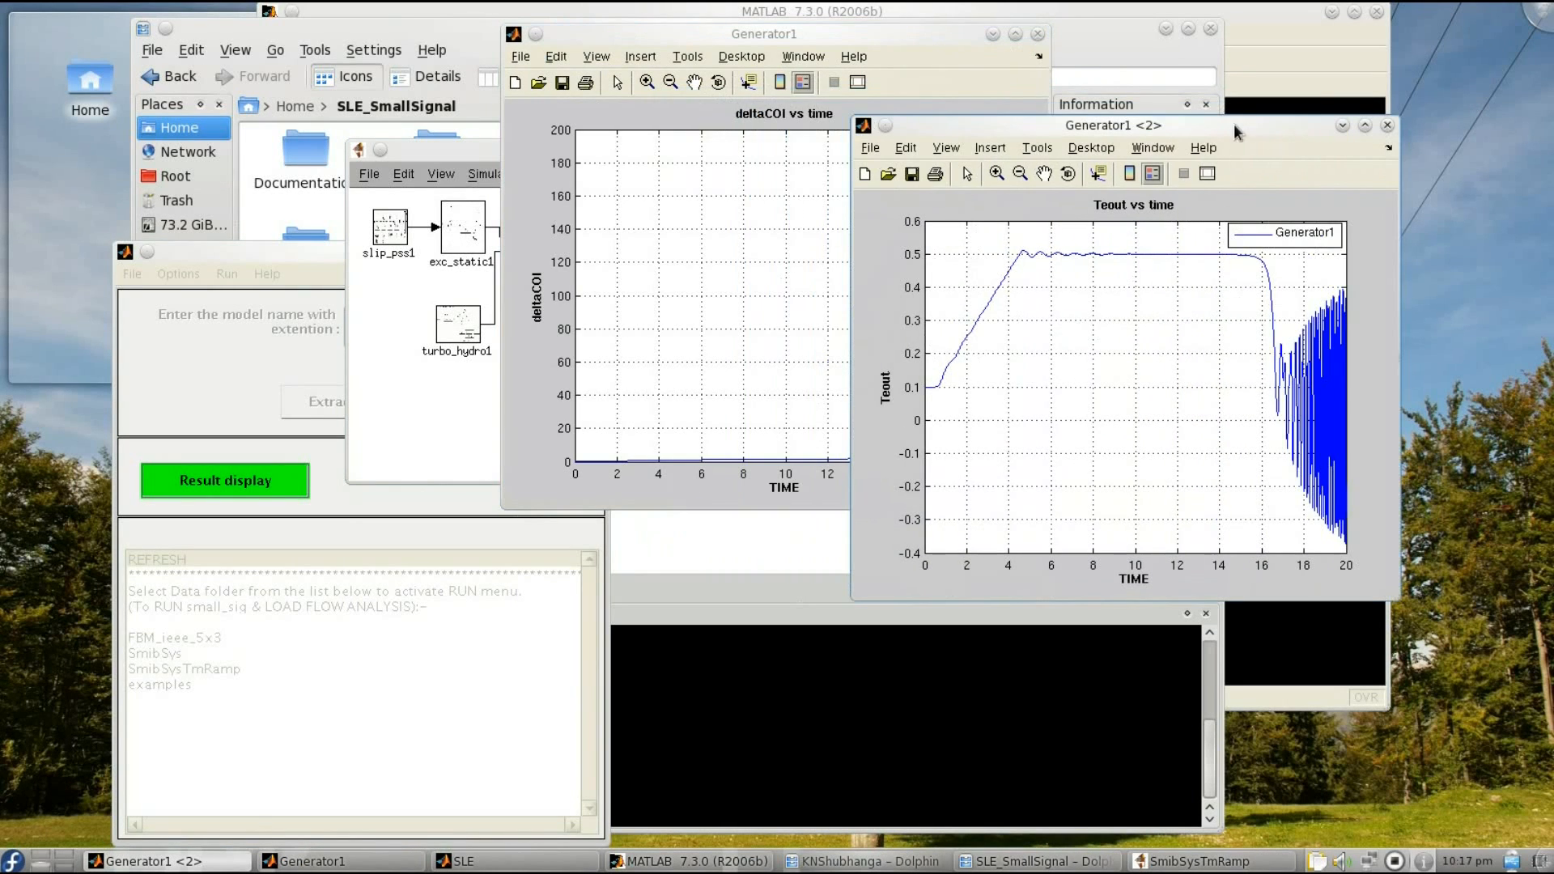
{"action": "left_click_drag", "start_coordinate": [742, 33], "coordinate": [640, 45]}
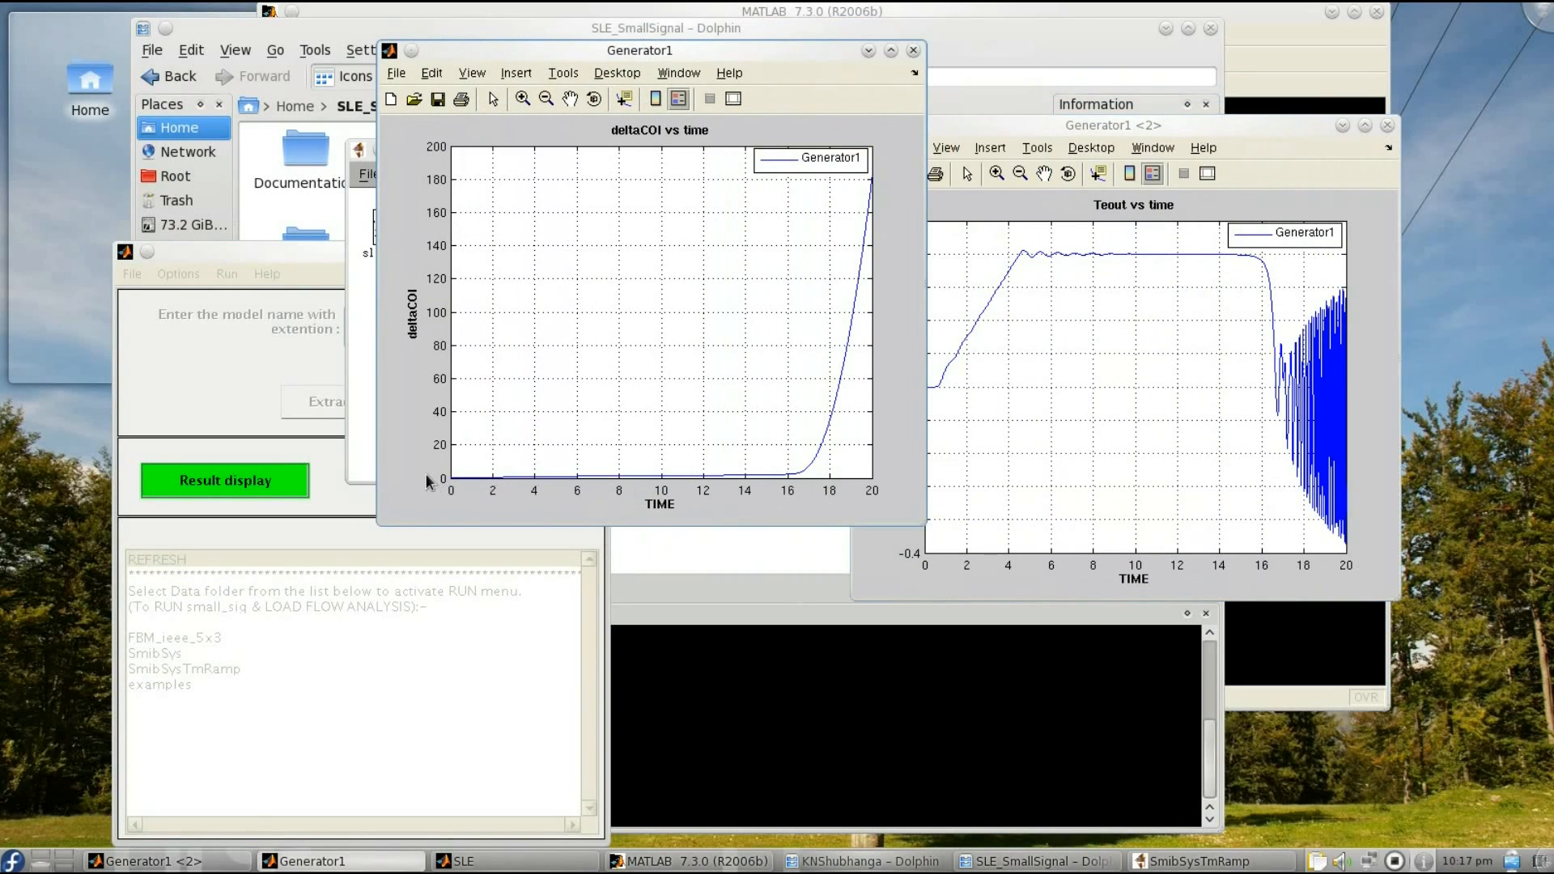
Zoom in on the low-value part of Generator1's deltaCOI curve, restore the original view, and close that figure.
{"action": "left_click", "coordinate": [522, 99]}
{"action": "left_click_drag", "start_coordinate": [467, 466], "coordinate": [874, 479]}
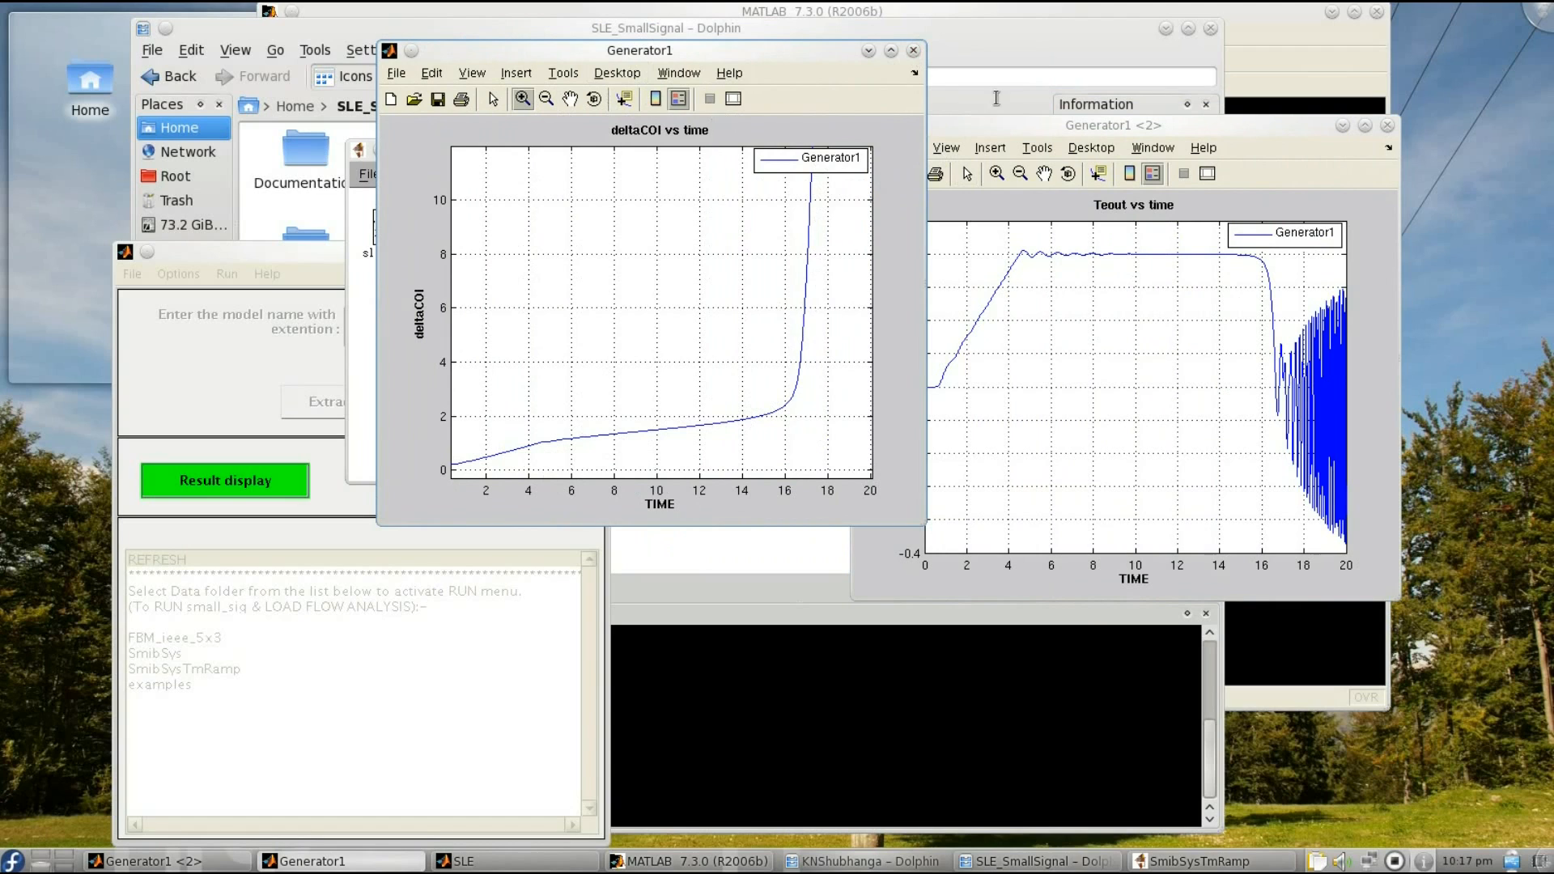
{"action": "right_click", "coordinate": [712, 275]}
{"action": "left_click", "coordinate": [746, 305]}
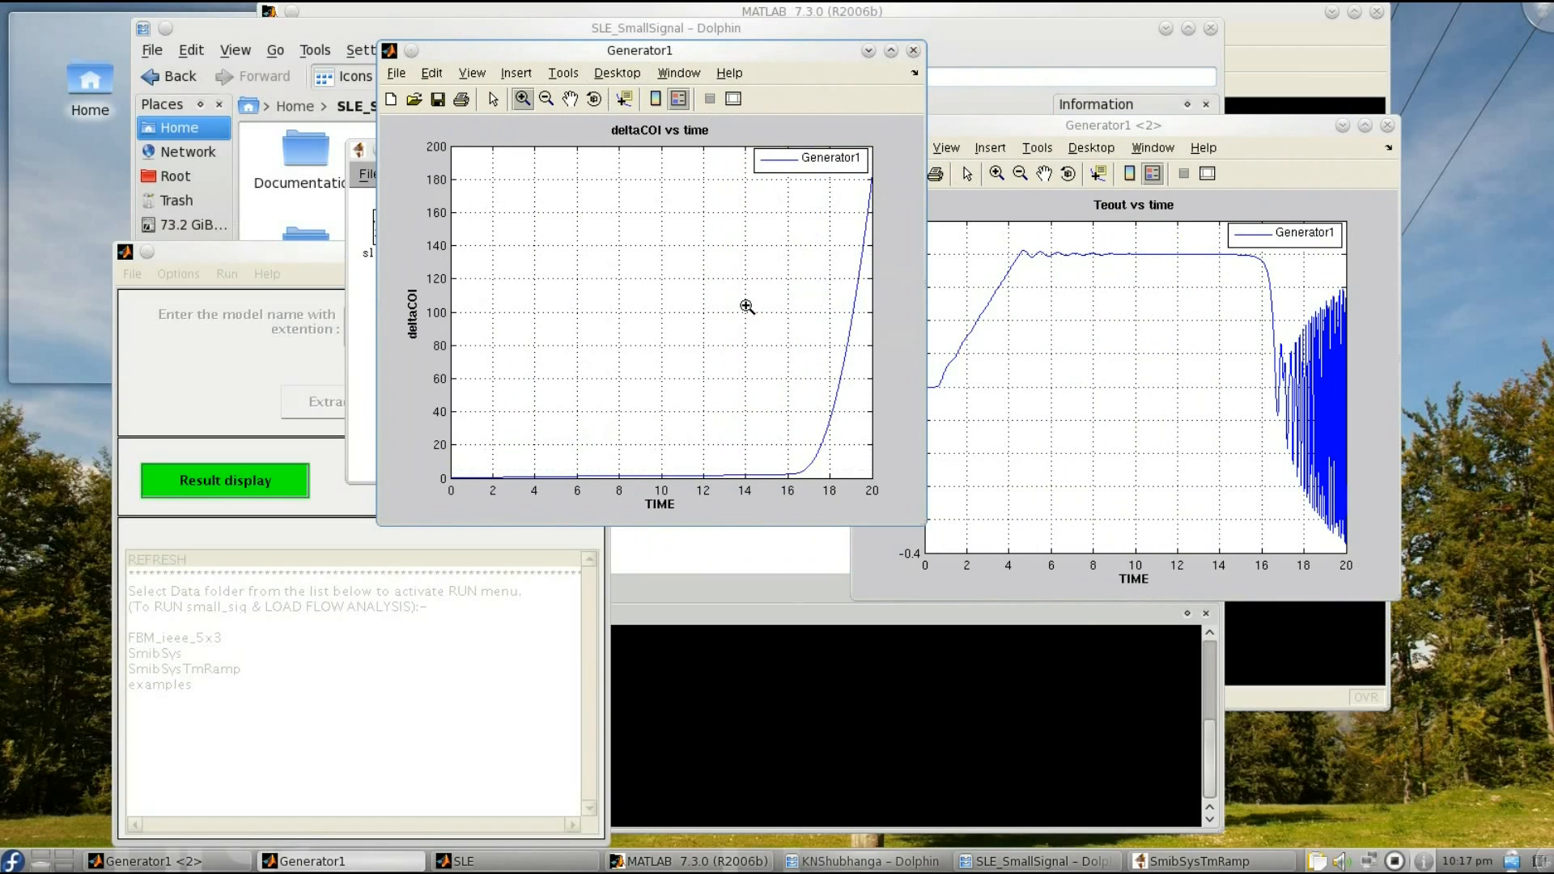
{"action": "left_click", "coordinate": [913, 51]}
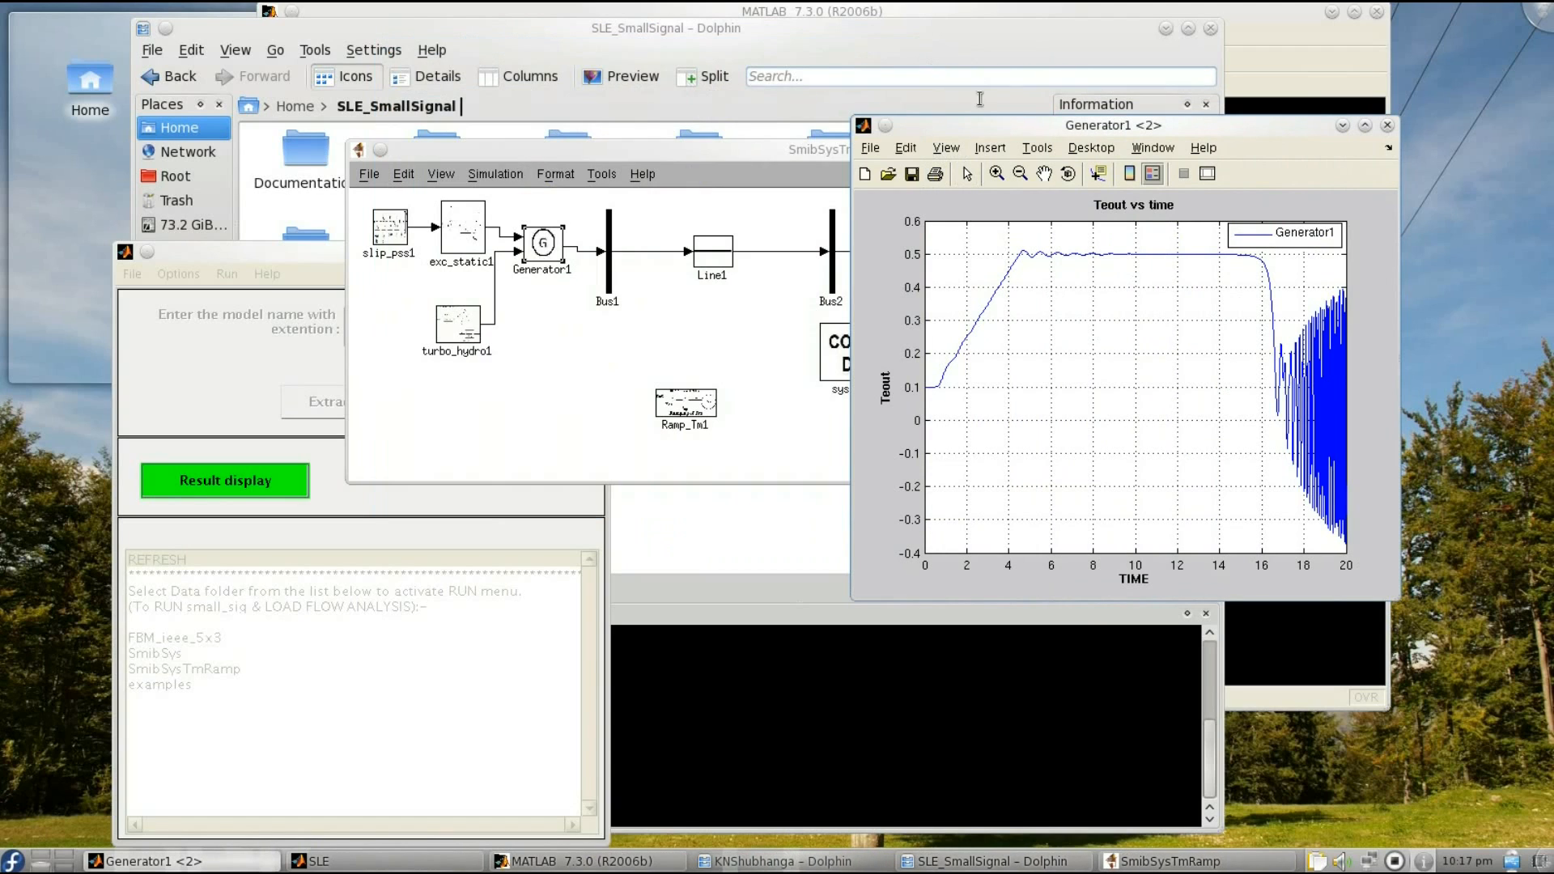
Plot the Bus1 voltage against time and place its figure clear of Generator1's Teout plot and the Bus1 block.
{"action": "double_click", "coordinate": [610, 284]}
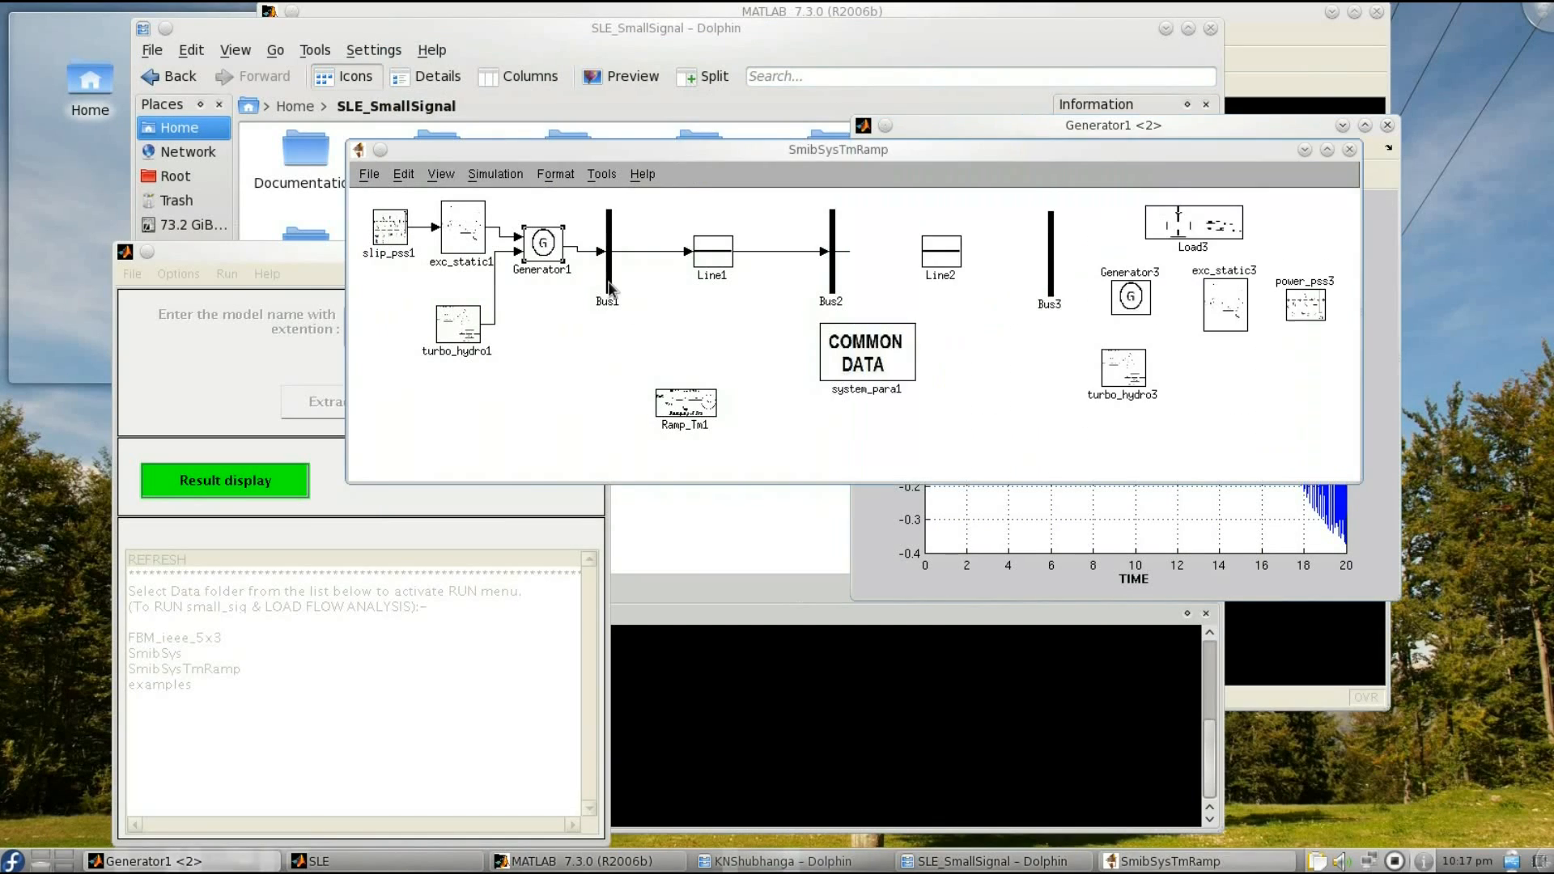
{"action": "left_click_drag", "start_coordinate": [913, 48], "coordinate": [737, 96]}
{"action": "left_click", "coordinate": [893, 576]}
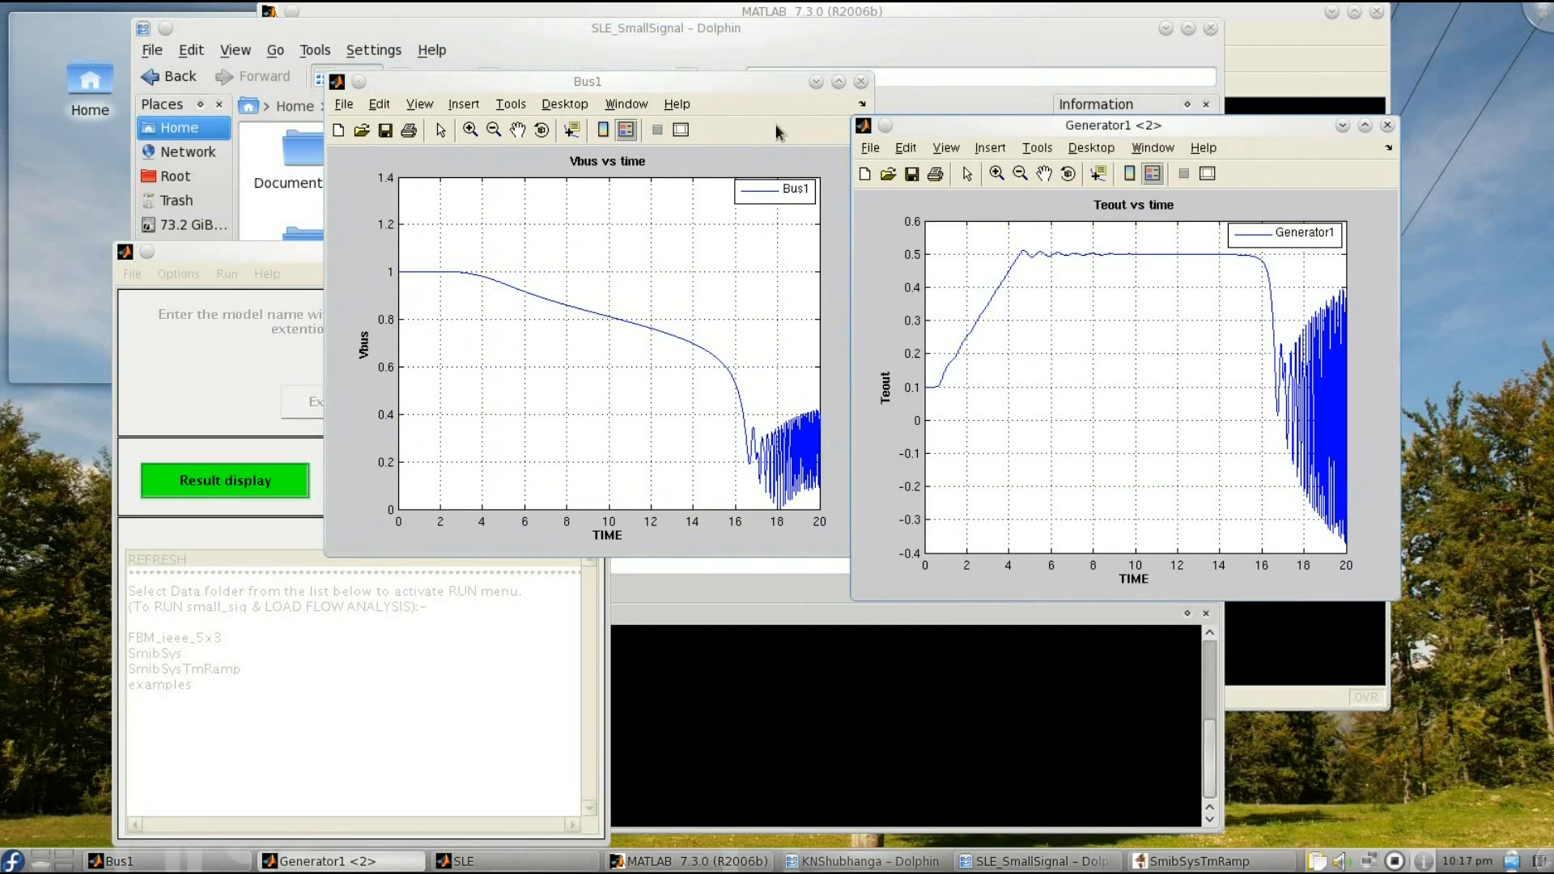
{"action": "left_click_drag", "start_coordinate": [762, 86], "coordinate": [686, 115]}
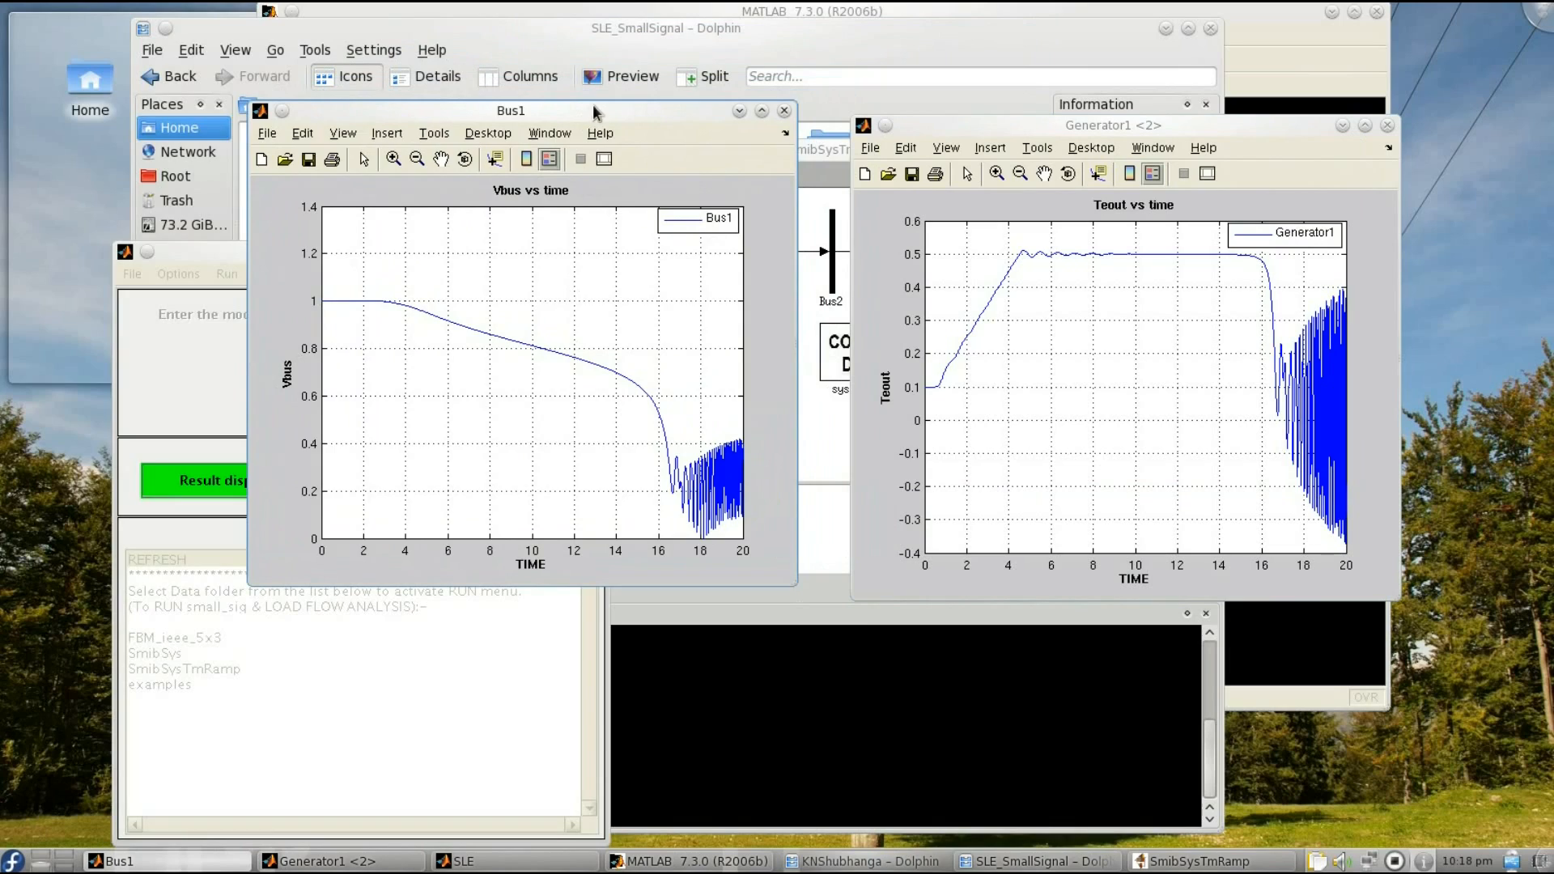
{"action": "left_click_drag", "start_coordinate": [607, 116], "coordinate": [443, 331]}
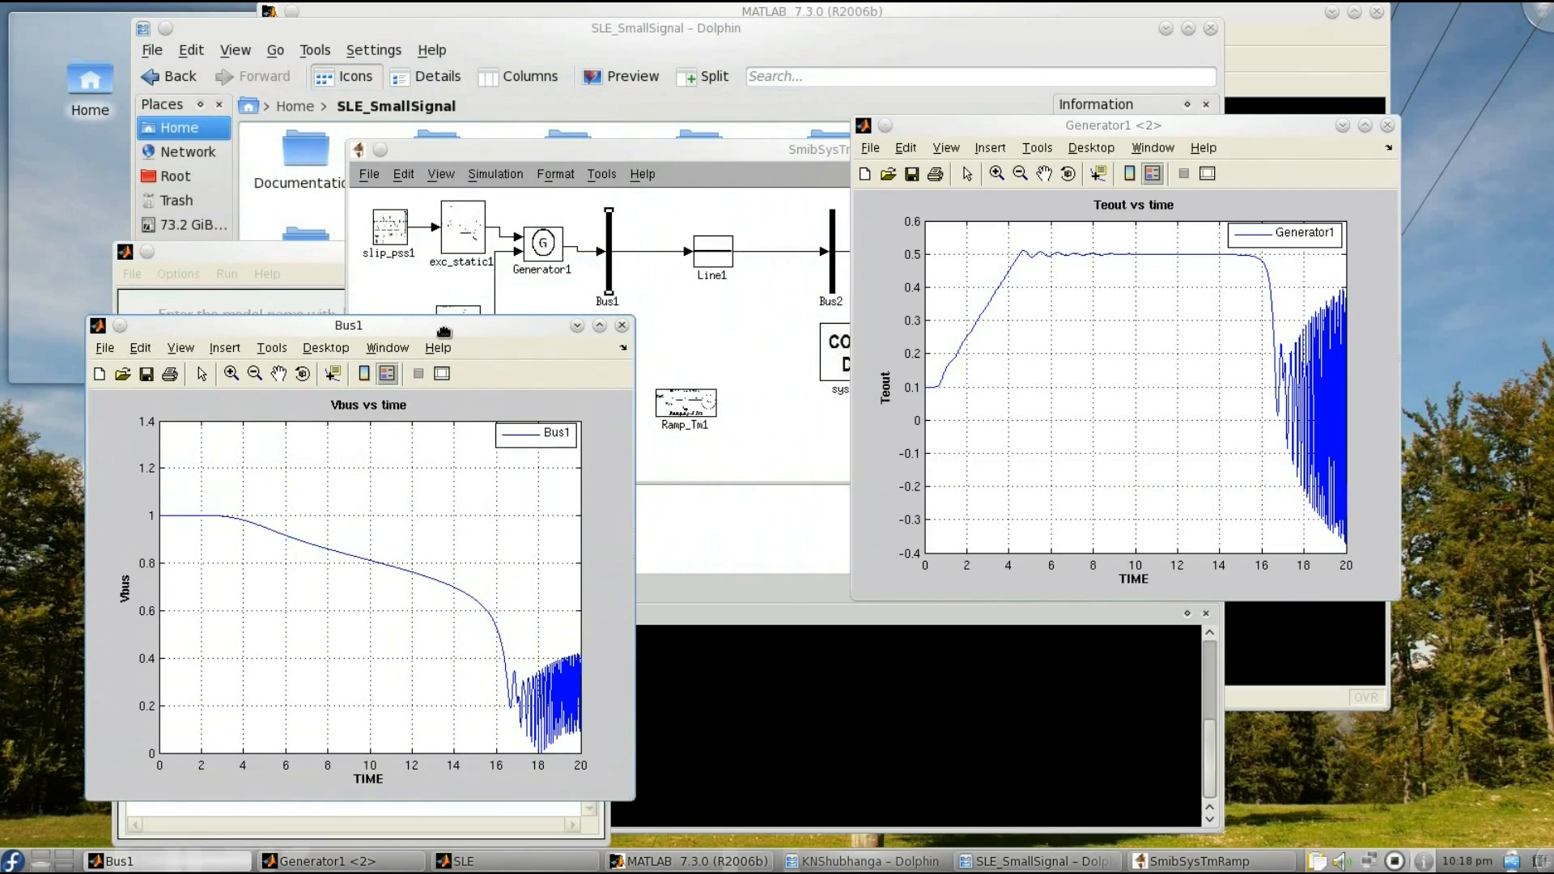